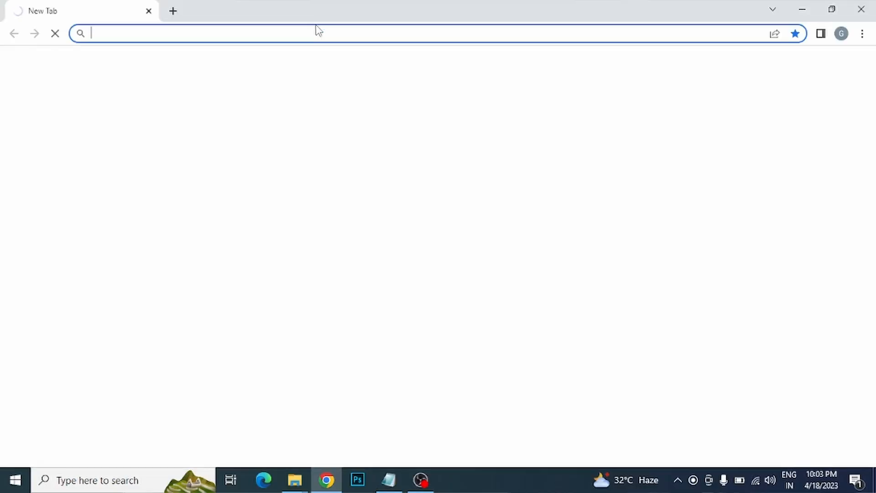
Step: Load naukri.com from the Chrome address bar
text(n)
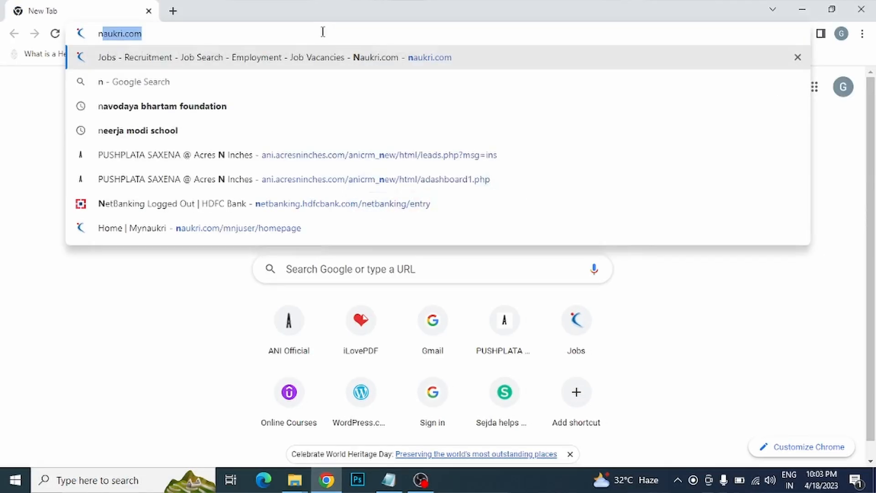
text(aukri)
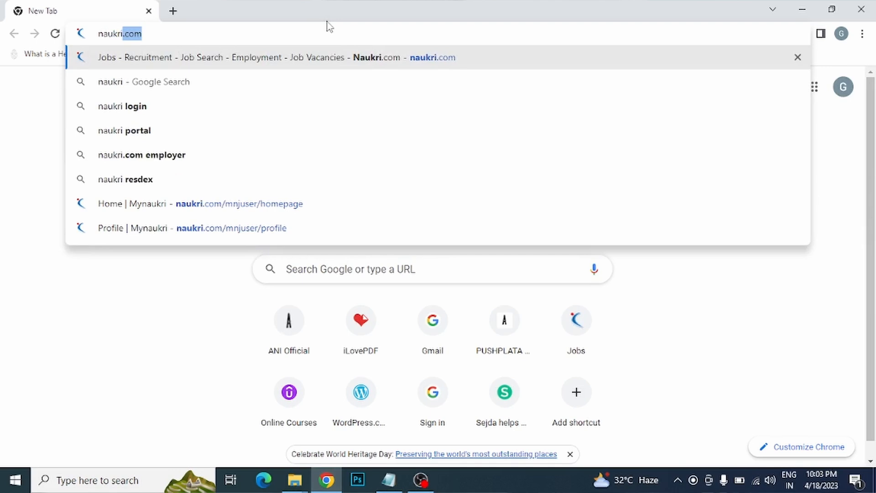
text(.com)
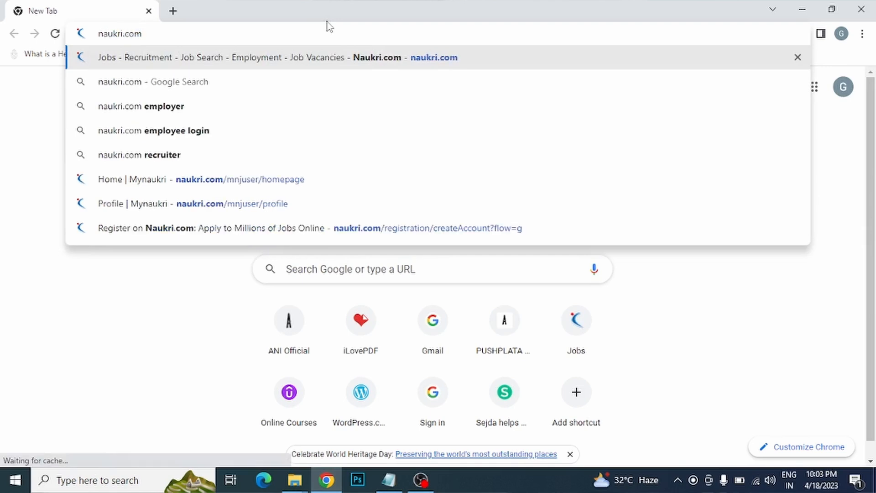
key(Return)
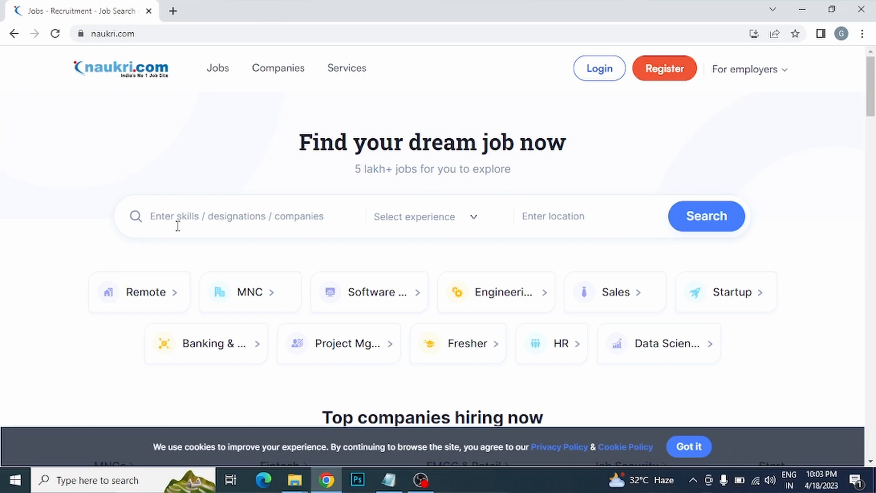
click(190, 218)
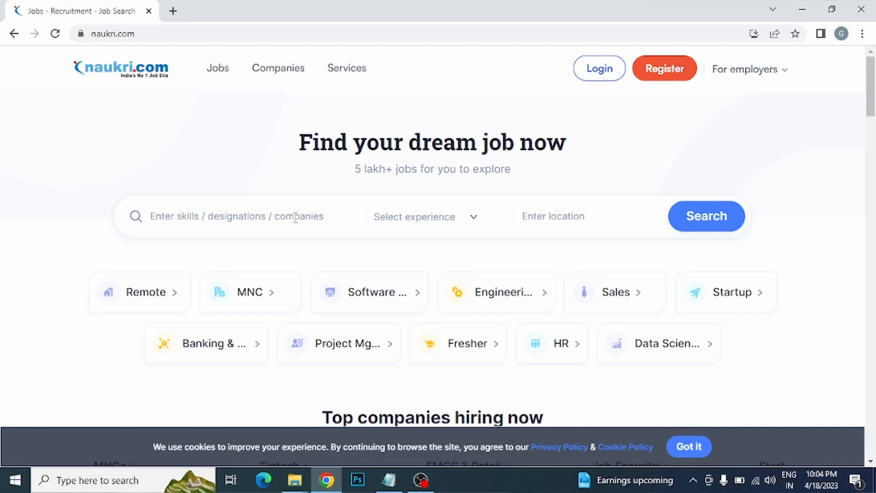
click(473, 223)
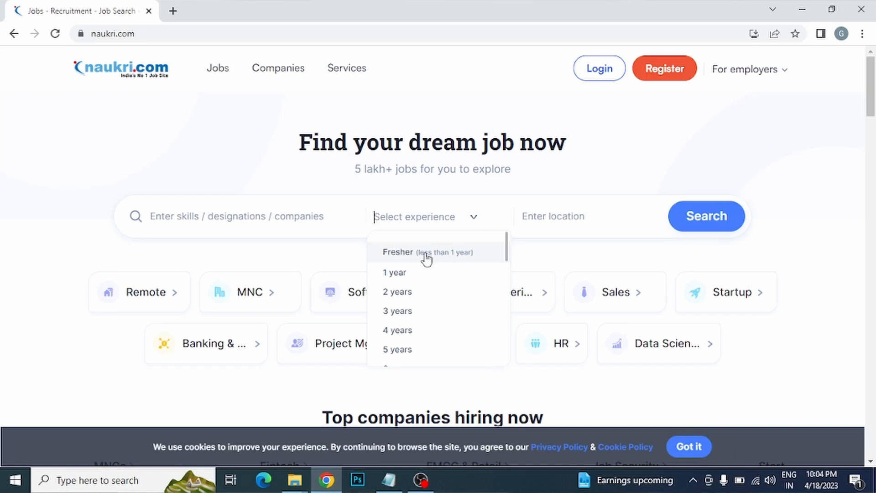
drag(506, 260, 514, 222)
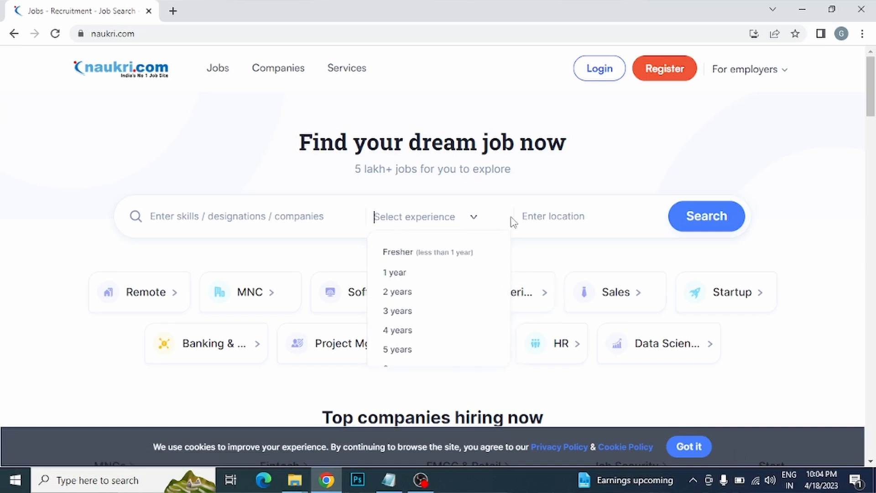
click(428, 207)
click(407, 220)
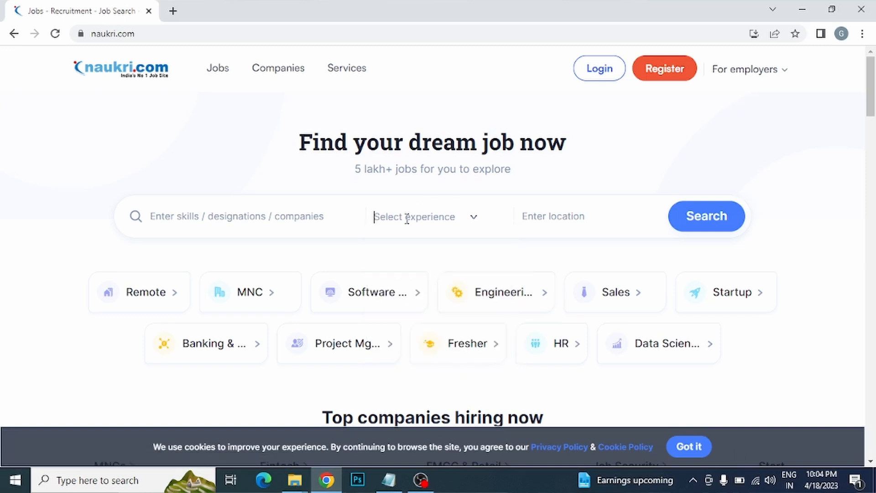
click(572, 224)
mouse_move(873, 109)
mouse_down()
mouse_move(874, 157)
mouse_move(874, 97)
mouse_move(874, 449)
mouse_move(870, 105)
mouse_up()
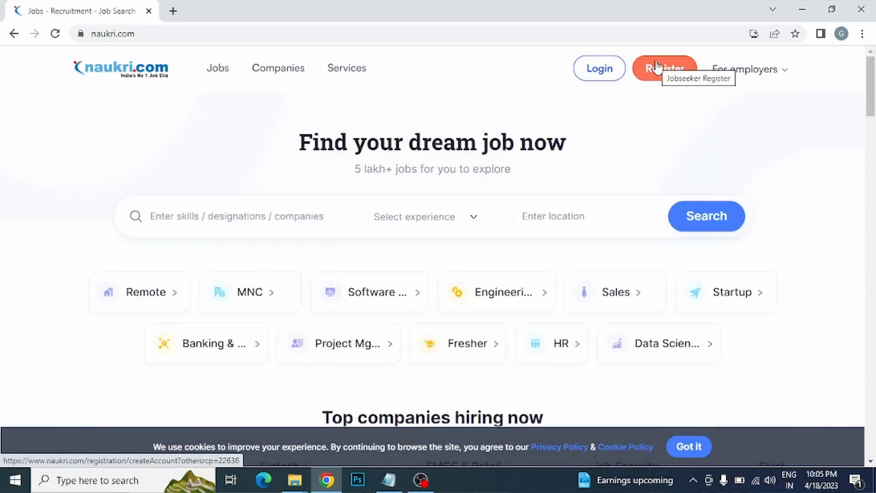
Step: Preview the Login and Register forms, then sign in to Naukri with a Google account
click(602, 71)
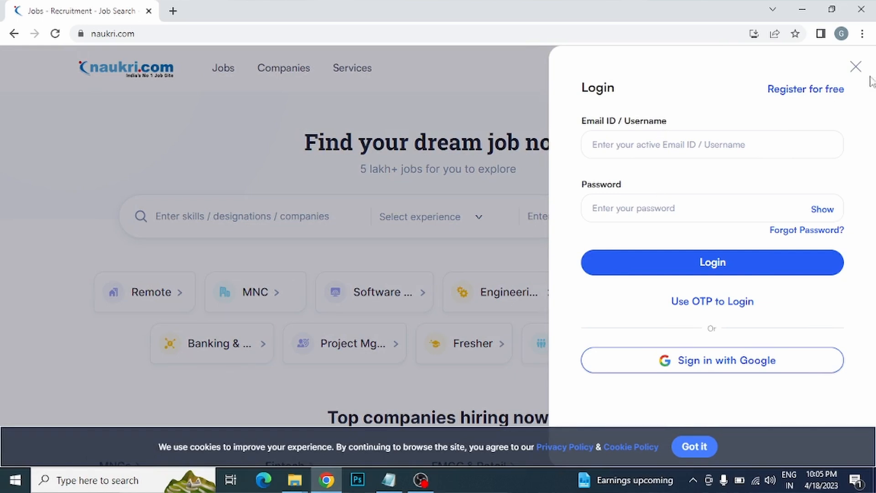
click(855, 67)
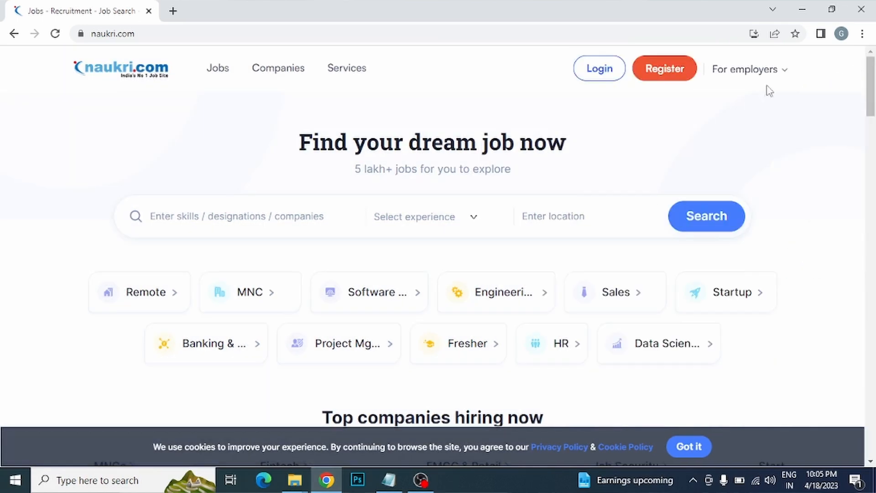
click(661, 73)
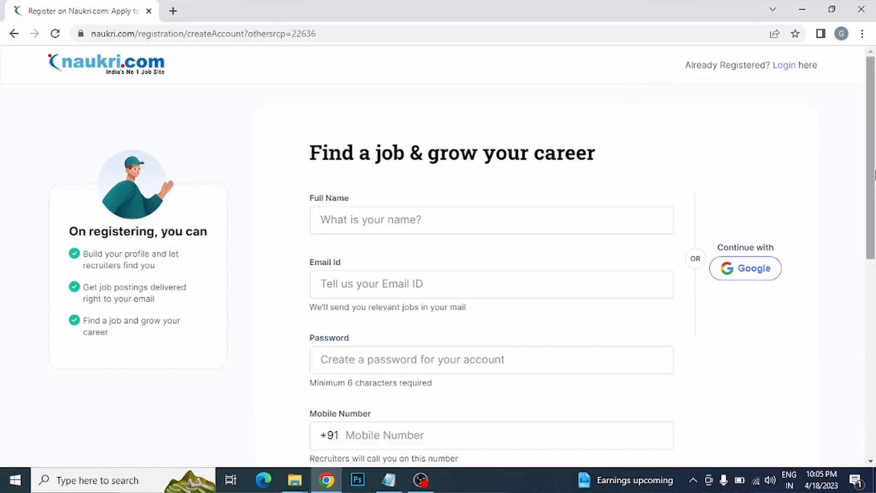
mouse_move(871, 124)
mouse_down()
mouse_move(870, 329)
mouse_move(871, 112)
mouse_up()
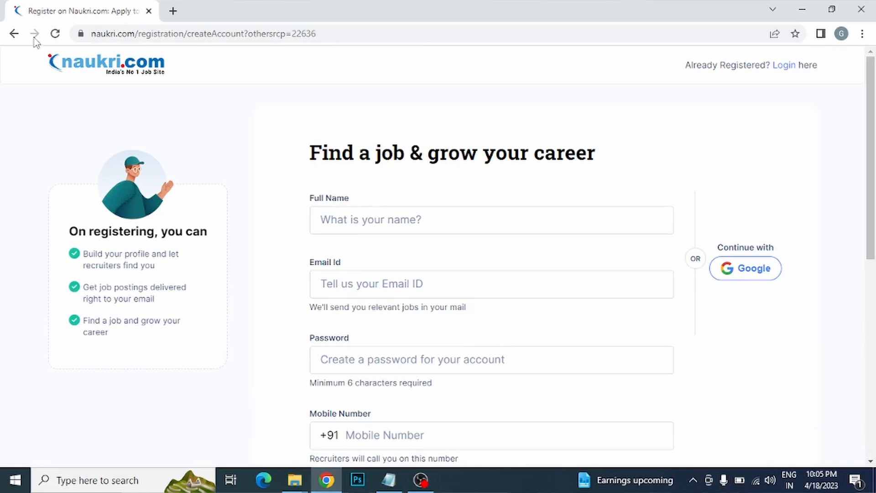
click(16, 35)
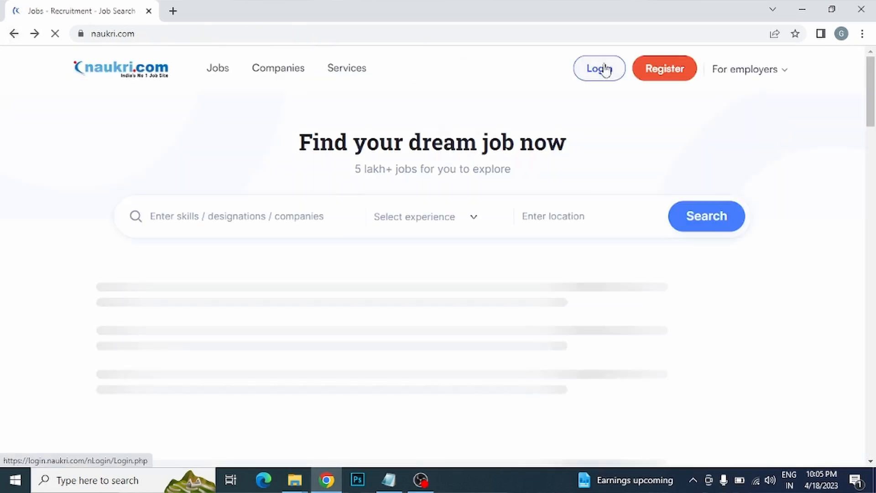
click(598, 76)
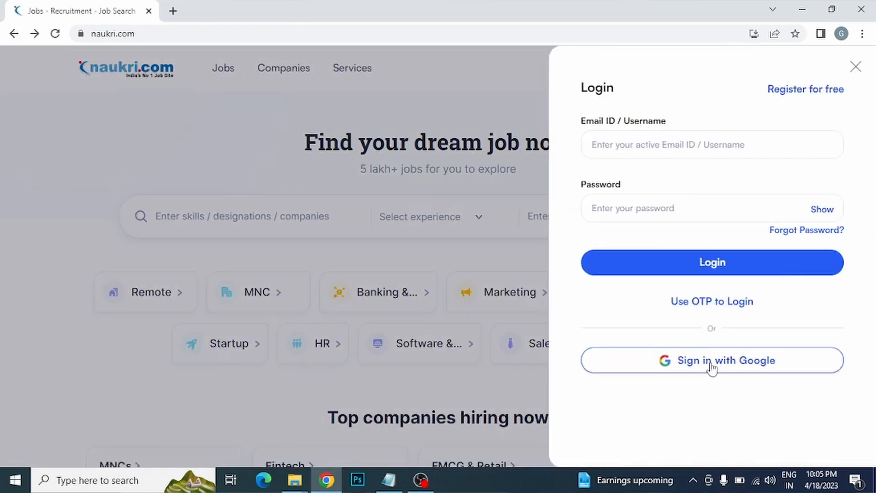
click(743, 364)
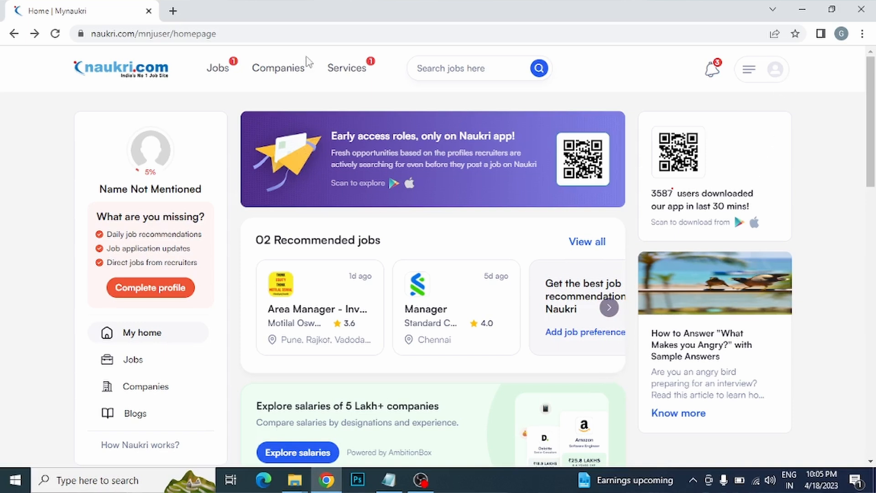
mouse_move(214, 76)
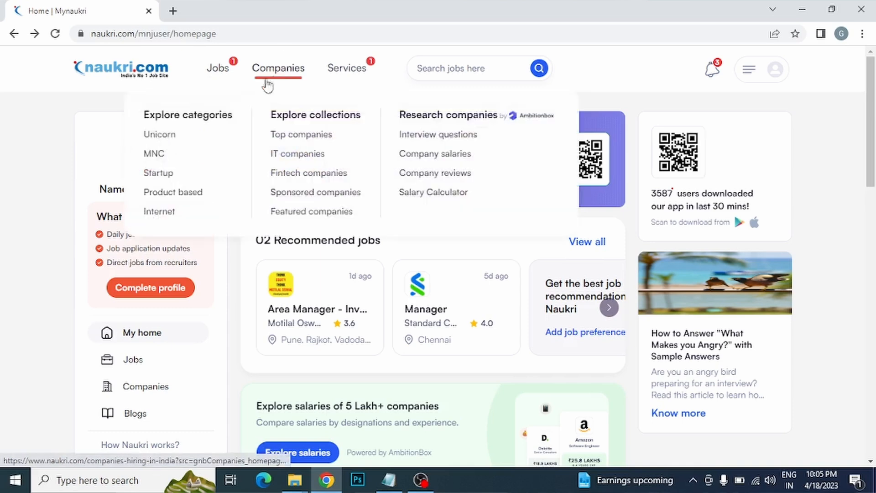
click(349, 77)
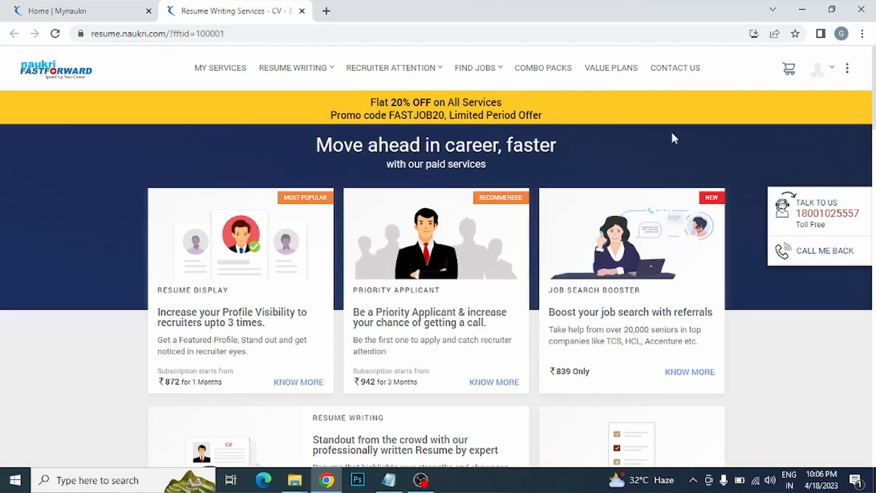
scroll(497, 99, down, 10)
scroll(497, 99, up, 10)
click(303, 11)
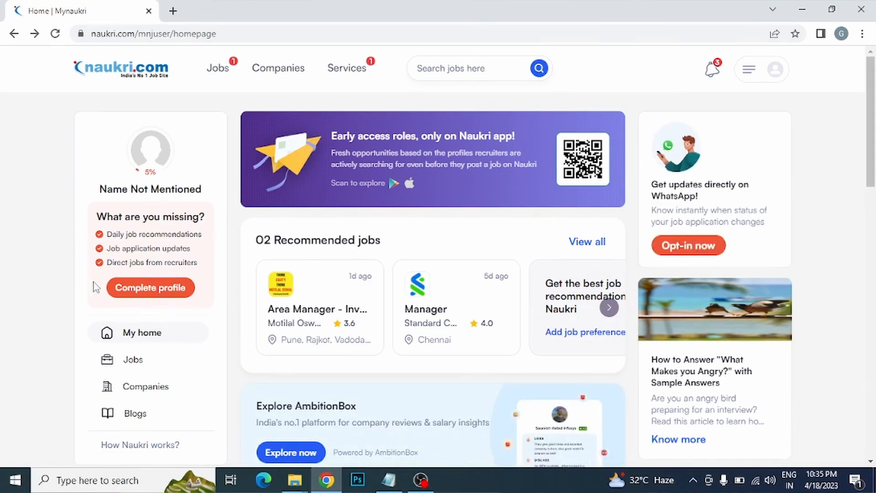
Step: Open Complete profile and scroll the profile page showing 14 pending actions at 5%
click(159, 296)
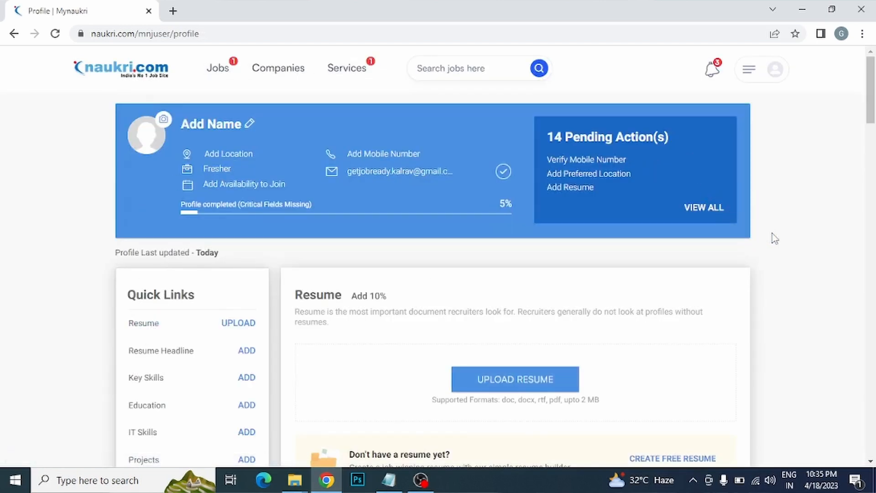
drag(871, 103, 872, 163)
drag(872, 190, 874, 75)
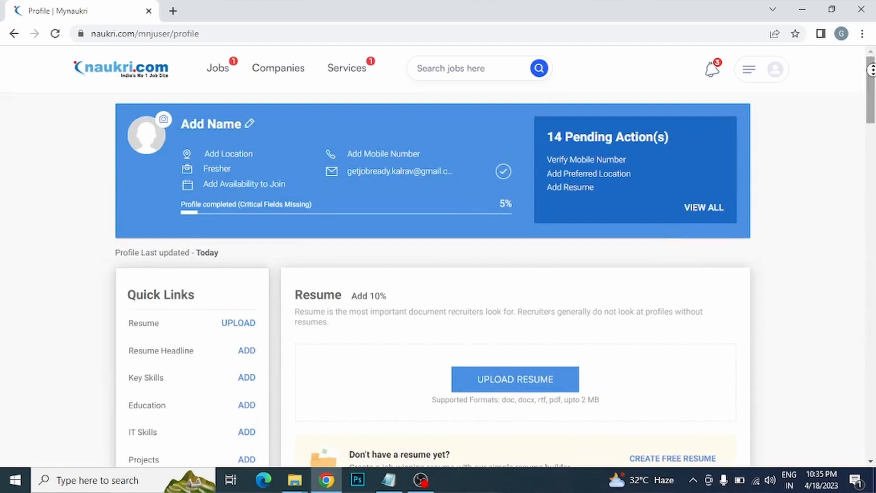
scroll(653, 166, down, 8)
scroll(714, 172, down, 10)
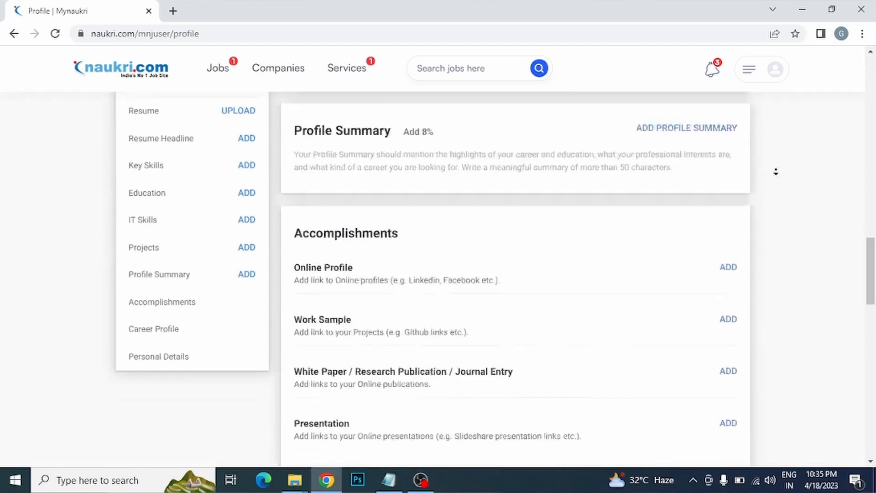
scroll(869, 141, up, 10)
scroll(870, 143, up, 10)
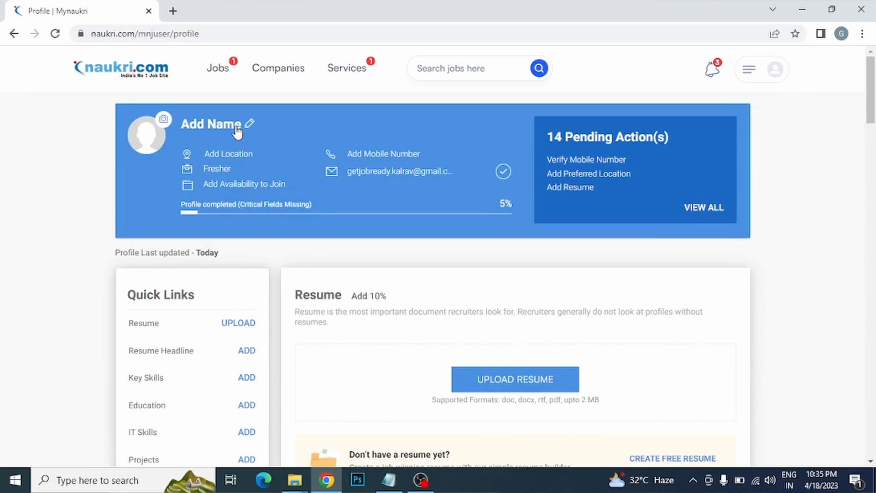
click(165, 120)
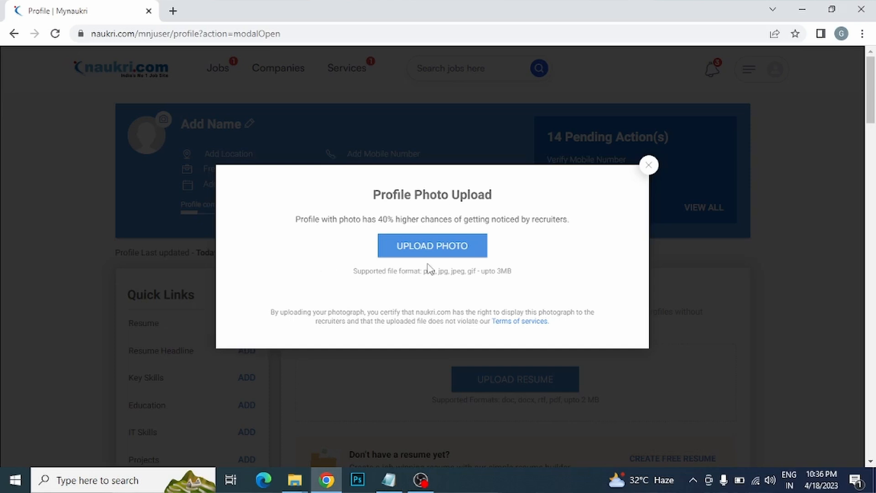
click(450, 250)
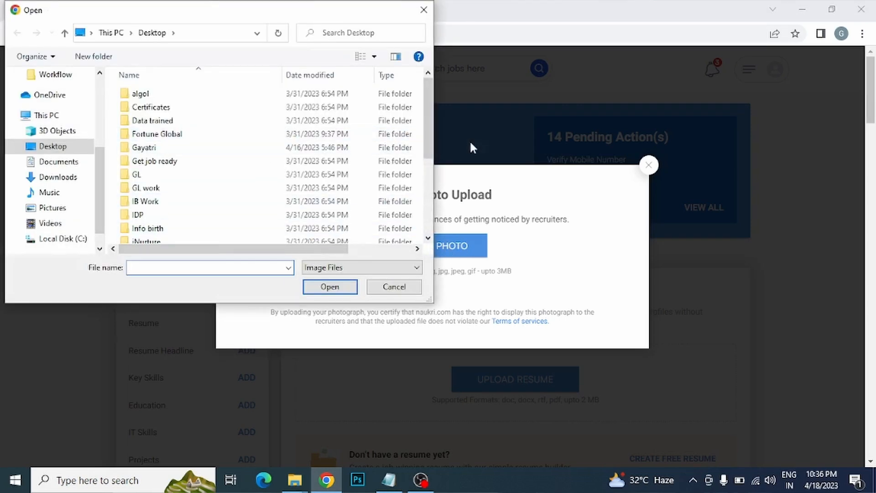
drag(434, 103, 404, 77)
click(392, 286)
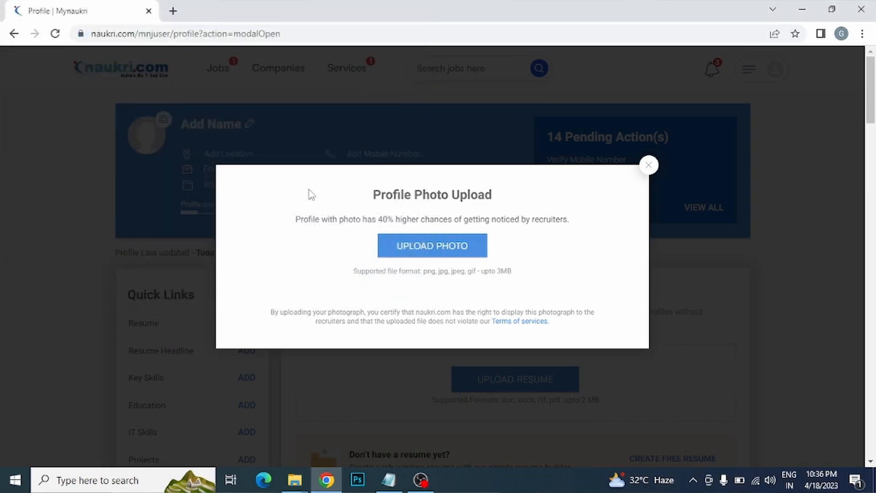
click(650, 171)
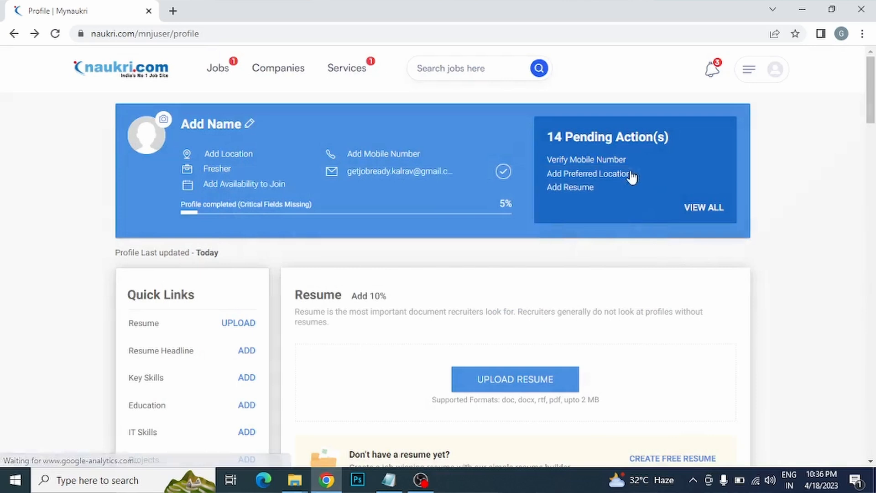
Step: Enter the jobseeker's full name in the Basic Details form
click(249, 128)
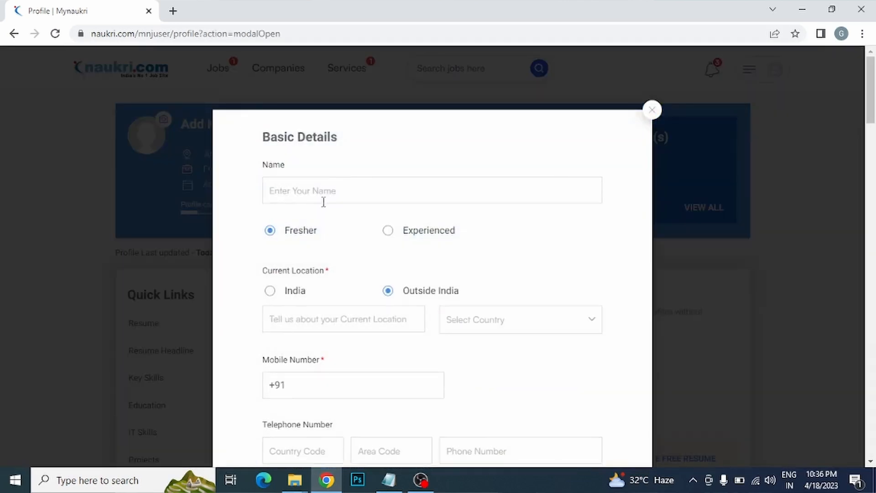
click(372, 192)
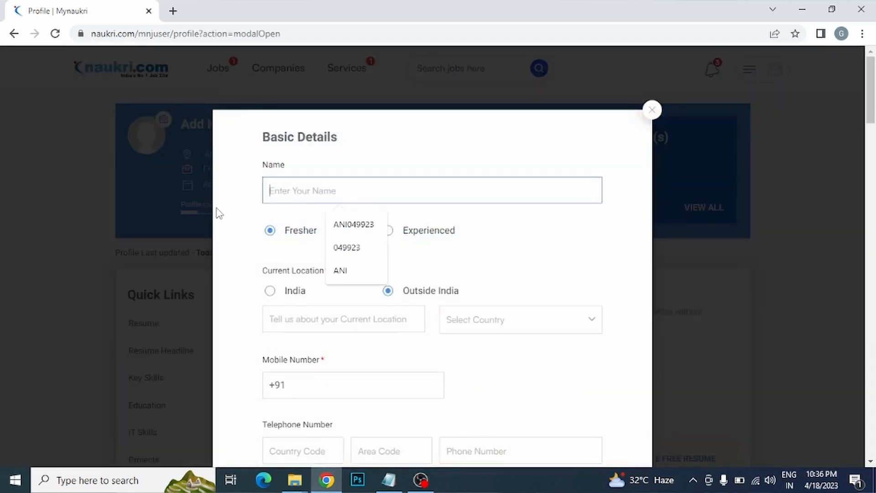
click(247, 209)
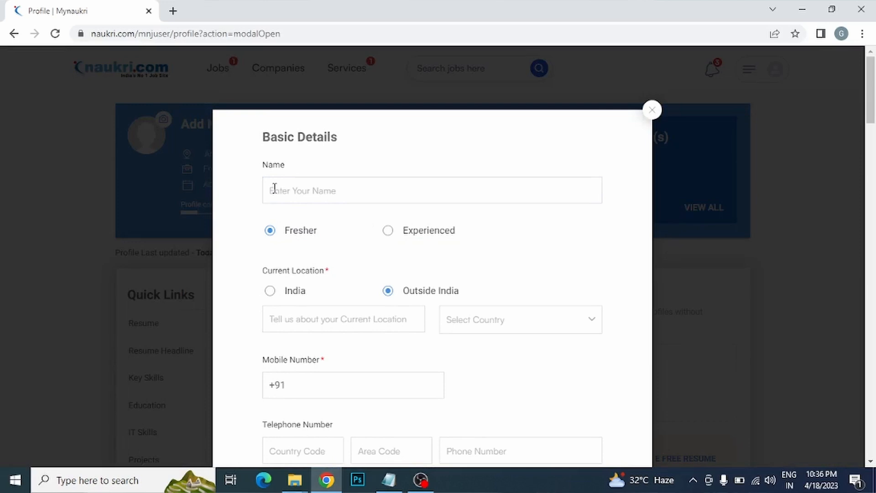
click(274, 187)
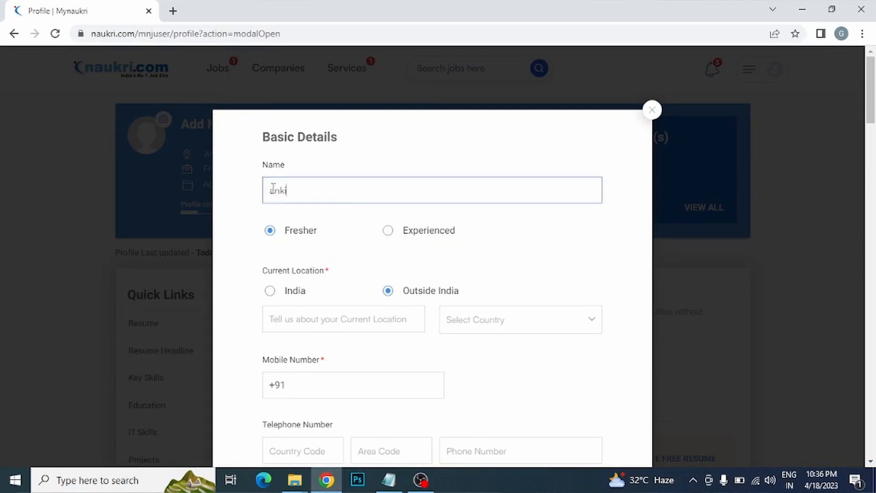
click(335, 222)
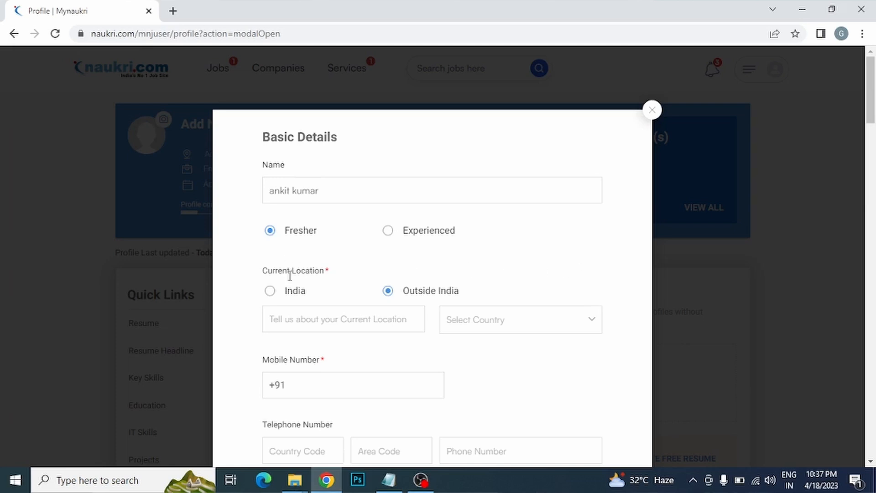
Step: Set the current location to India, trying and then clearing 'nagpur' in the location box
click(270, 292)
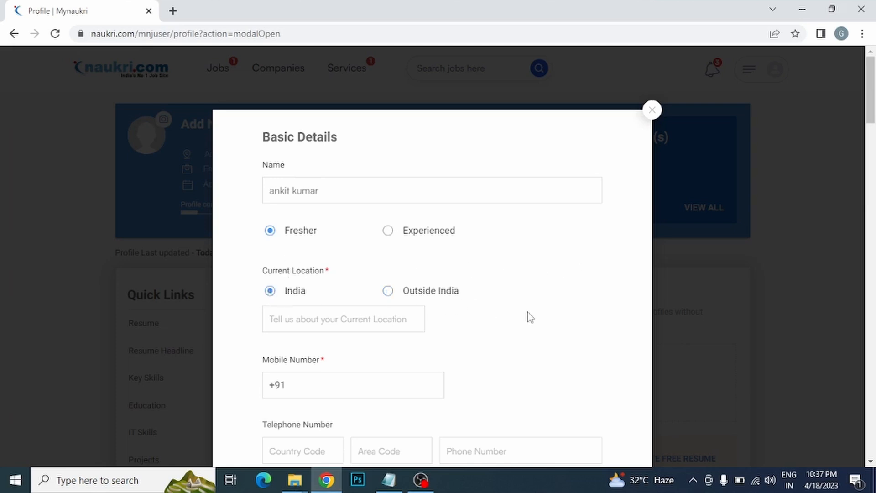
click(369, 321)
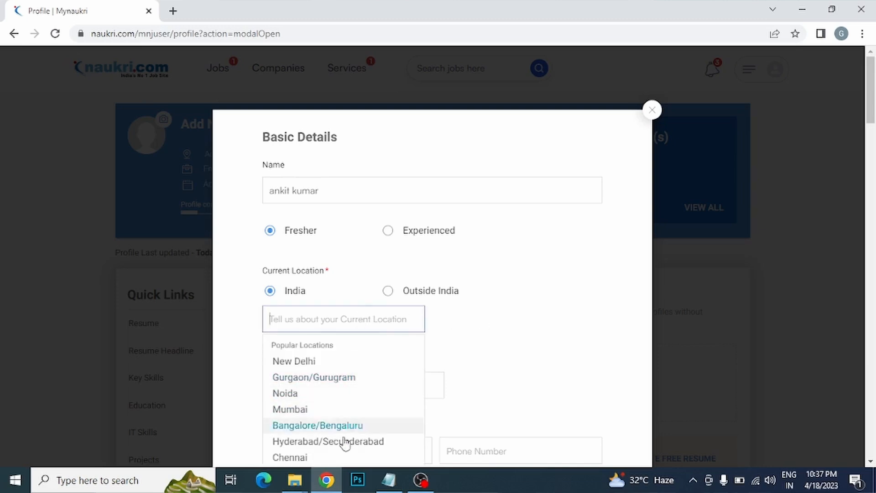
click(525, 349)
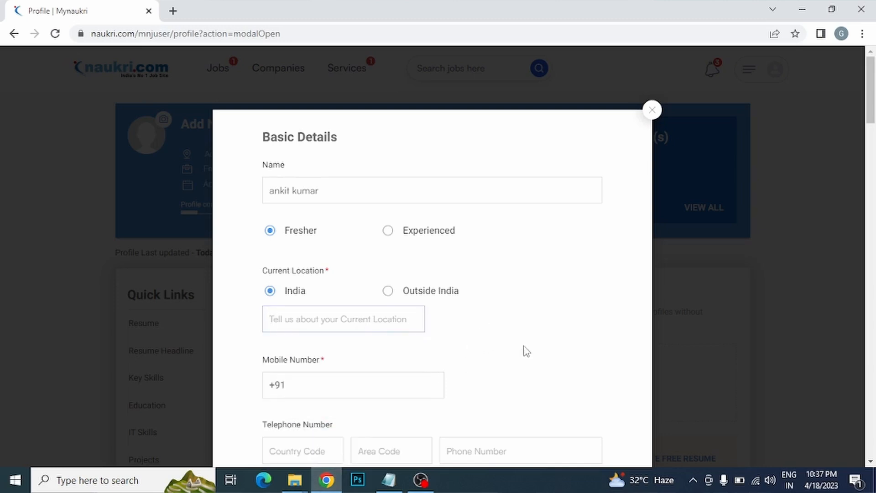
scroll(641, 274, down, 2)
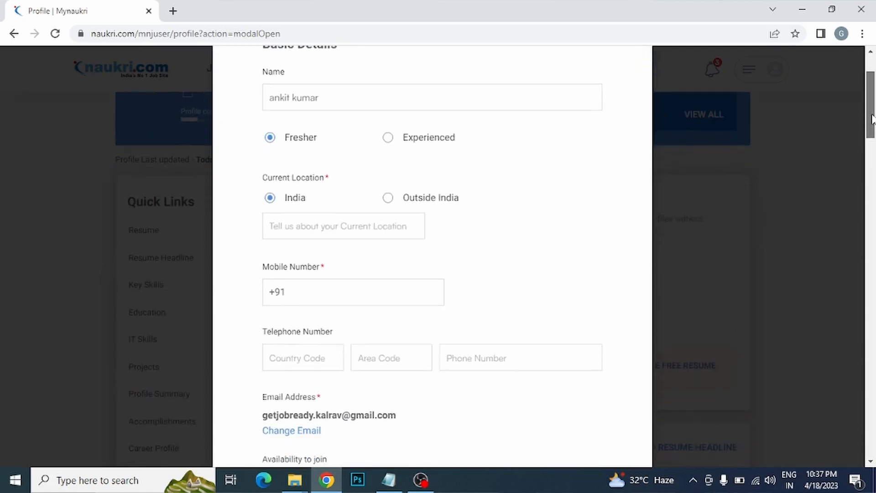
click(341, 224)
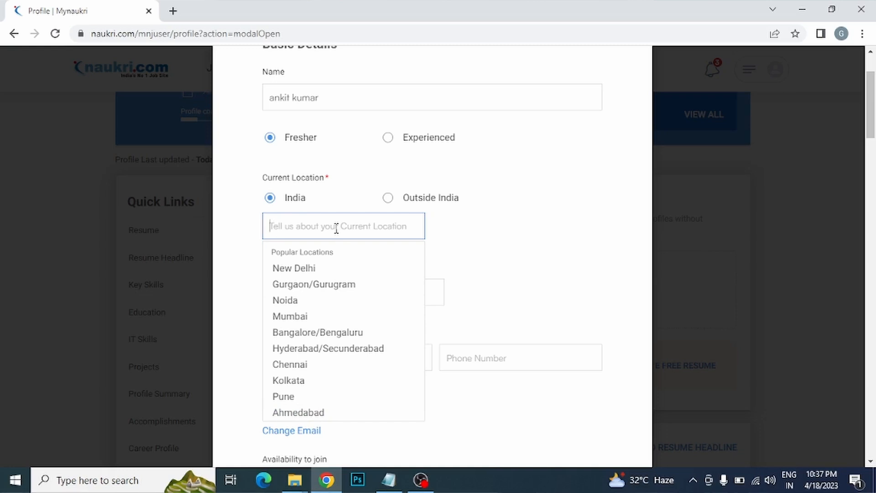
text(nagpur)
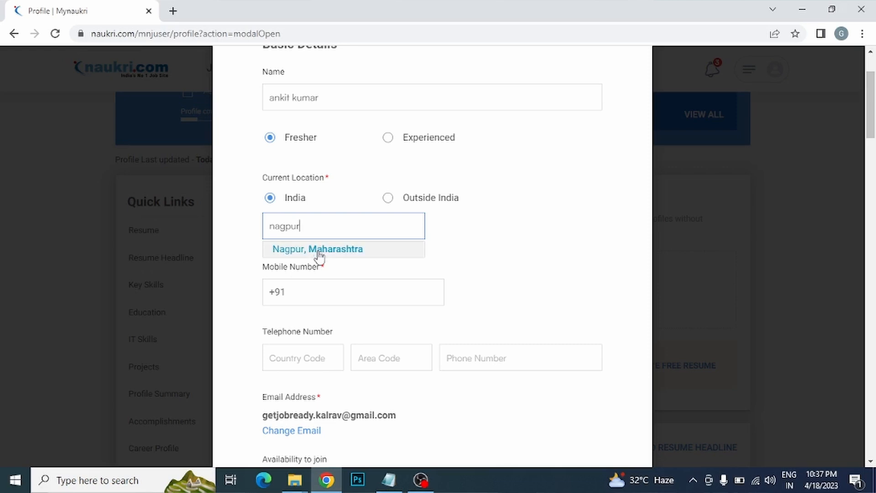
double_click(292, 228)
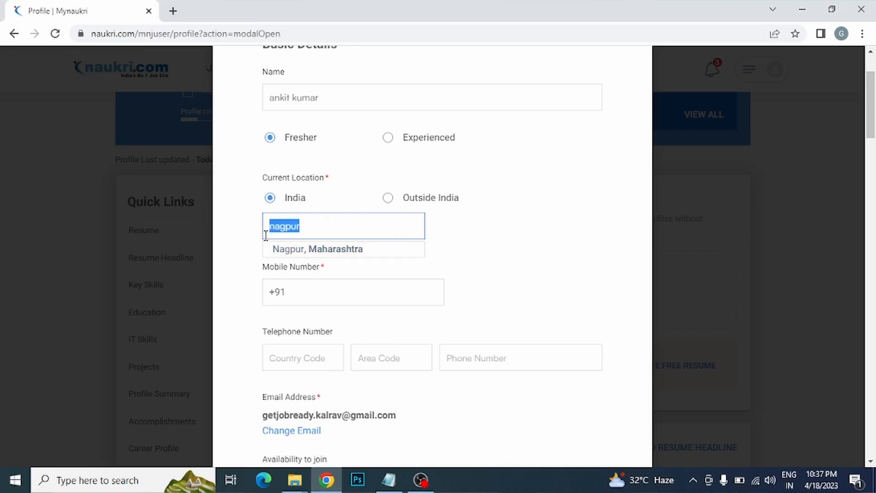
key(BackSpace)
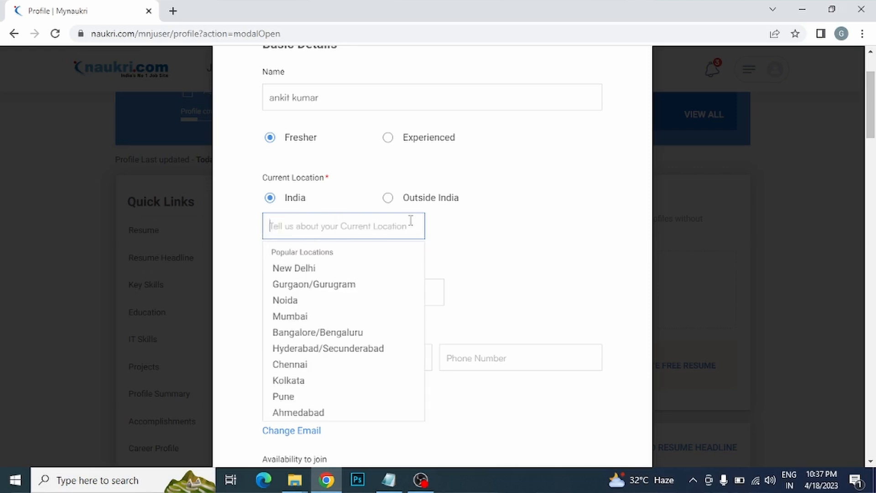
click(472, 223)
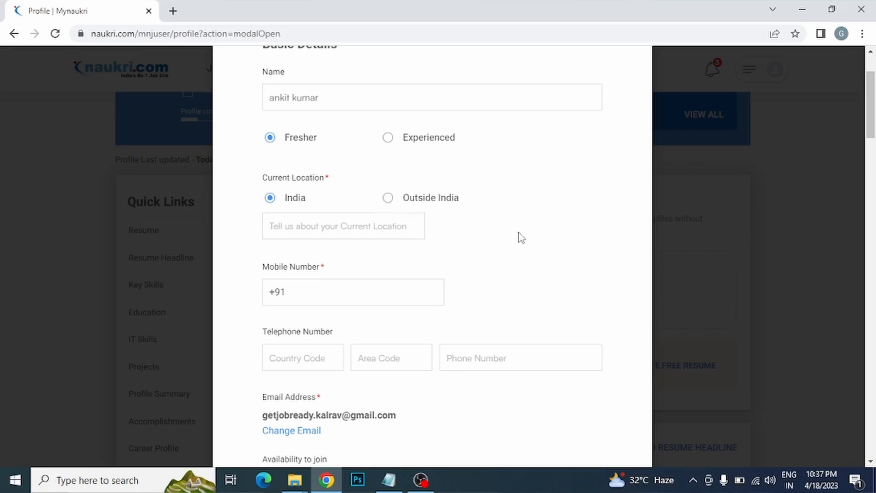
Step: Check the mobile number and email fields, then go to the Change Email account settings
click(380, 291)
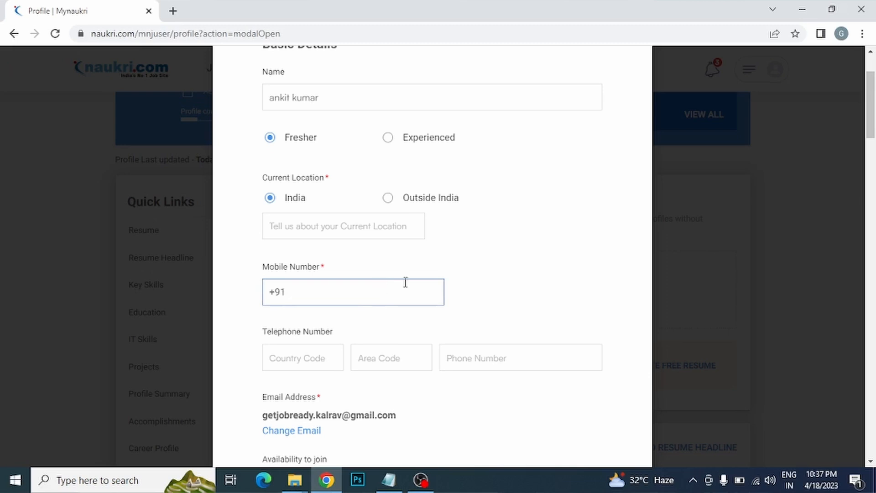
click(593, 270)
scroll(874, 144, down, 4)
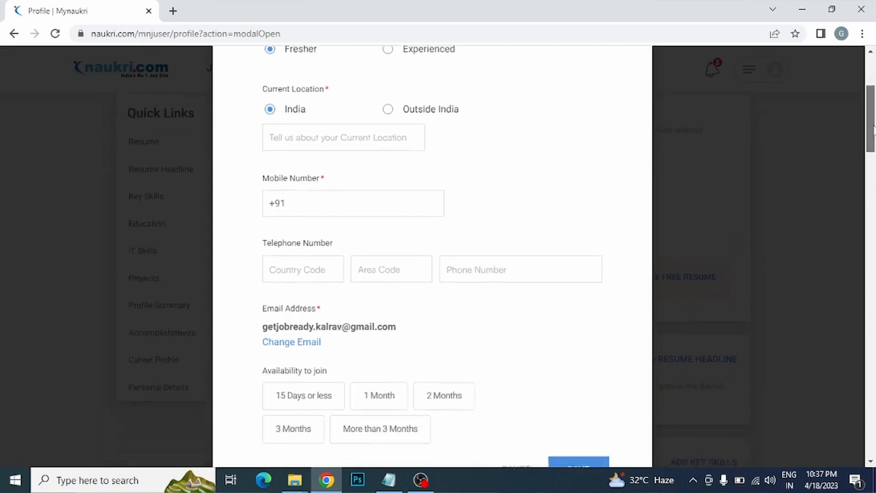
scroll(874, 144, down, 1)
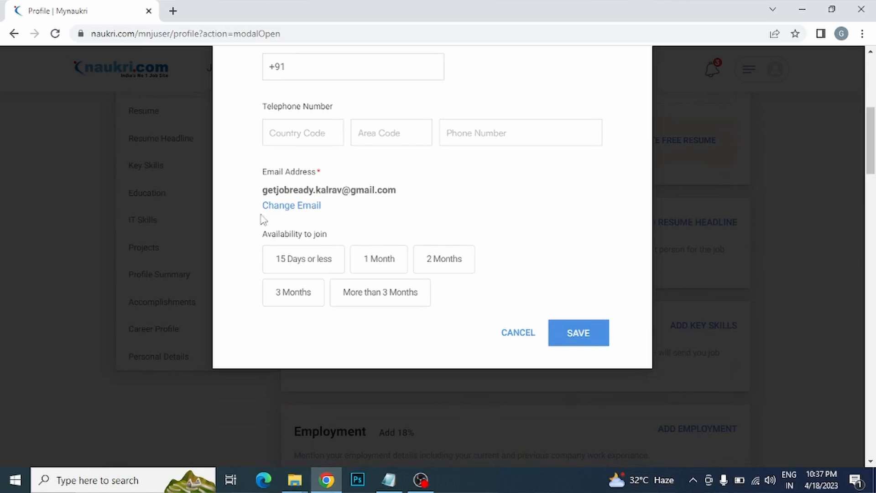
mouse_move(335, 187)
mouse_down()
mouse_move(276, 188)
mouse_move(387, 188)
mouse_move(289, 188)
mouse_move(337, 192)
mouse_up()
click(337, 193)
click(287, 208)
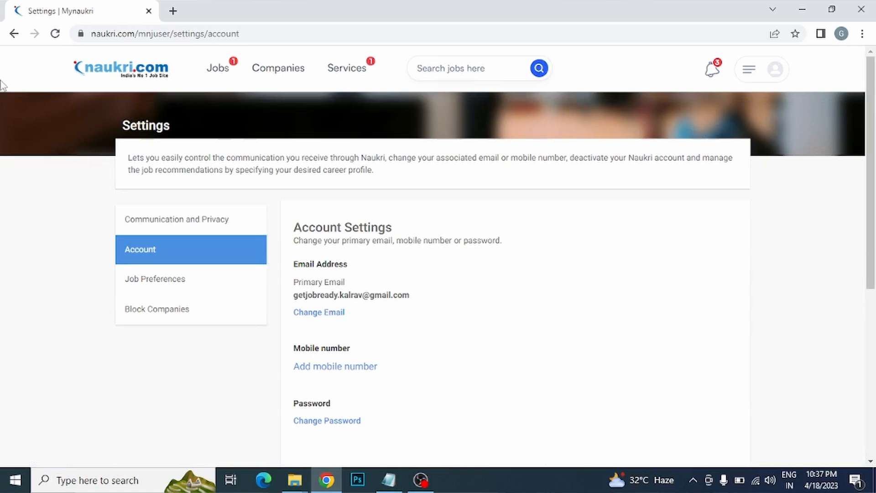
Step: Go back from Account Settings to the profile page
click(14, 34)
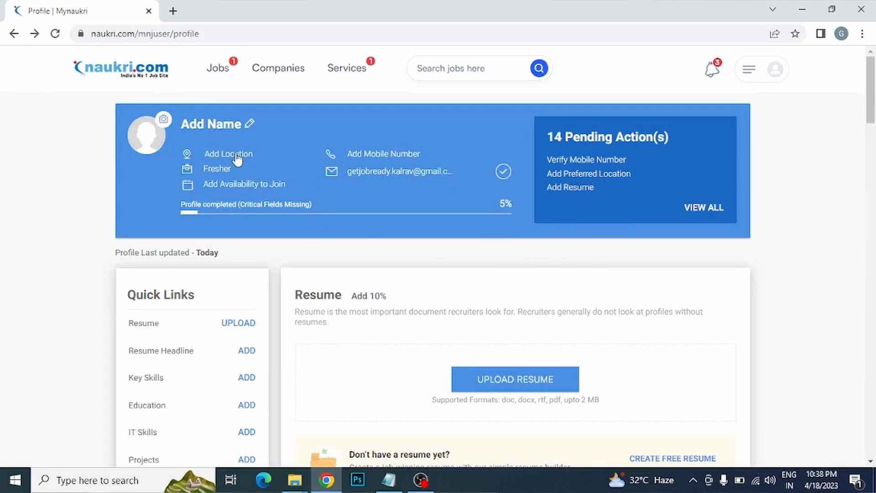
click(250, 125)
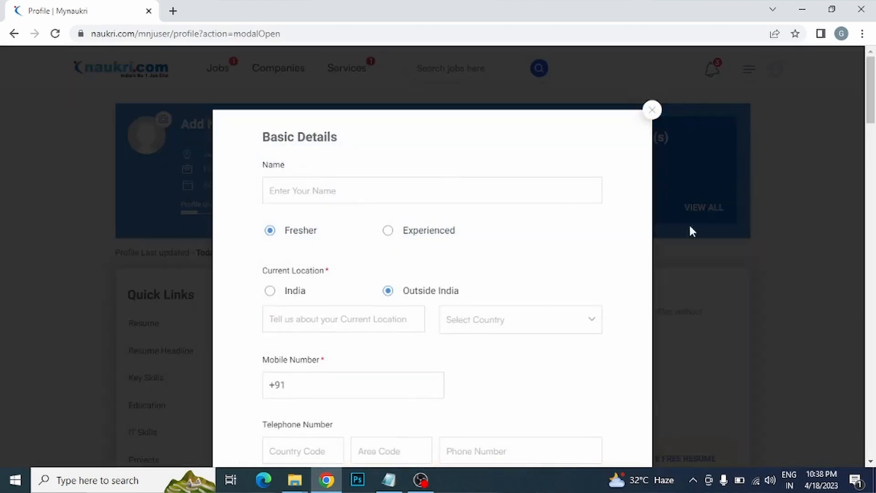
drag(870, 101, 870, 150)
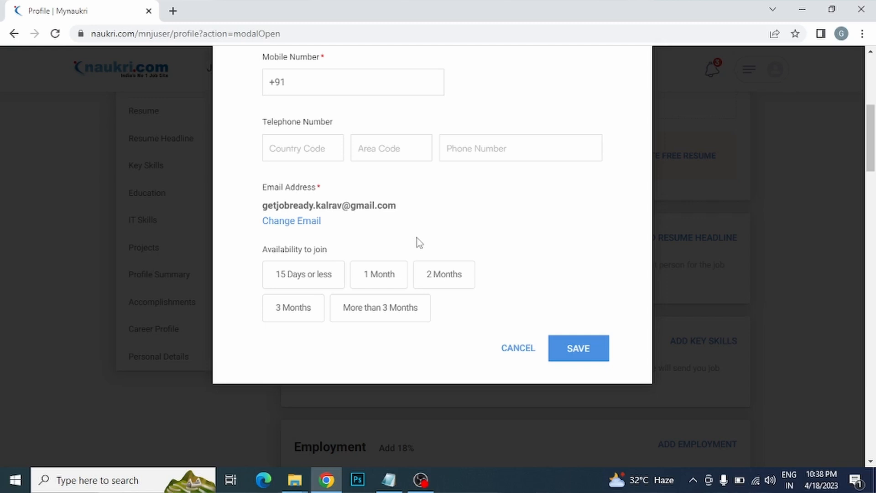
click(304, 284)
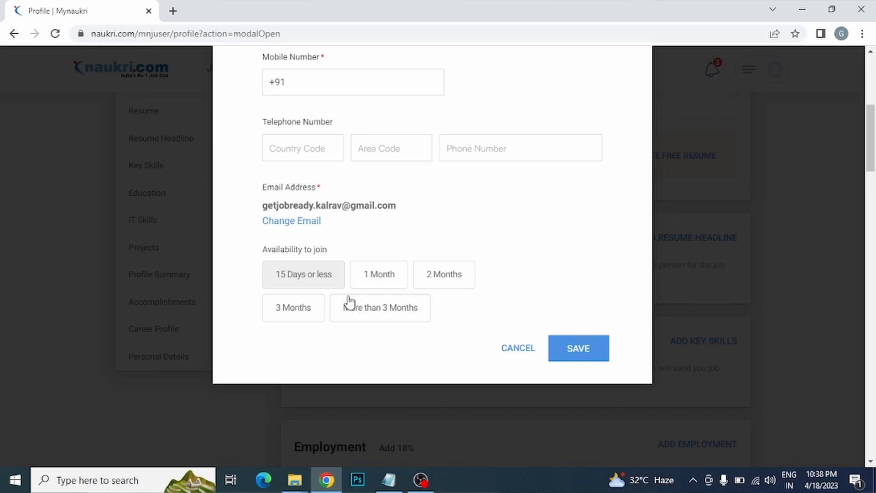
click(382, 282)
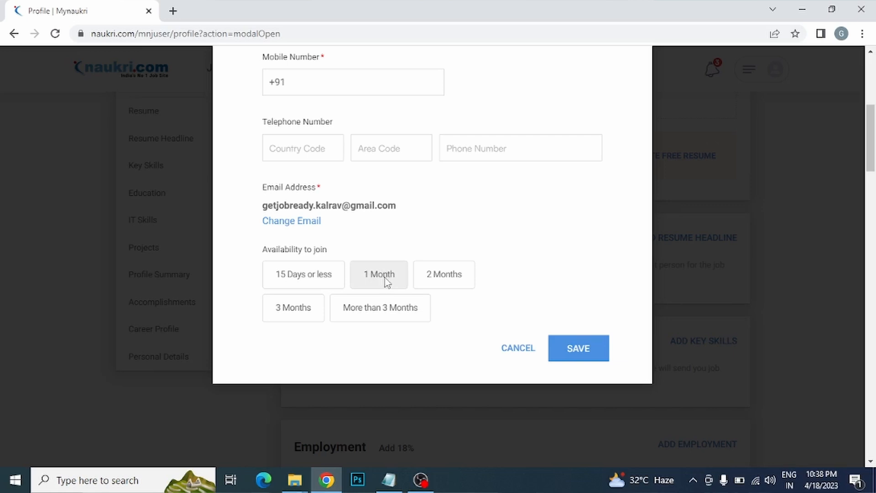
click(459, 279)
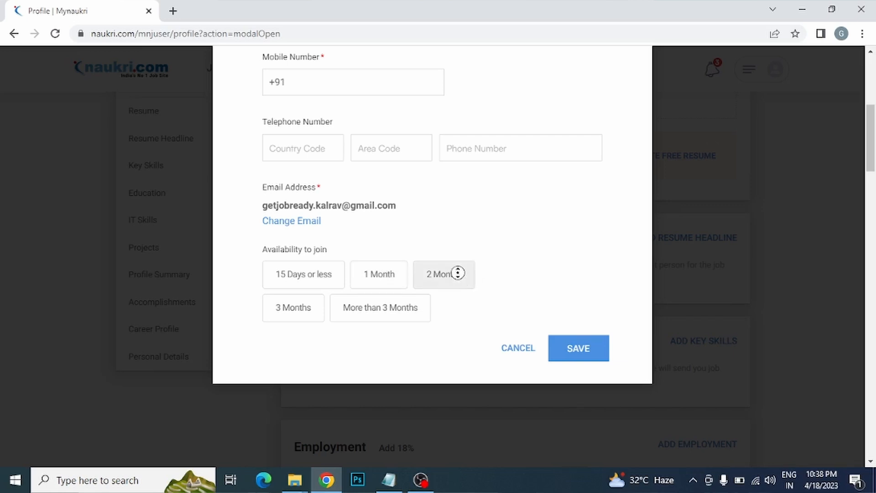
scroll(293, 303, down, 1)
click(557, 307)
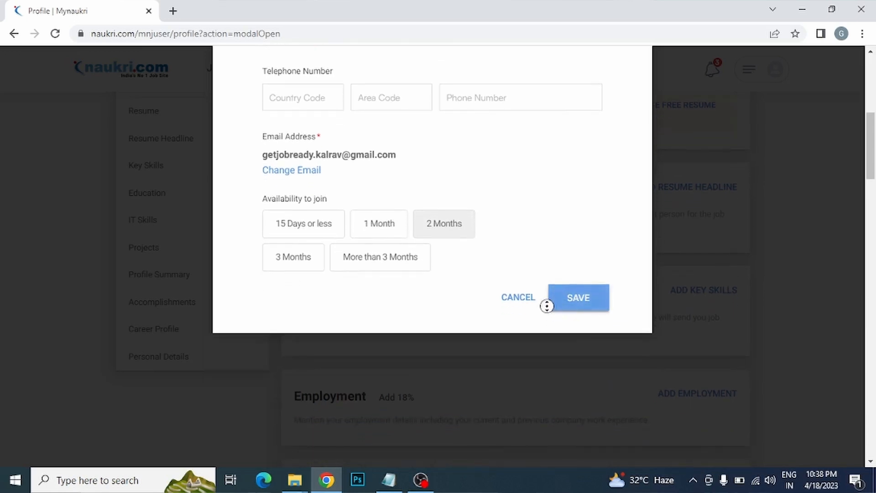
scroll(557, 307, up, 1)
middle_click(549, 314)
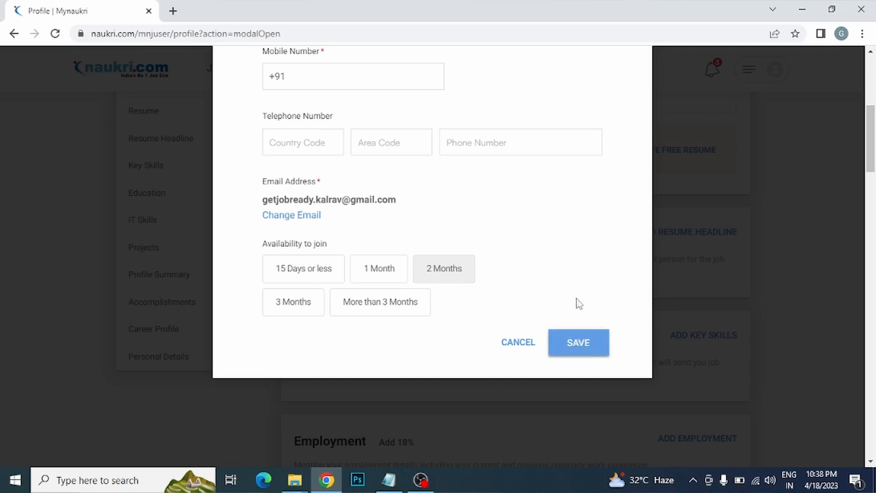
drag(871, 152, 867, 174)
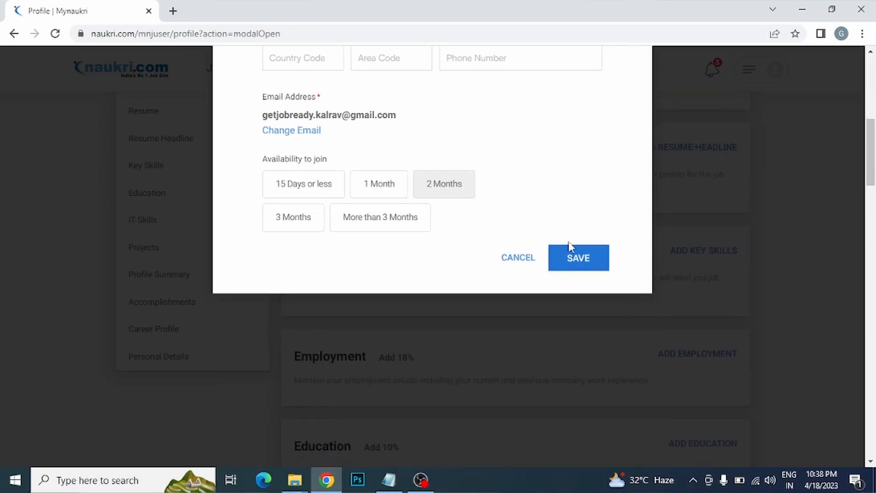
click(531, 259)
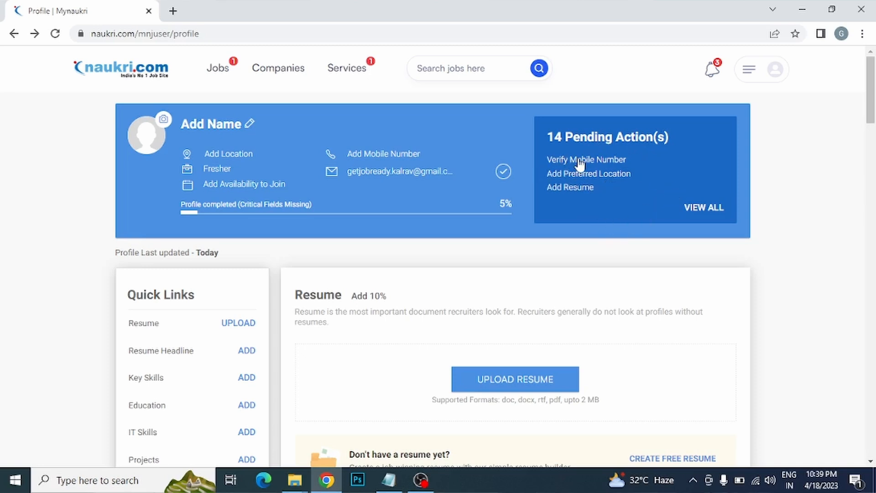
click(607, 172)
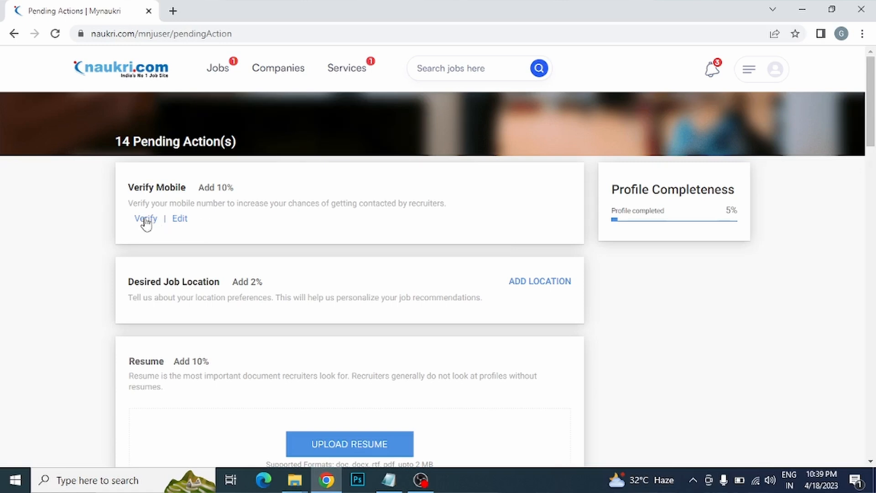
click(13, 34)
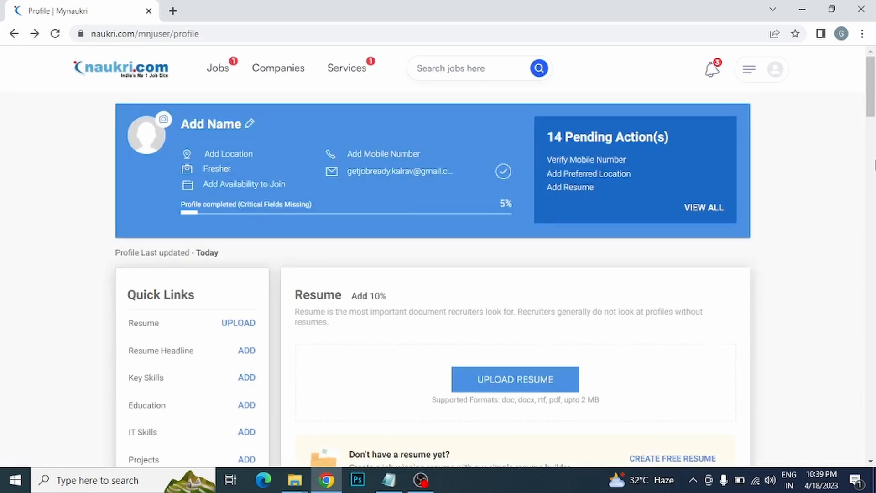
scroll(872, 87, down, 3)
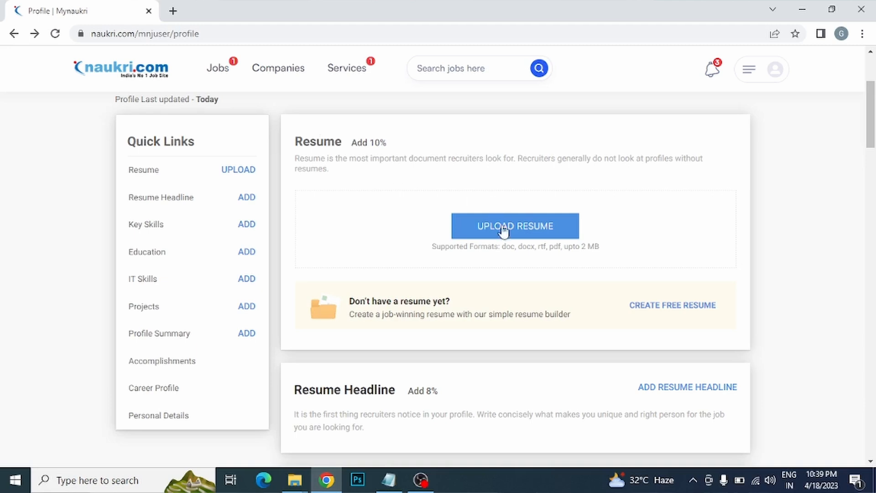
Step: Upload the resume PDF to the Resume section and close the Missing Profile Details popup
click(529, 226)
drag(424, 95, 423, 174)
click(173, 148)
click(321, 286)
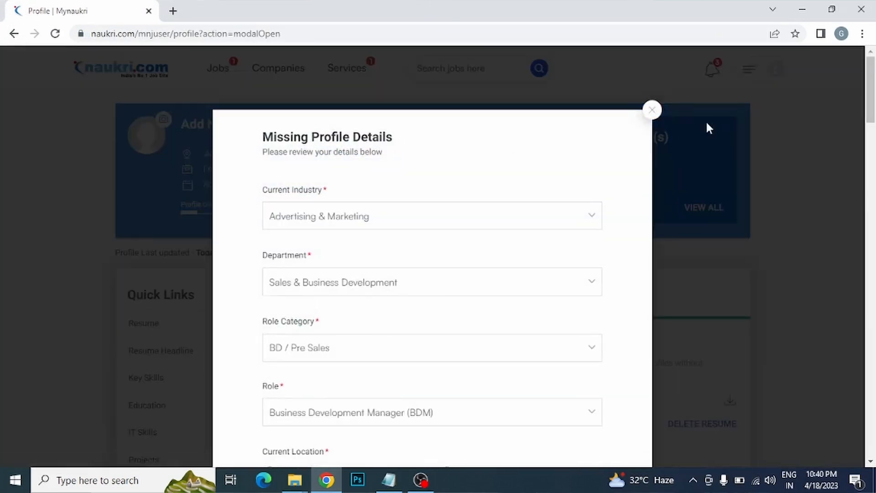
click(652, 110)
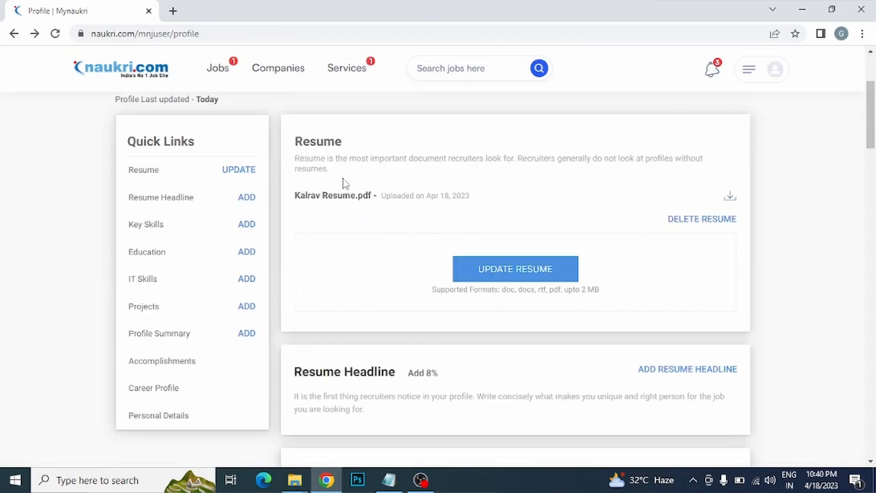
drag(297, 196, 355, 190)
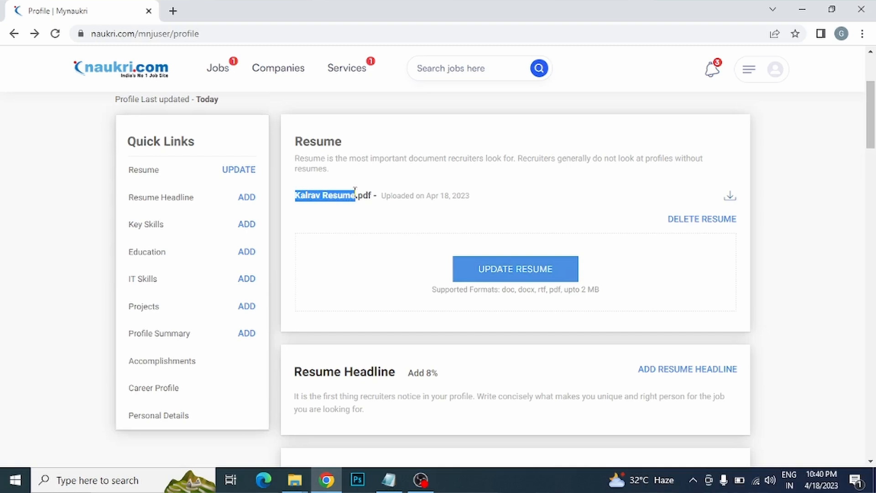
click(356, 194)
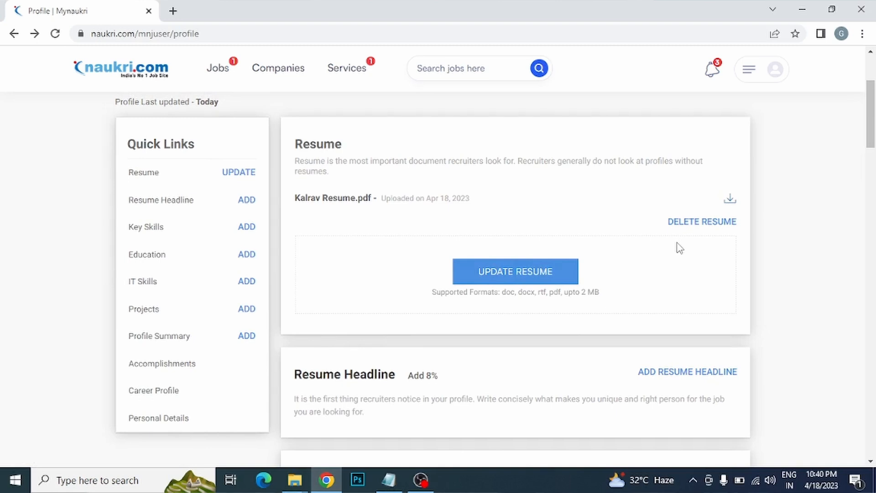
click(703, 222)
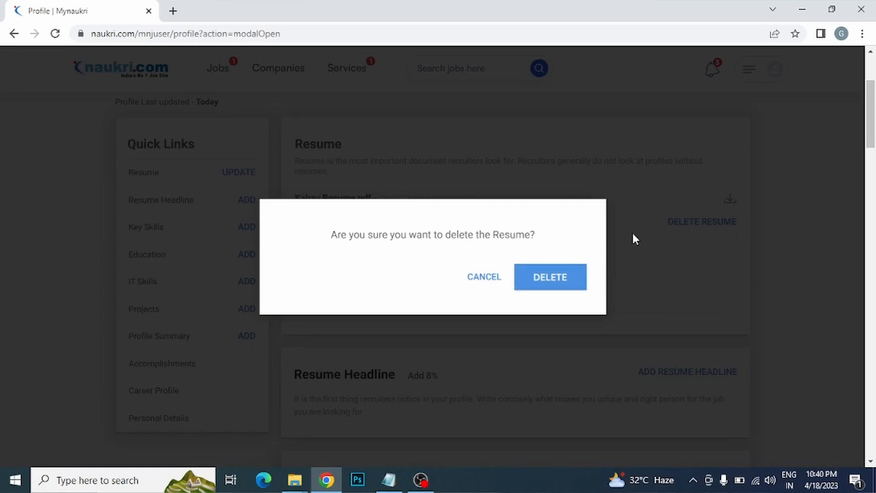
click(484, 281)
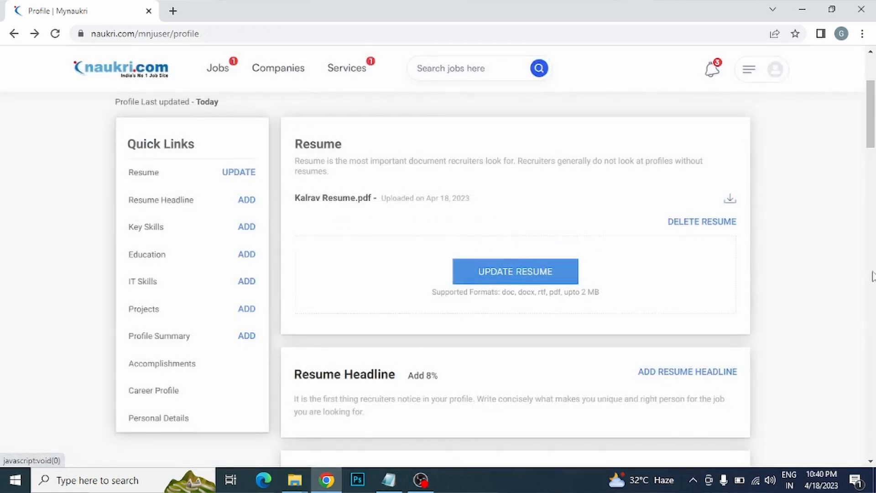
drag(873, 122, 869, 153)
scroll(346, 182, down, 1)
scroll(345, 183, down, 1)
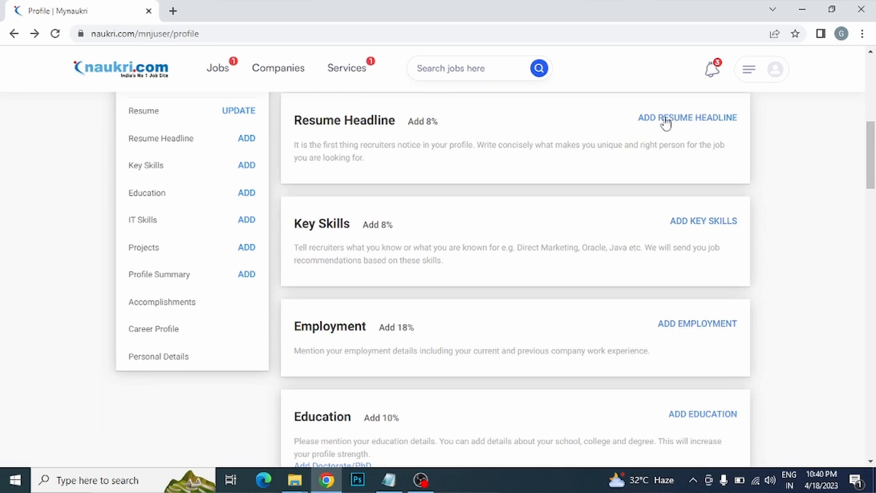
Step: Write the sample headline 'project Manager | 10 years of exp | Supply Chain'
click(685, 119)
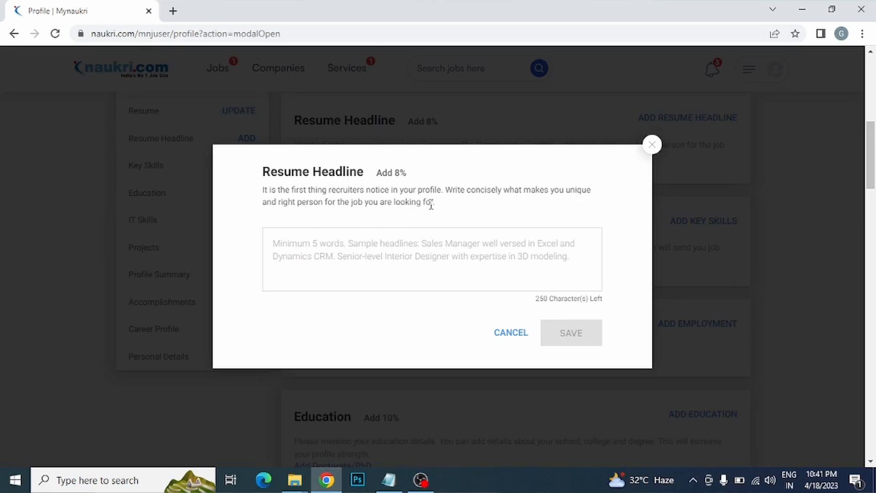
click(417, 264)
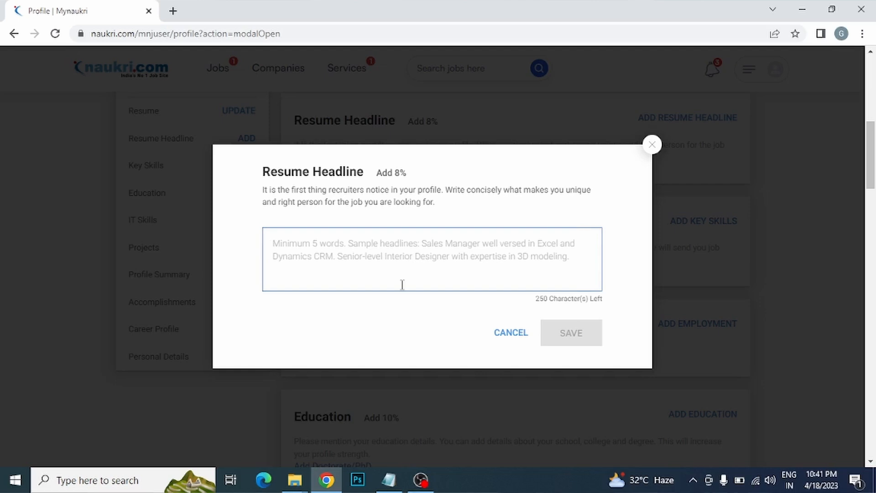
text(project Manager )
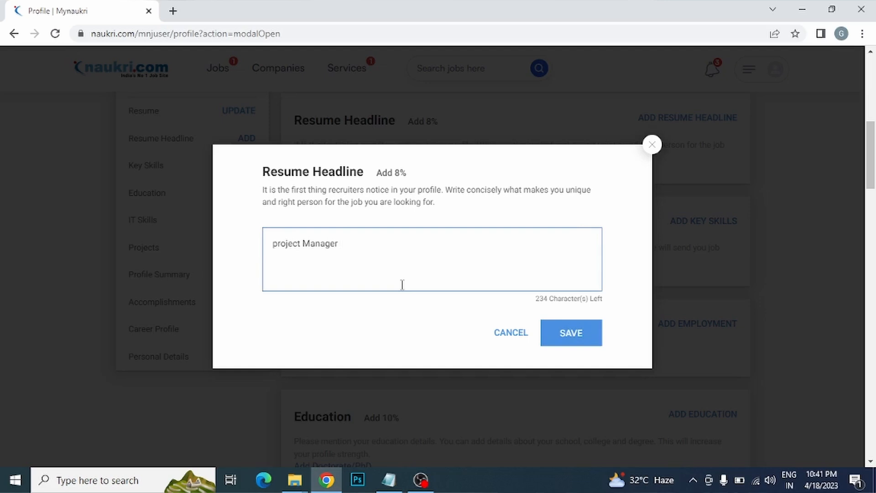
text(| 10 years of exp |)
text(Suppl)
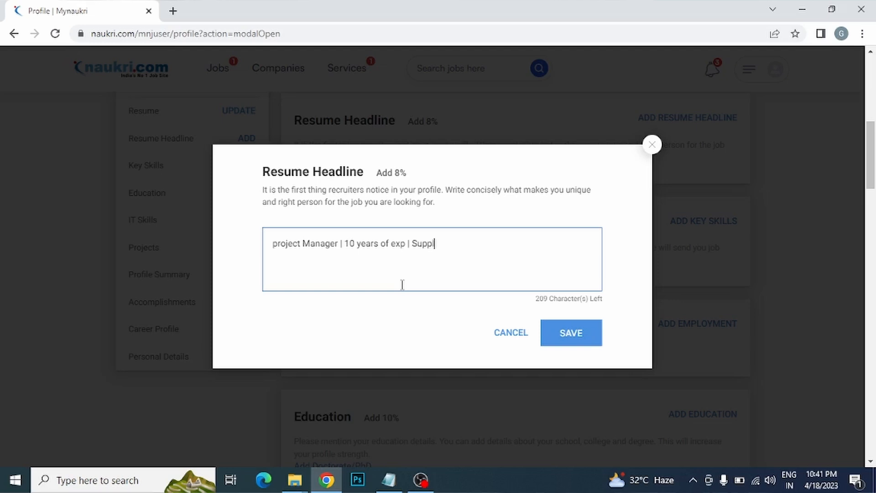
text(y Chain)
Step: Select the whole drafted headline and delete it, leaving the box empty
drag(464, 243, 412, 243)
drag(271, 243, 337, 246)
click(337, 245)
drag(464, 243, 254, 247)
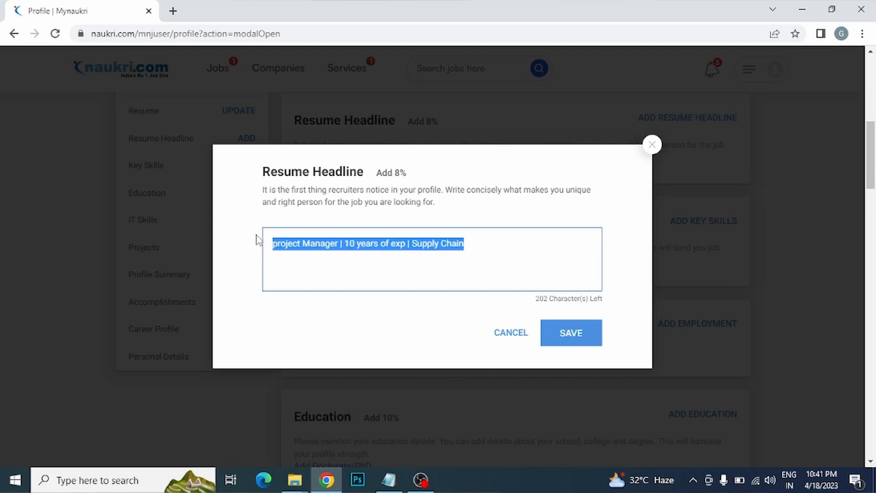
key(BackSpace)
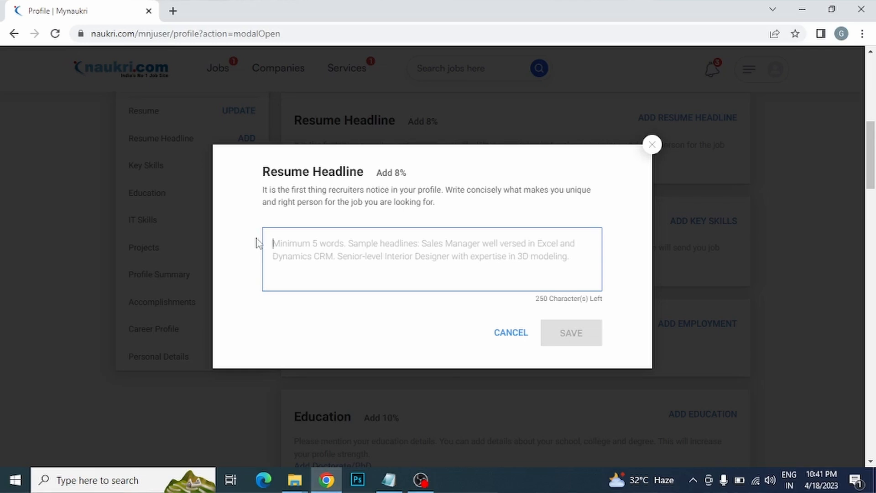
Step: Type the headline 'MBA in Marketing | Intern with ....... | Advertising (fresher)'
text(MBA)
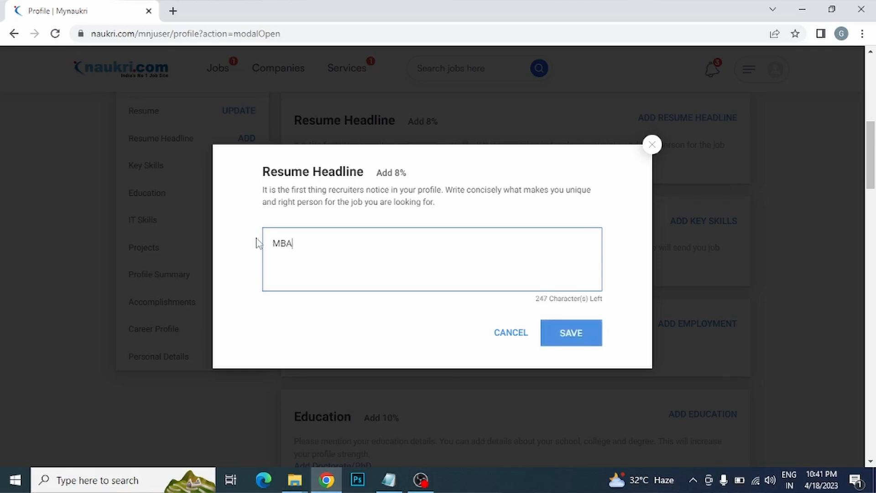
text( in )
text(Marketing)
text( ||)
text(Inter)
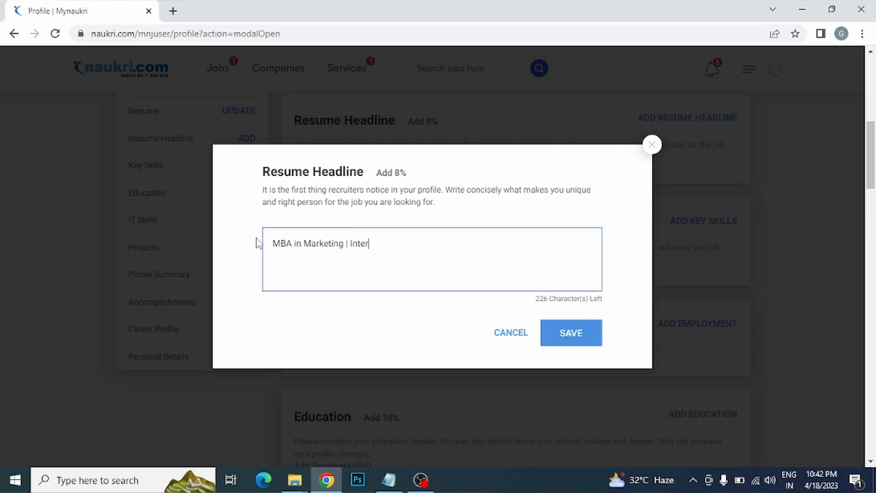
text(n with ....... |)
text(Advertising)
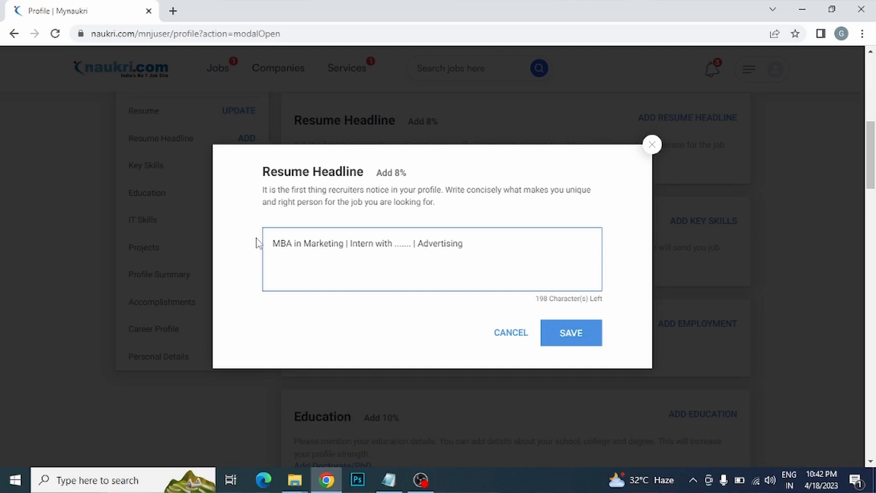
text((fresher))
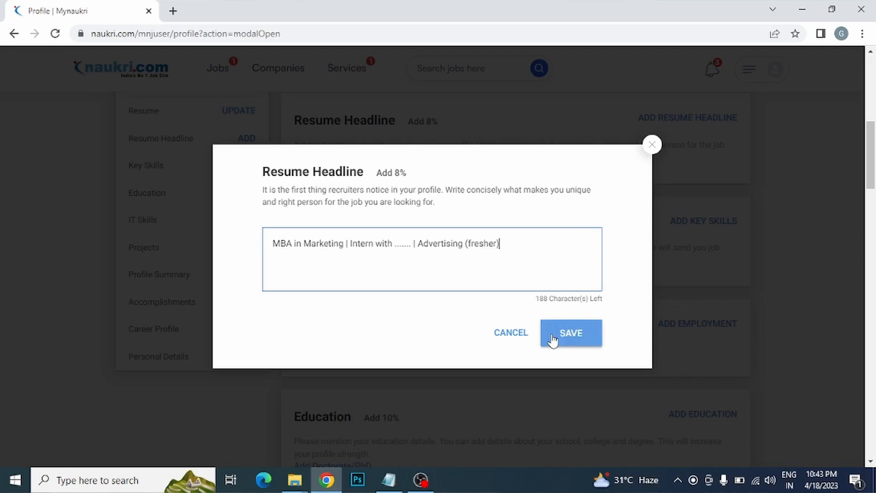
Step: Close the headline editor unsaved and highlight the Key Skills heading and description lines
click(652, 146)
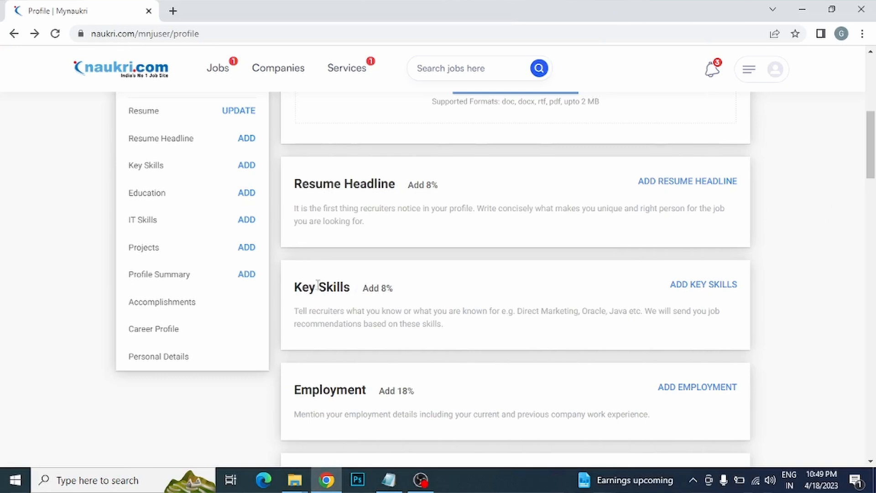
drag(291, 288, 350, 293)
click(349, 293)
drag(321, 312, 461, 330)
click(665, 308)
click(461, 331)
drag(648, 315, 646, 337)
click(641, 335)
Step: Add Digital Marketing as a key skill, then remove its chip
click(706, 286)
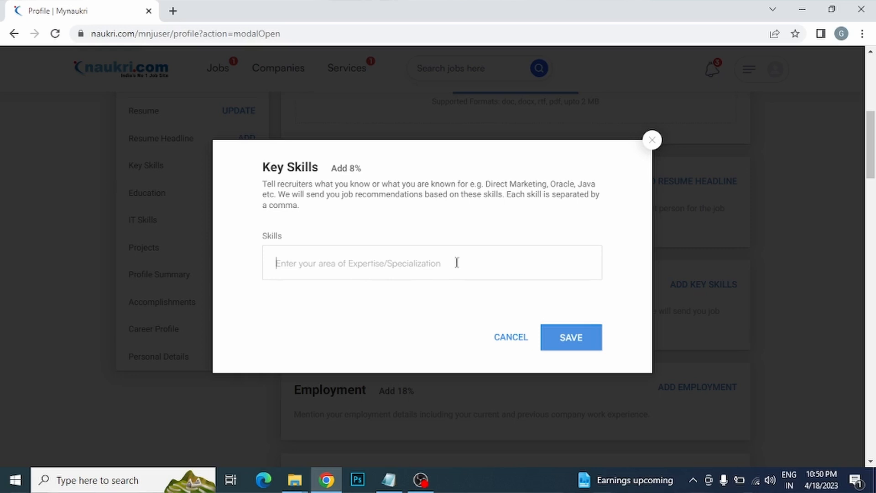
text(dii)
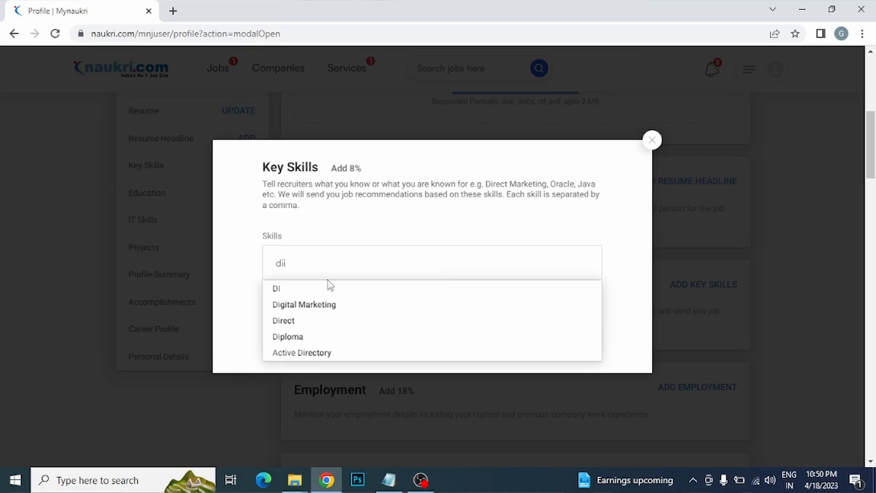
click(314, 306)
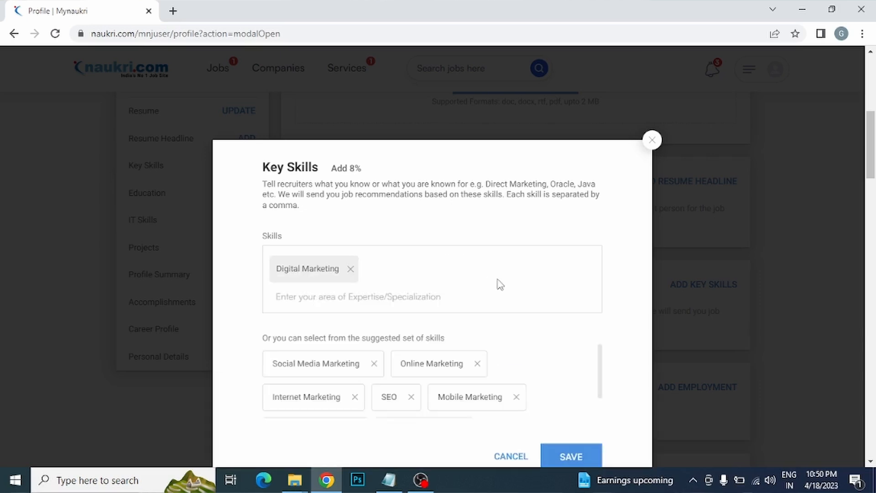
scroll(602, 367, down, 1)
drag(601, 368, 604, 392)
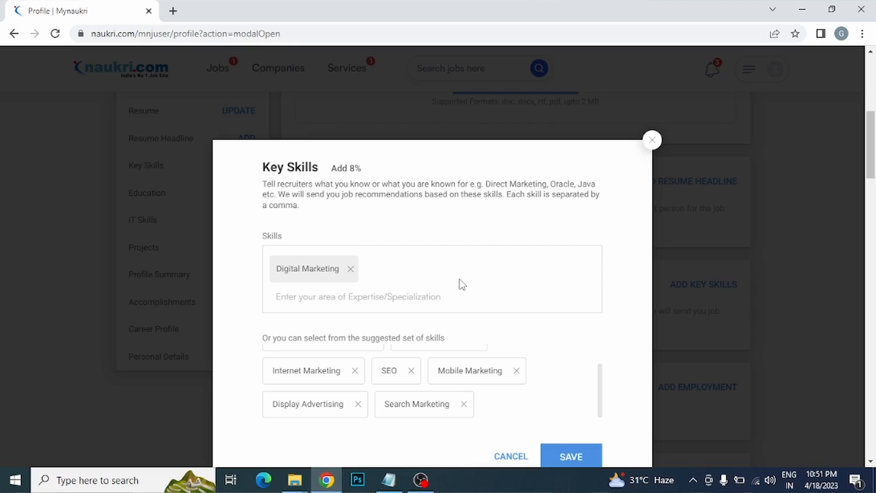
click(351, 269)
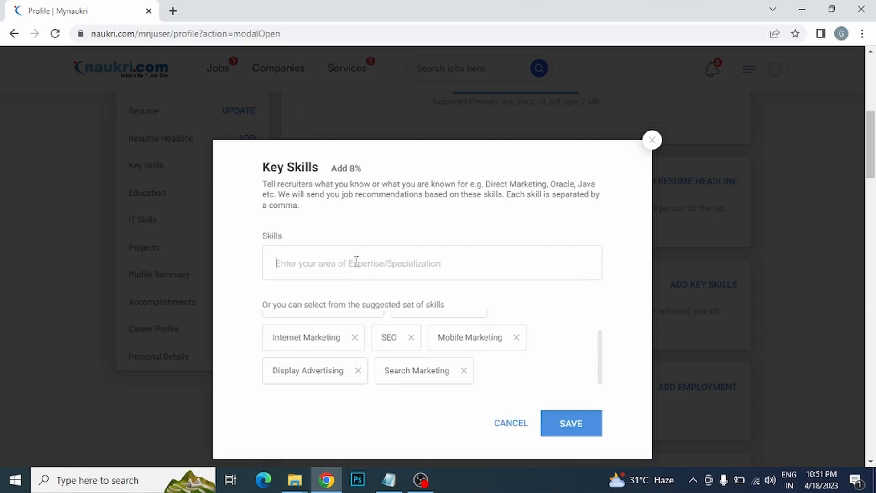
Step: Add Full Stack as a key skill, then remove it again
click(356, 261)
text(full stac)
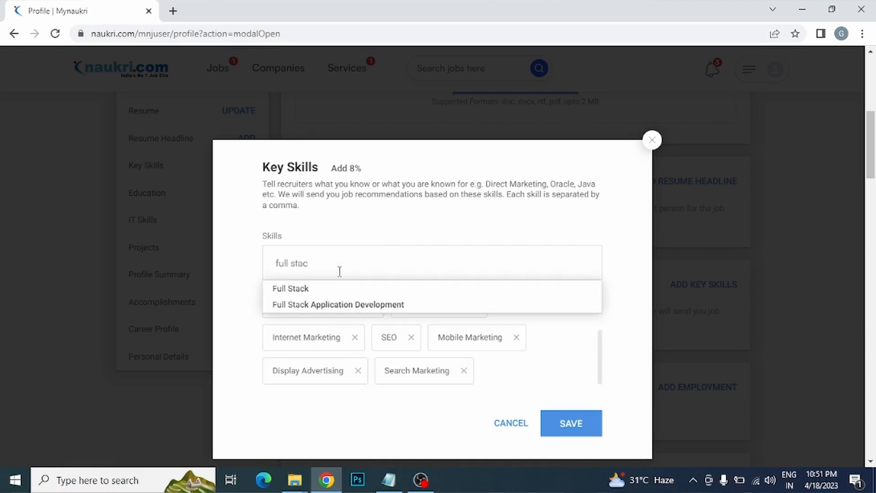
click(304, 289)
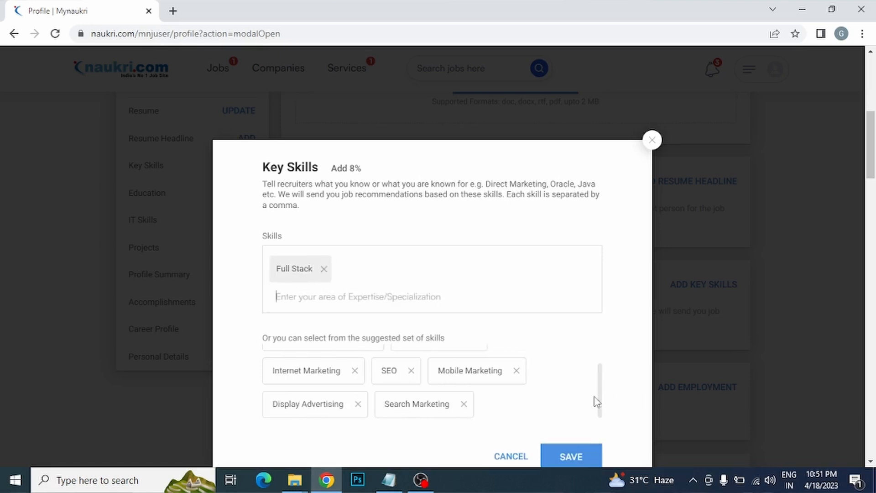
drag(602, 401, 608, 358)
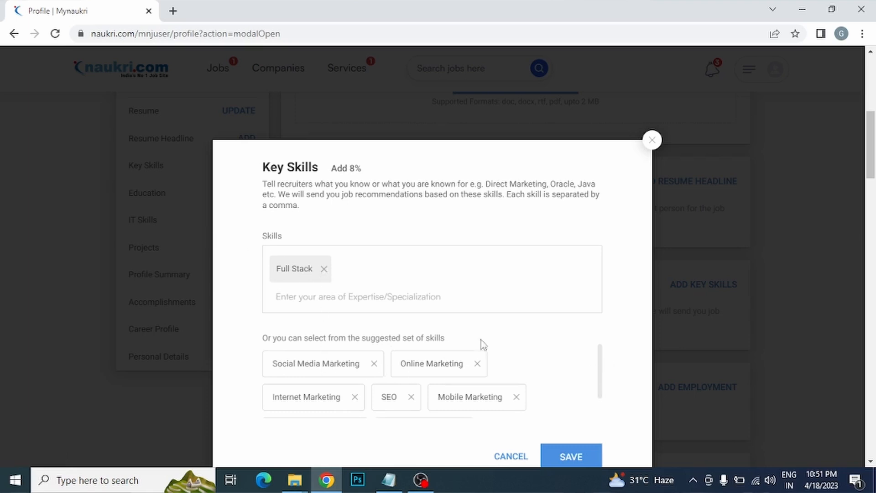
click(324, 269)
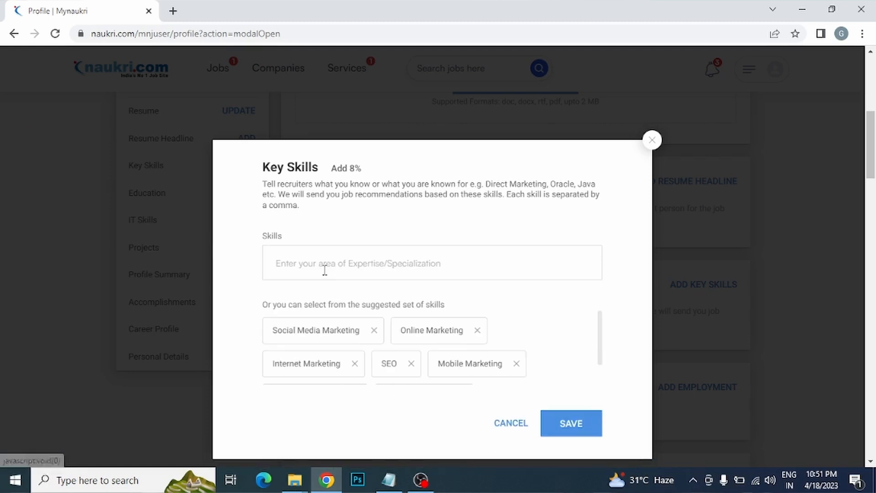
Step: Add Photoshop and Corel Draw as key skill chips via their autocomplete suggestions
click(334, 265)
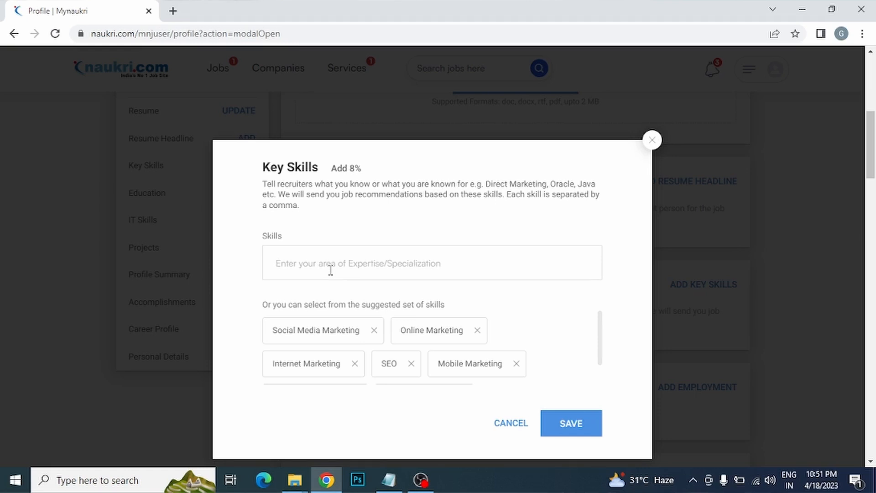
text(Photosh)
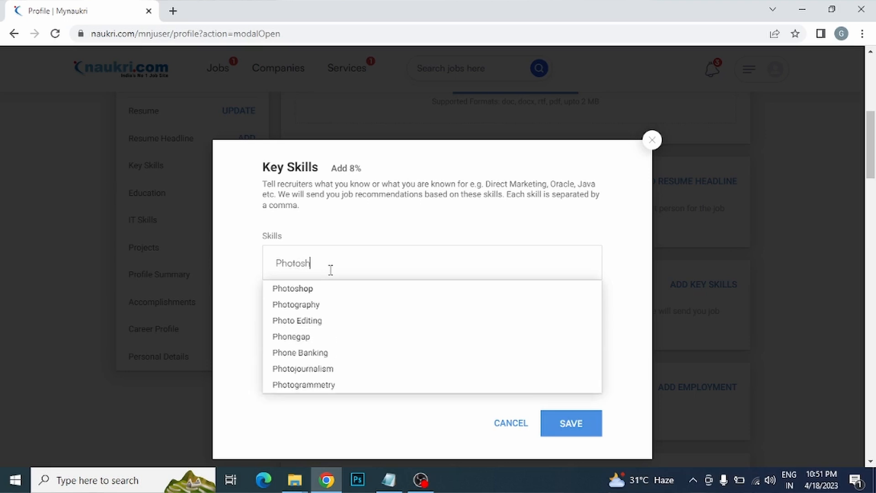
text(op)
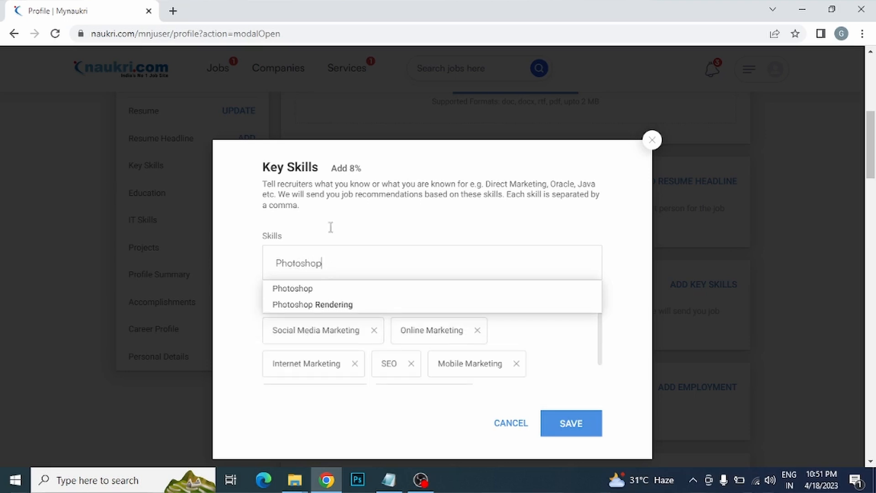
click(306, 289)
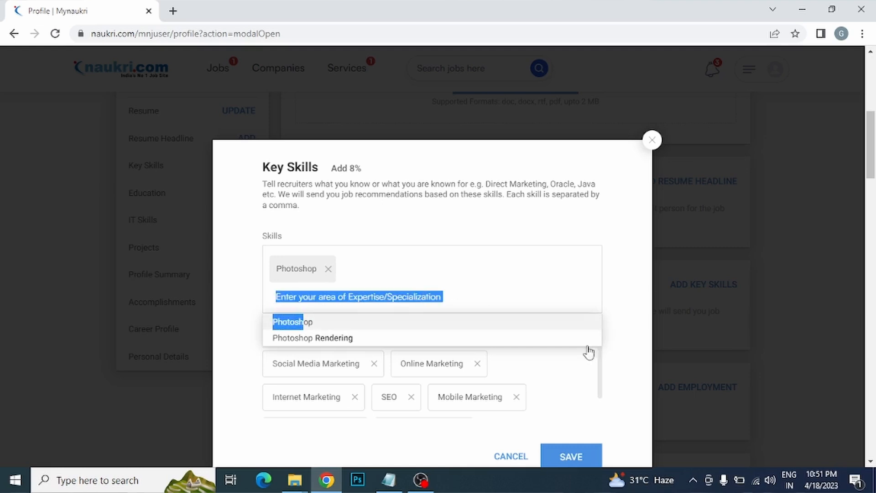
click(630, 329)
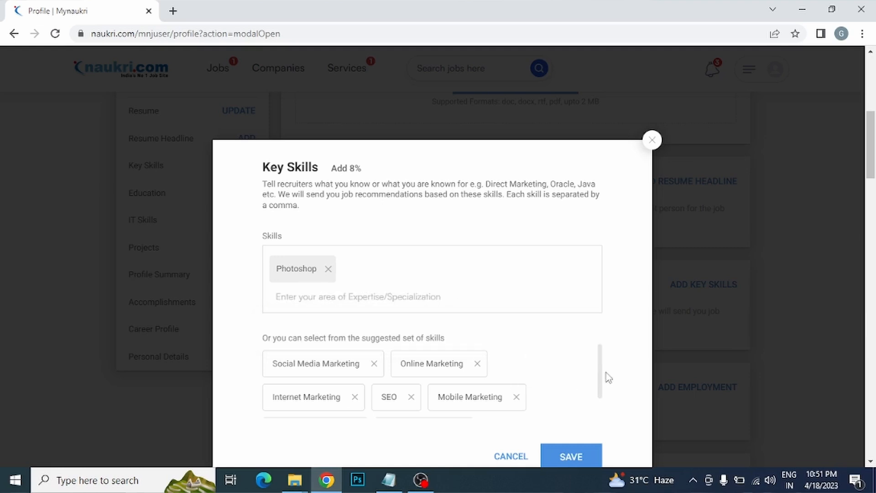
drag(601, 362, 579, 313)
click(375, 302)
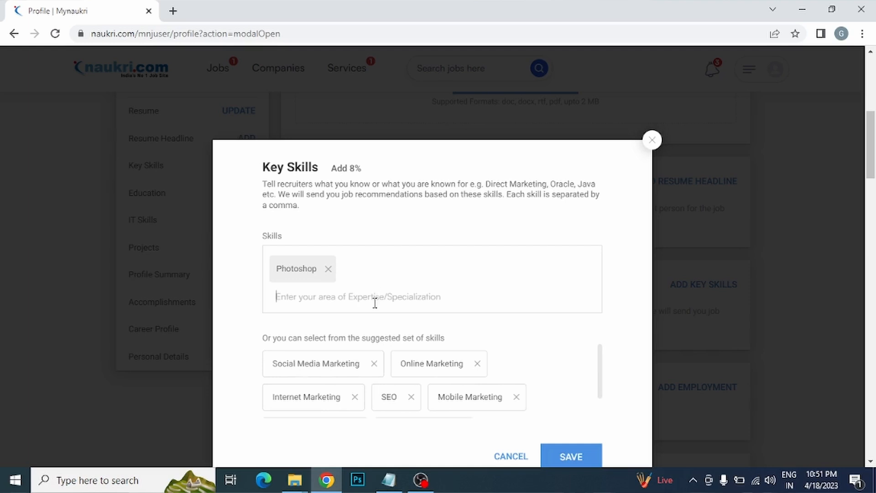
text(corel draw)
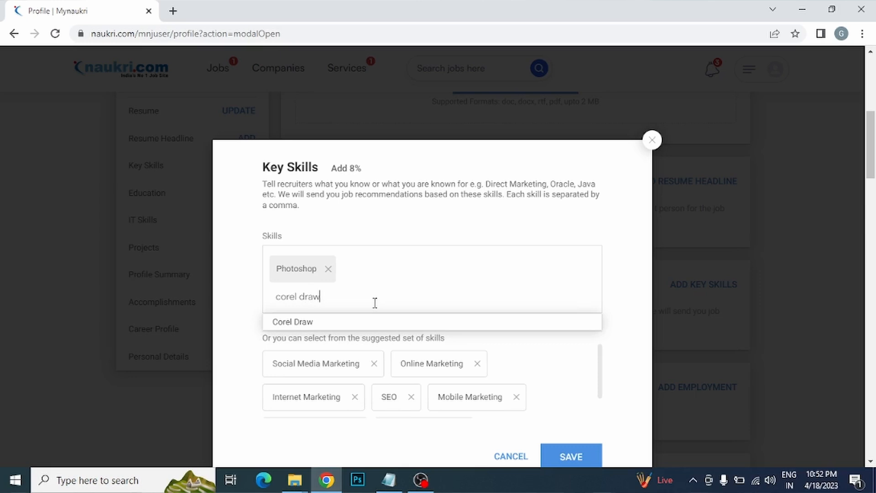
click(291, 322)
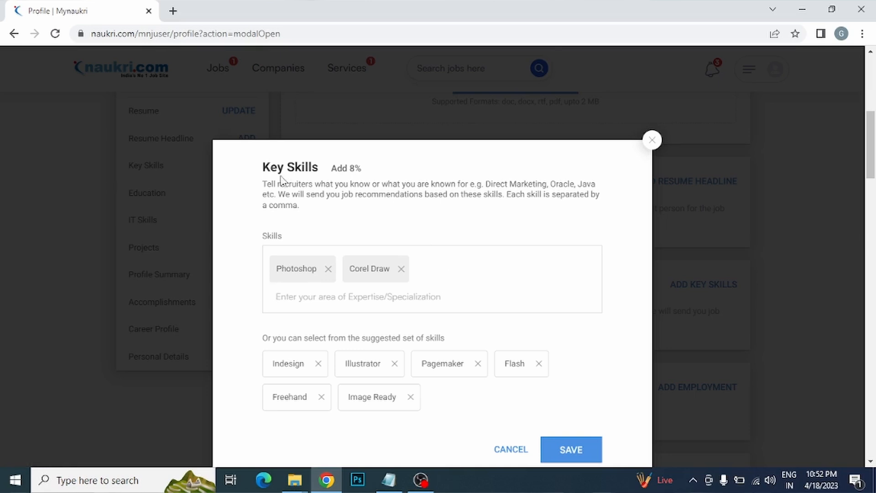
drag(259, 169, 323, 172)
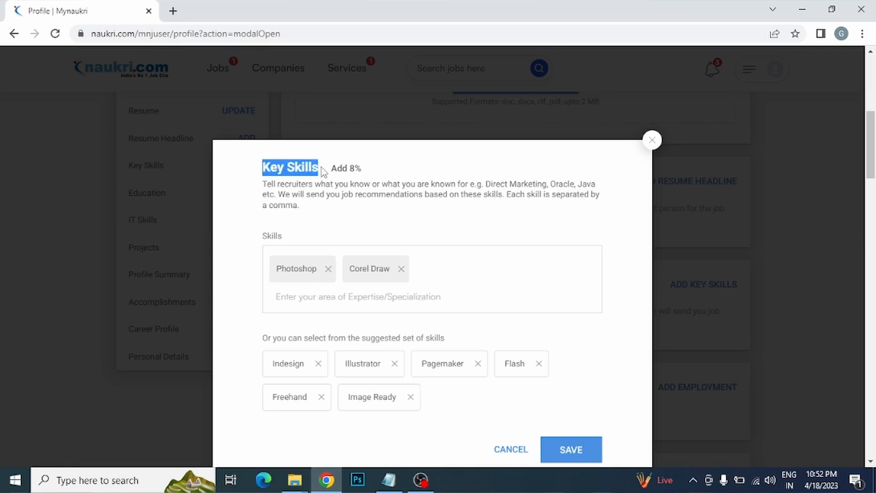
click(599, 287)
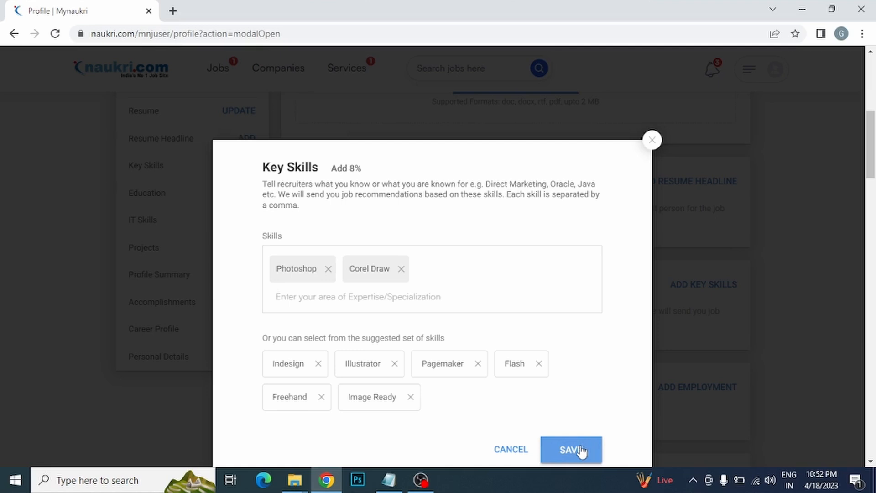
Step: Close the Key Skills dialog and open the Add Employment form
click(652, 142)
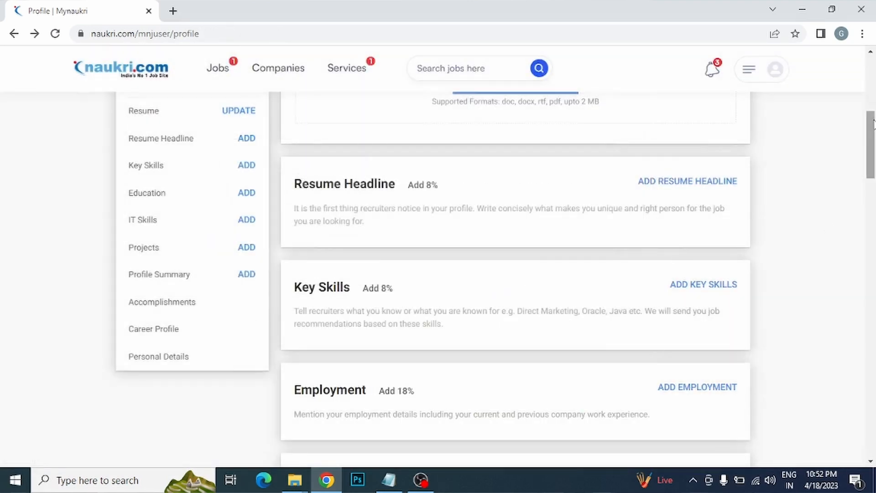
drag(871, 126, 873, 152)
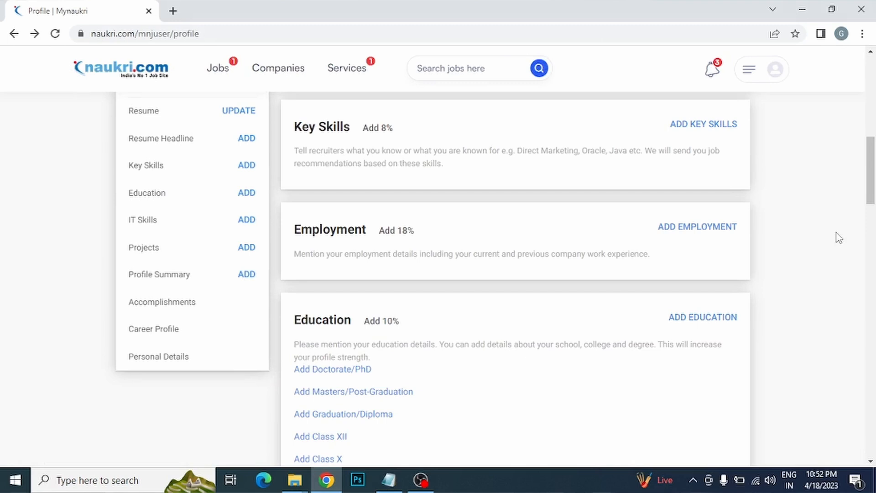
drag(319, 231, 297, 224)
click(361, 227)
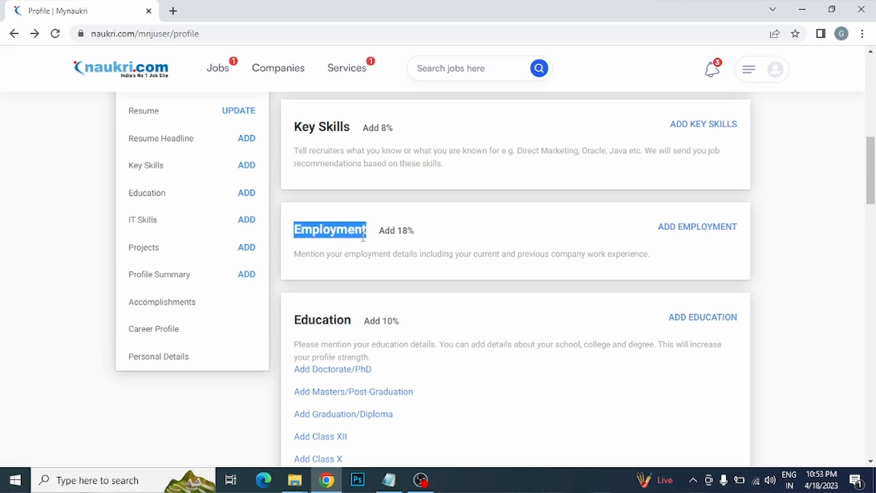
click(507, 233)
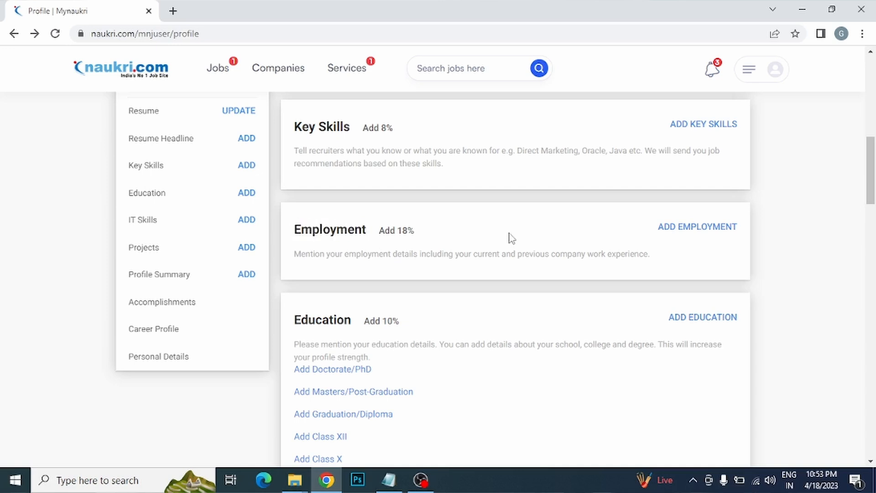
click(707, 230)
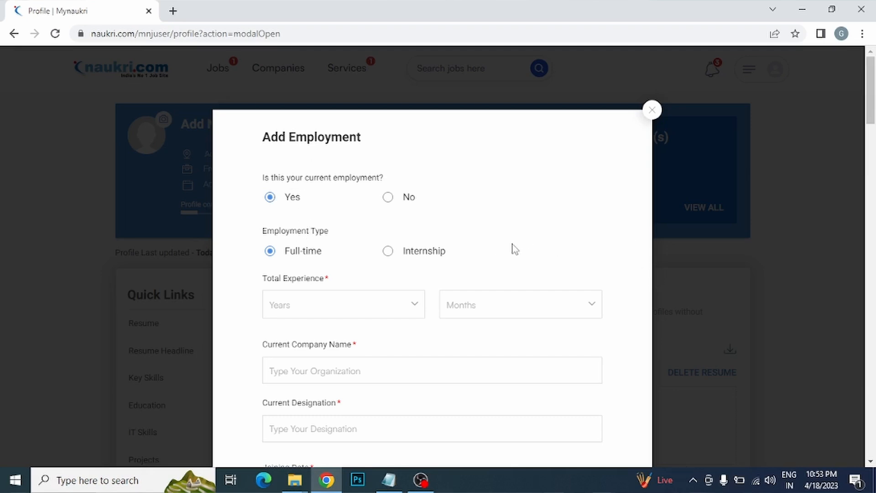
Step: Keep the entry as current employment and choose Internship as the employment type
click(389, 200)
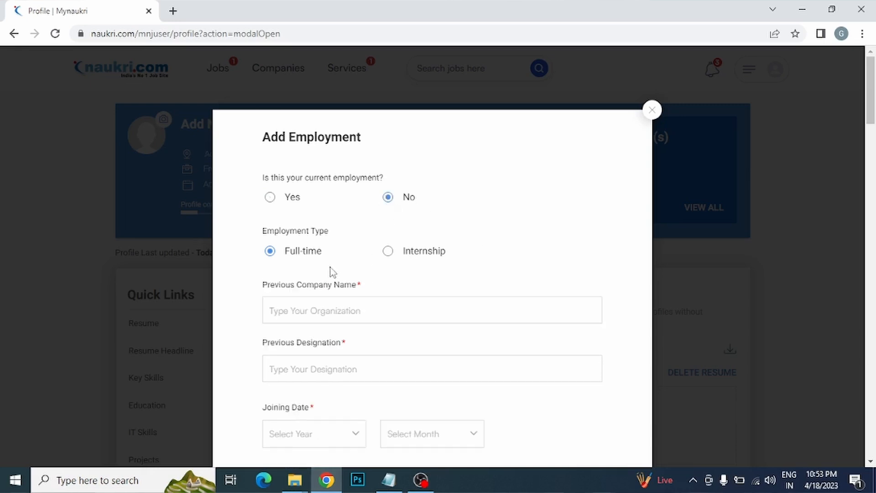
click(270, 199)
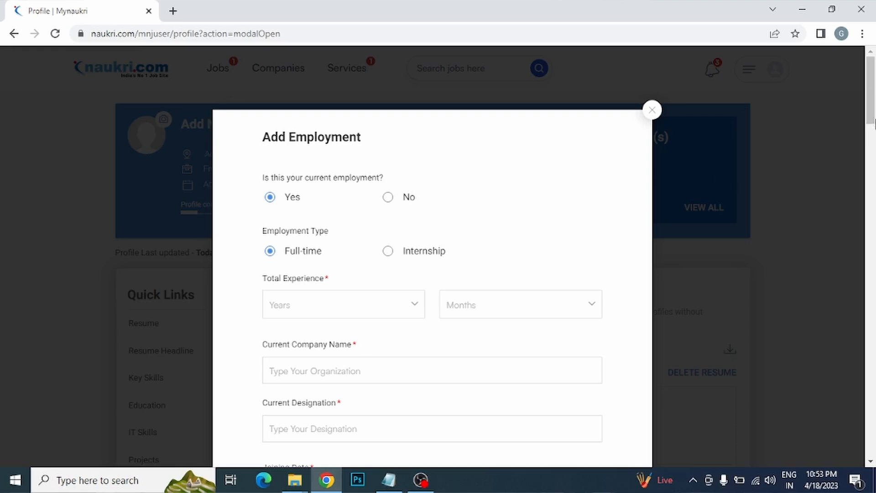
scroll(874, 132, down, 5)
drag(874, 146, 875, 109)
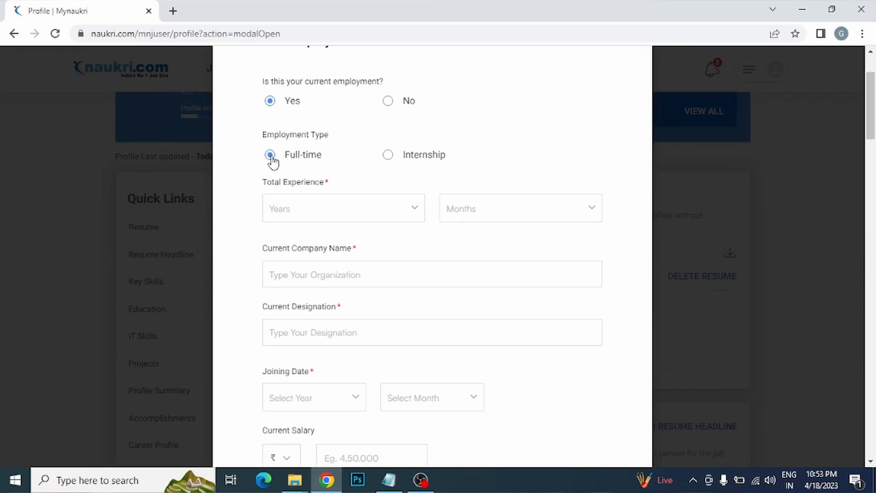
click(388, 155)
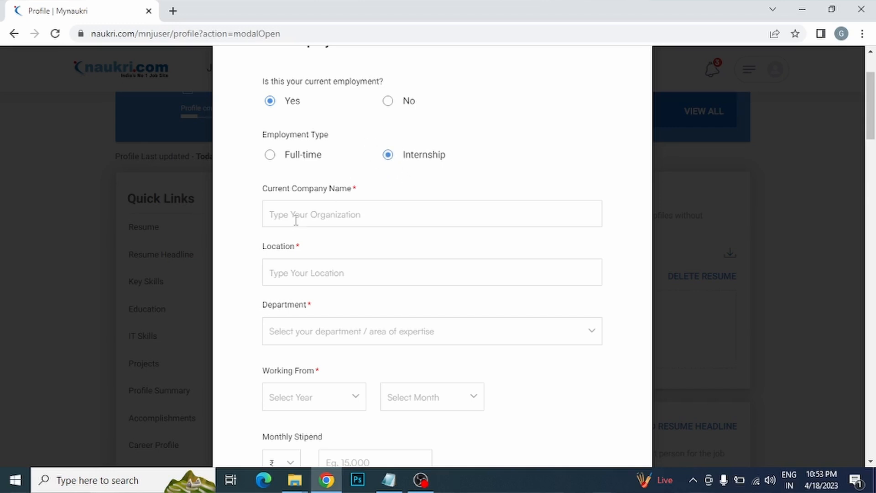
Step: Enter IBM as the current company name from the suggestions
click(338, 219)
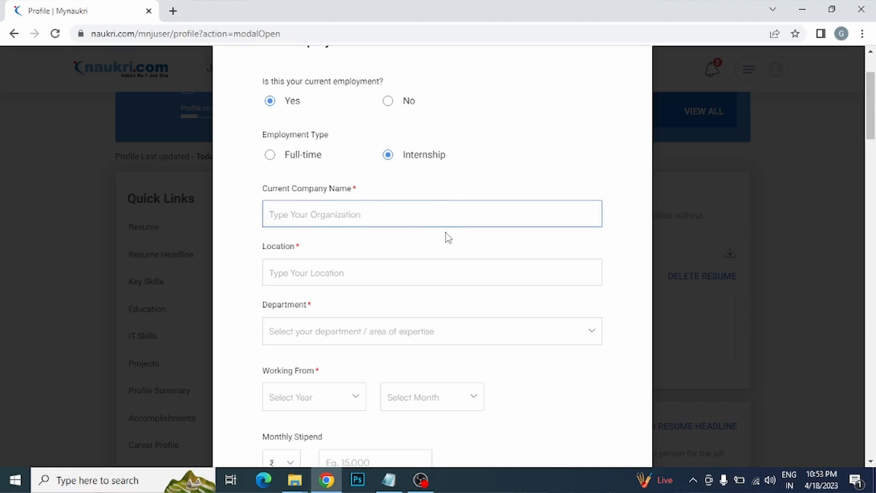
text(IBM)
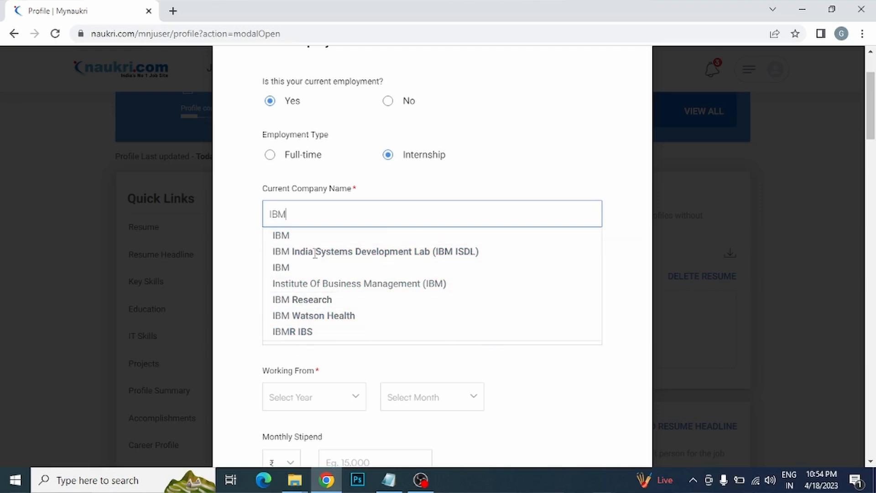
click(233, 241)
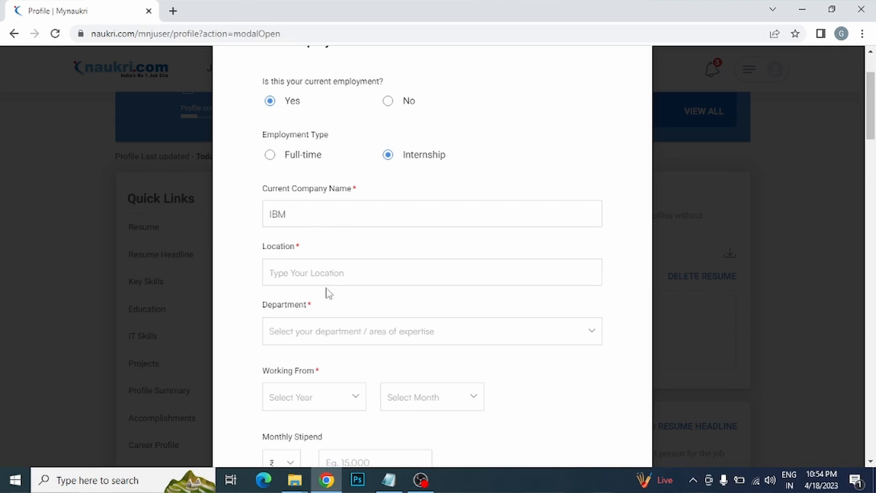
Step: Set the location to Mumbai and the department to Human Resources
click(338, 272)
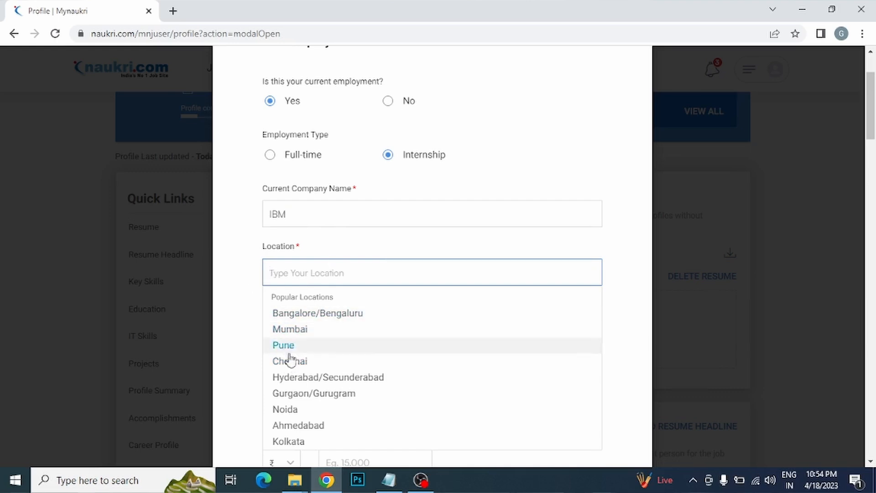
click(303, 336)
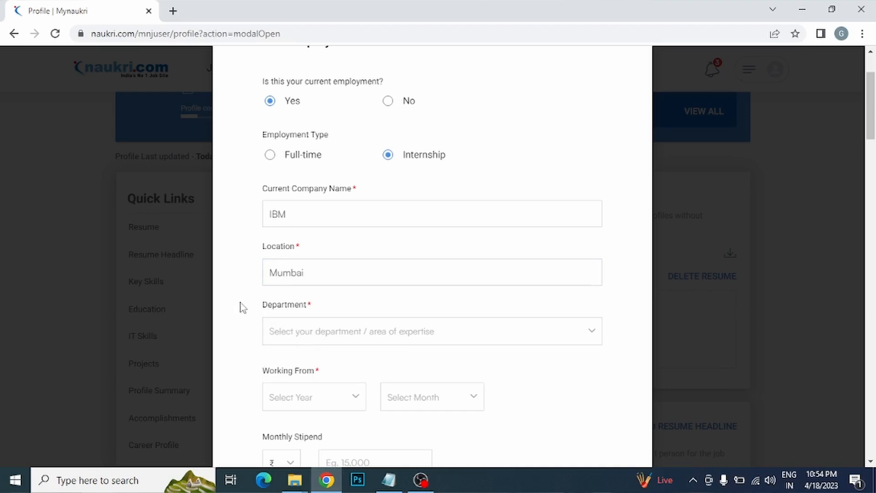
click(511, 345)
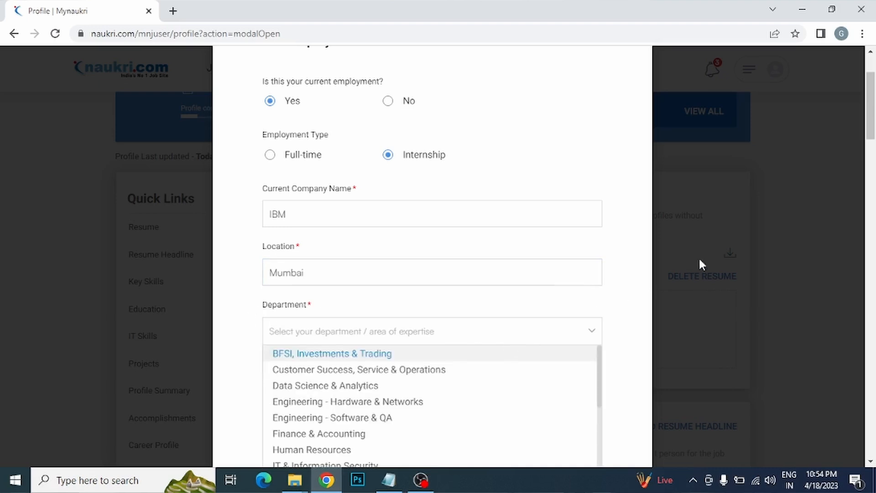
drag(874, 124, 875, 154)
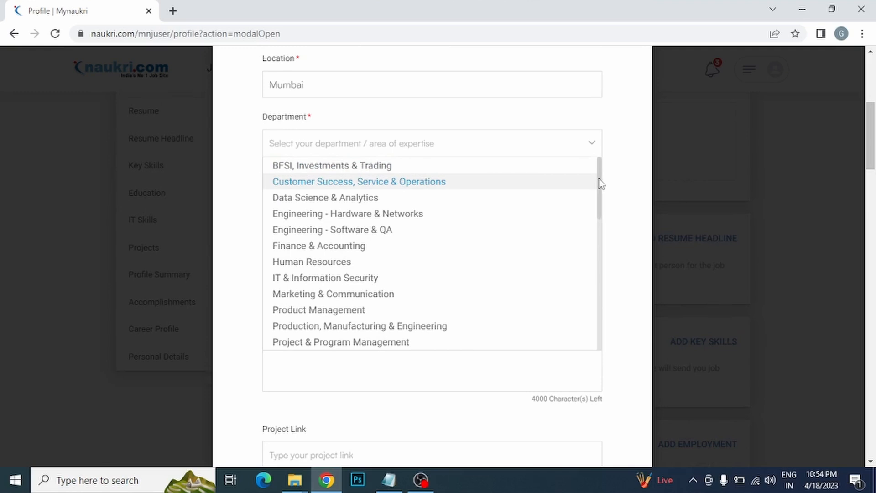
drag(602, 184, 624, 172)
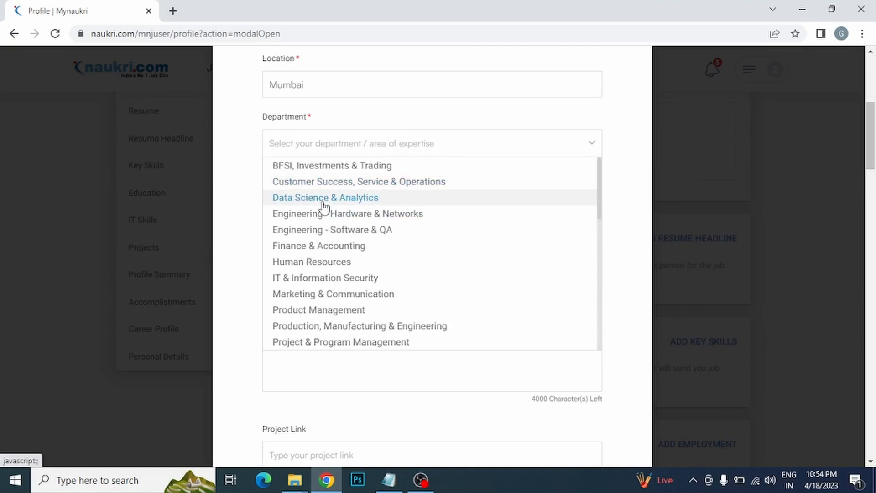
click(332, 264)
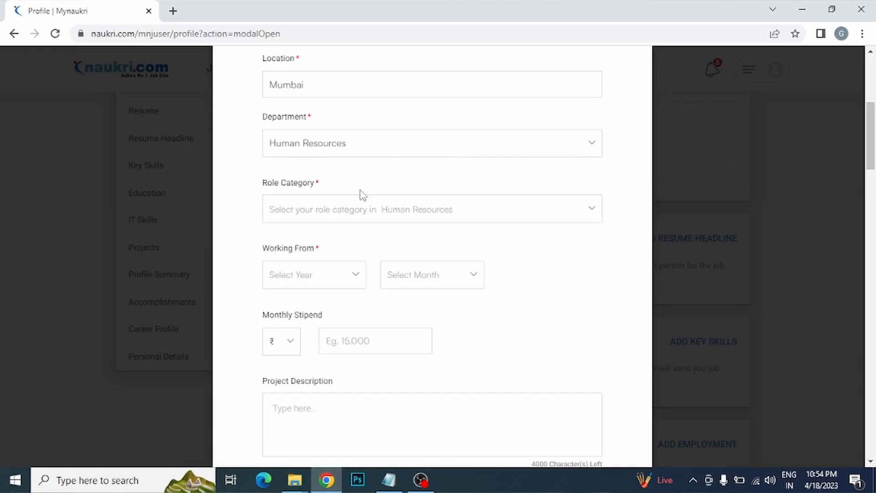
Step: Set both Role Category and Role to Human Resources - Other
click(575, 217)
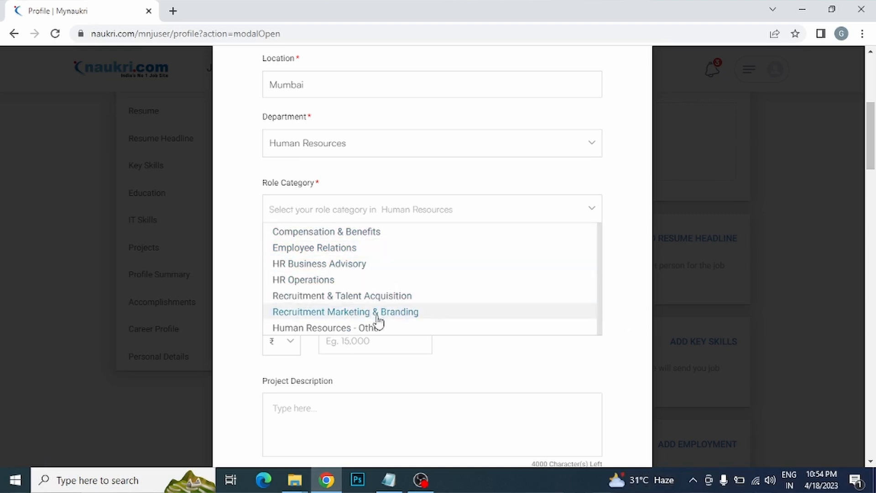
click(312, 328)
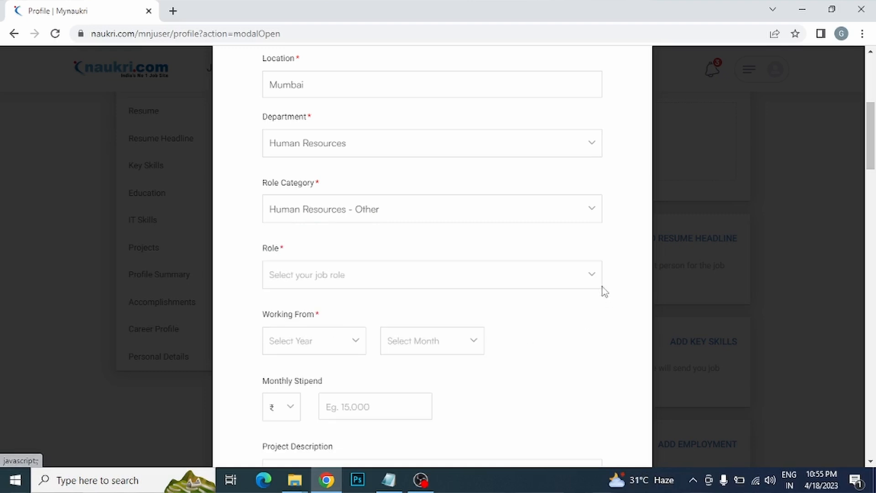
click(586, 280)
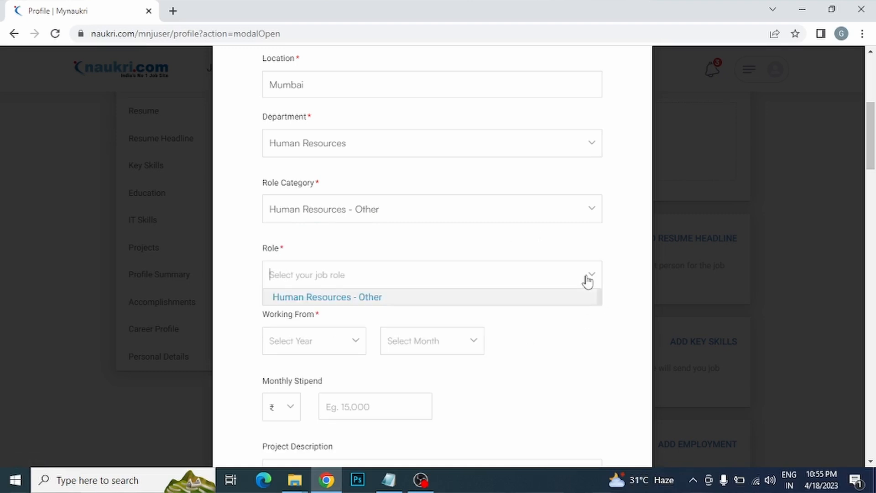
click(327, 299)
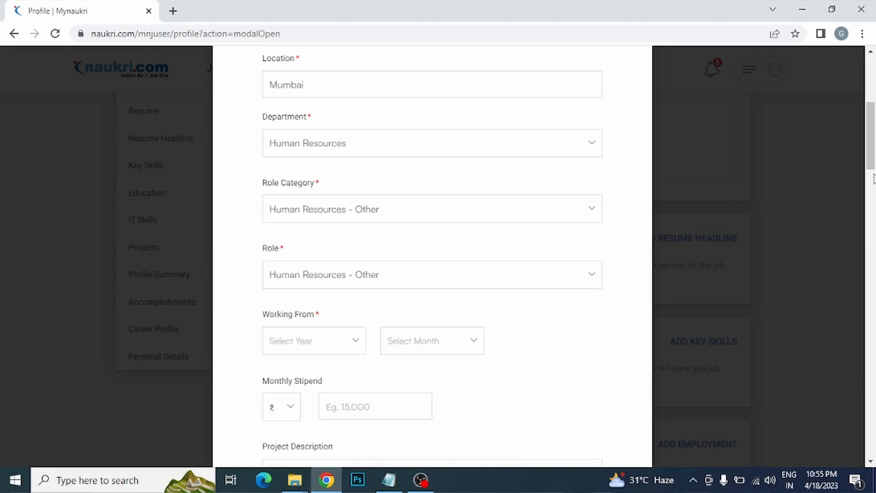
drag(873, 165, 874, 197)
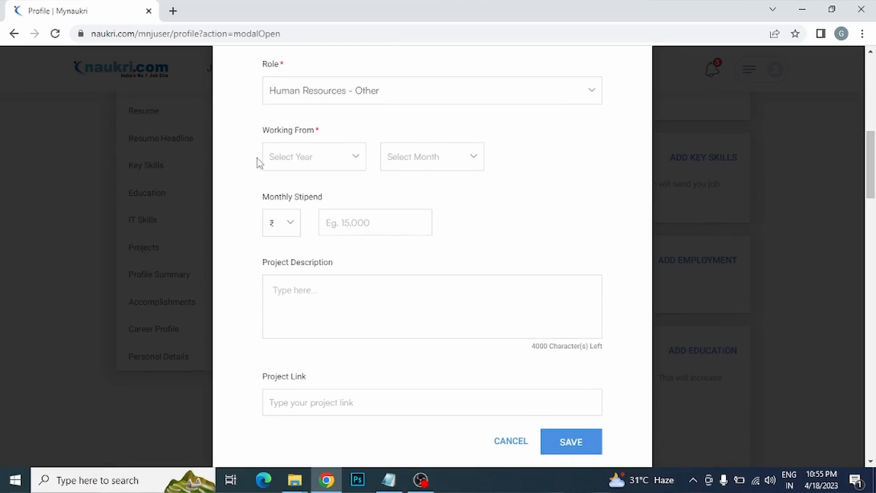
Step: Set the Working From date to Oct 2022
click(322, 157)
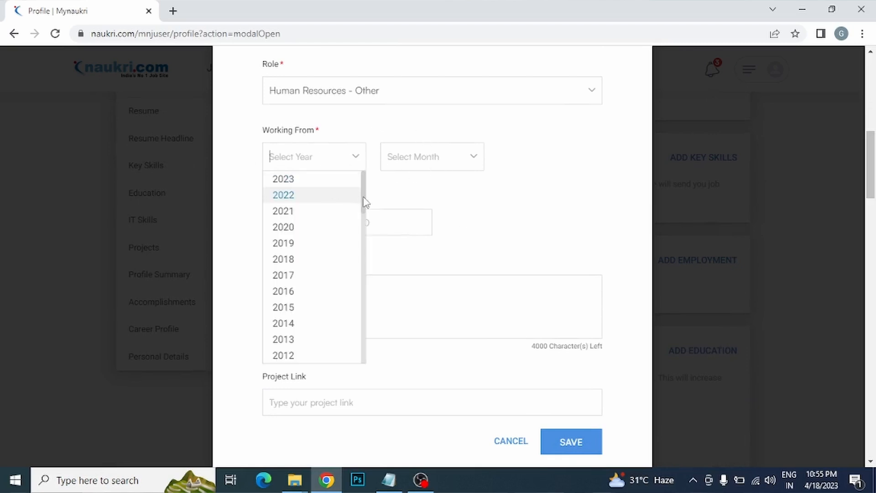
scroll(365, 194, down, 1)
scroll(363, 211, up, 1)
click(288, 197)
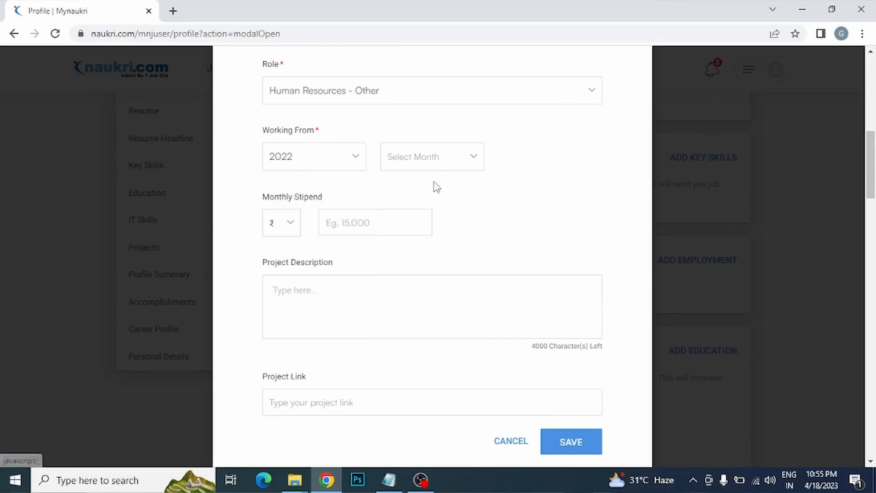
click(470, 164)
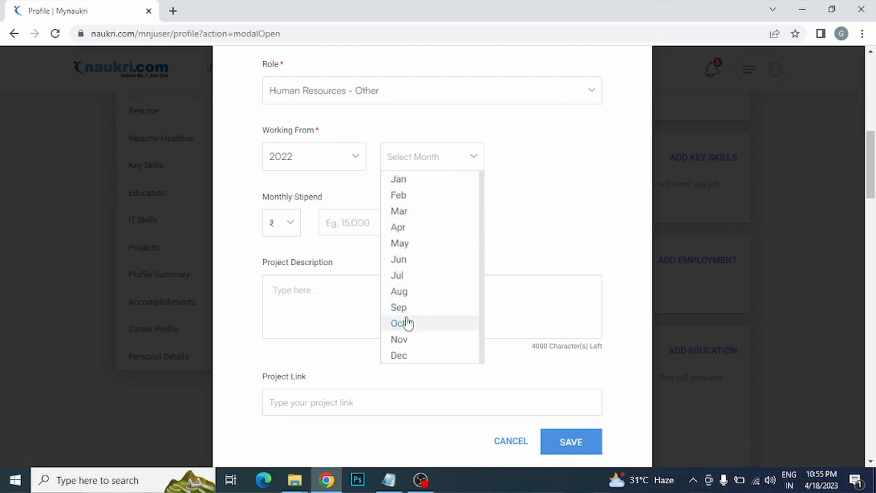
click(412, 331)
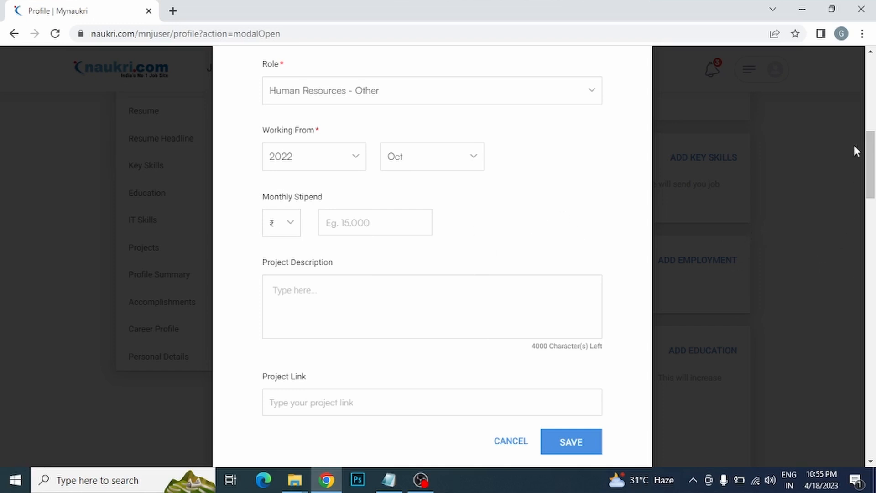
drag(872, 182, 874, 103)
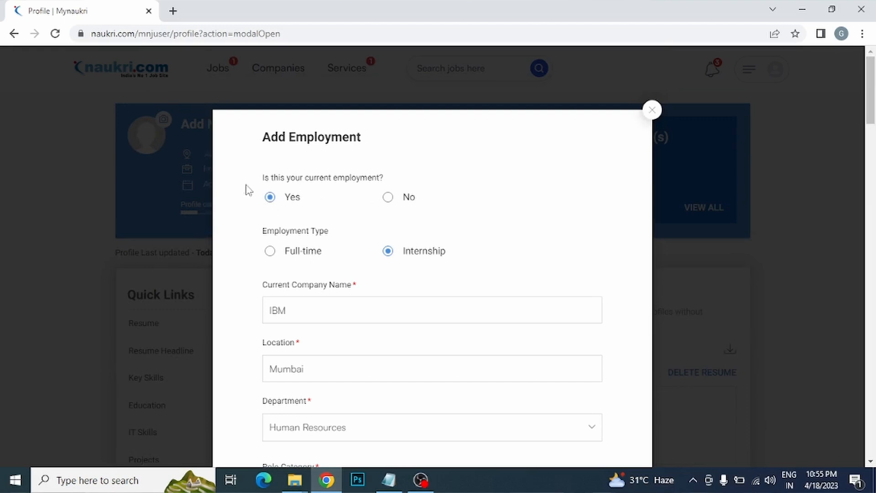
drag(872, 118, 874, 185)
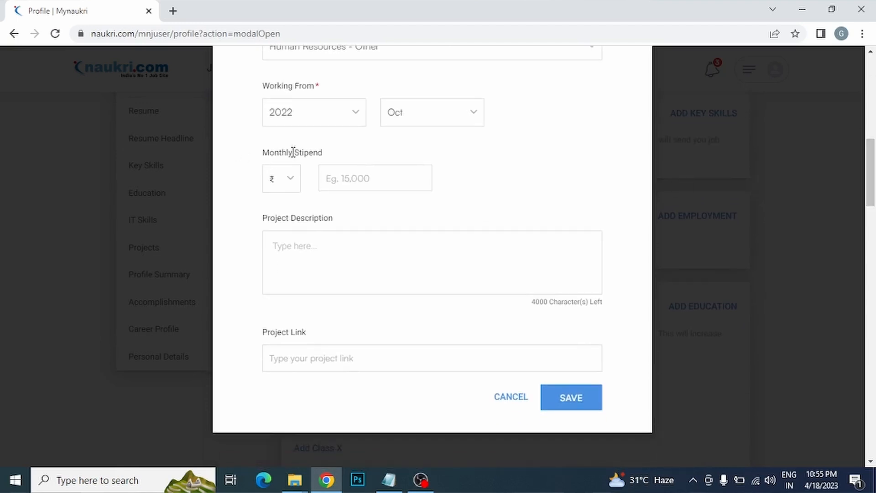
drag(307, 149, 315, 150)
mouse_move(871, 185)
mouse_down()
mouse_move(871, 112)
mouse_move(872, 185)
mouse_up()
Step: Replace the stipend amount with 10,000 and move into the Project Description box
click(361, 184)
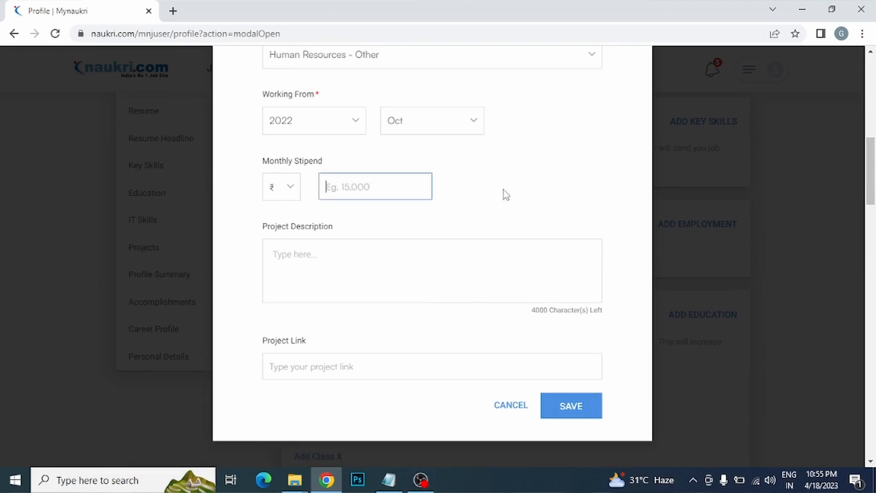
text(0)
click(467, 201)
drag(362, 182, 314, 197)
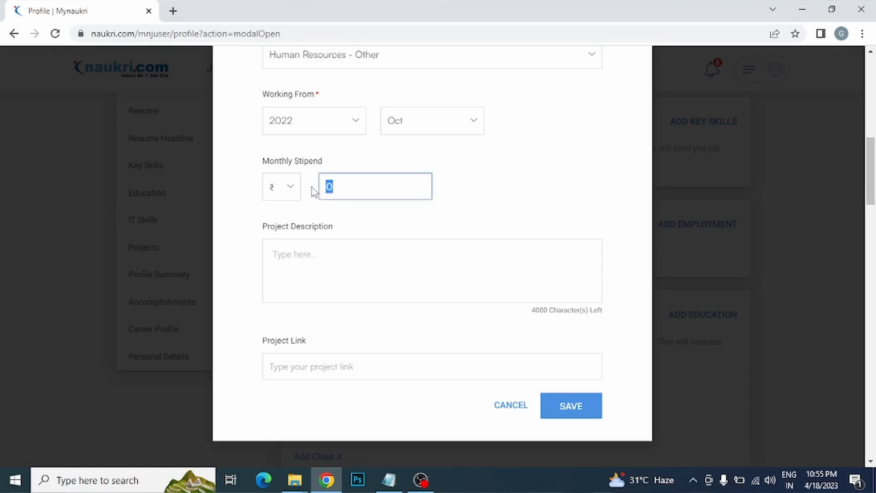
text(10,000)
click(452, 213)
scroll(451, 212, down, 2)
click(365, 189)
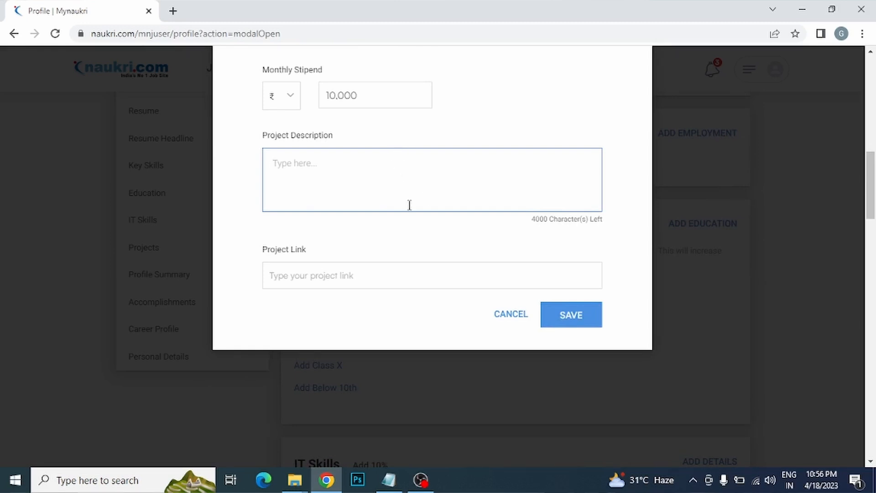
text(- data collection and analysis - )
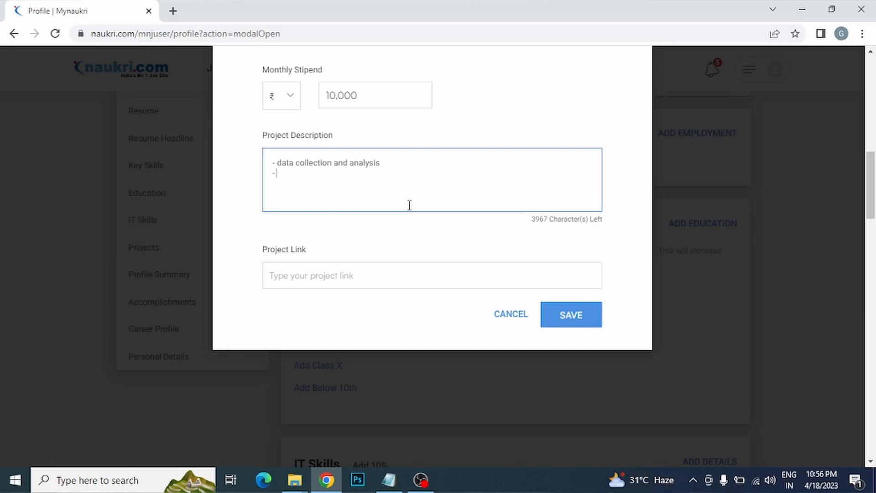
text(creting excel sheets and charts)
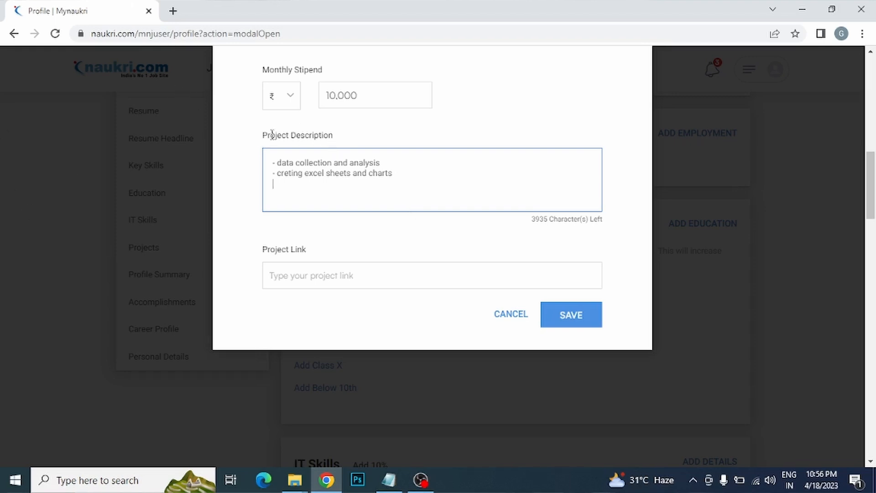
drag(403, 176, 265, 147)
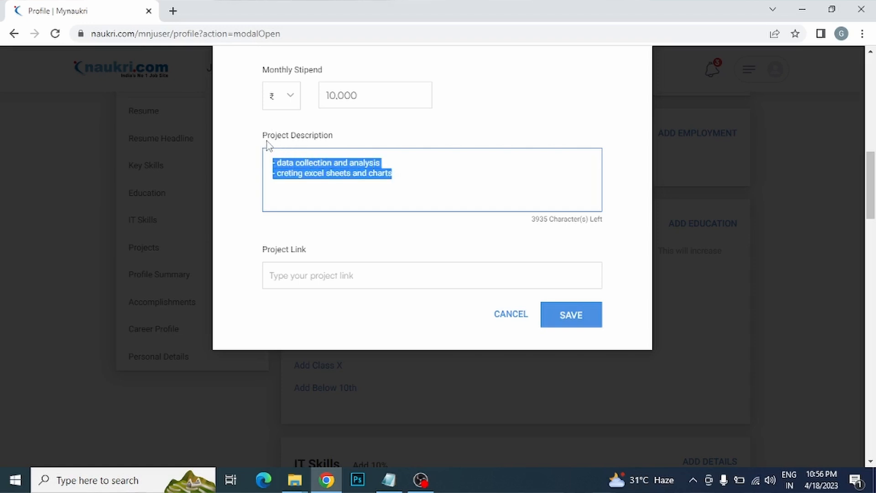
key(BackSpace)
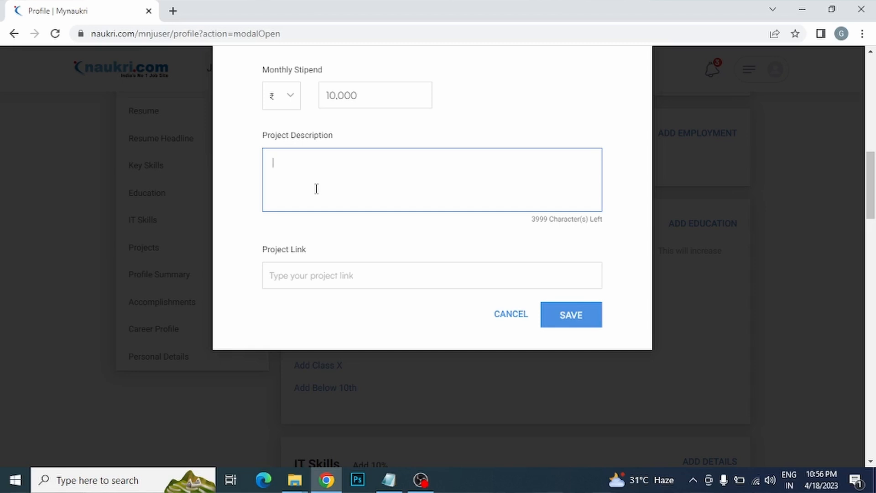
click(382, 250)
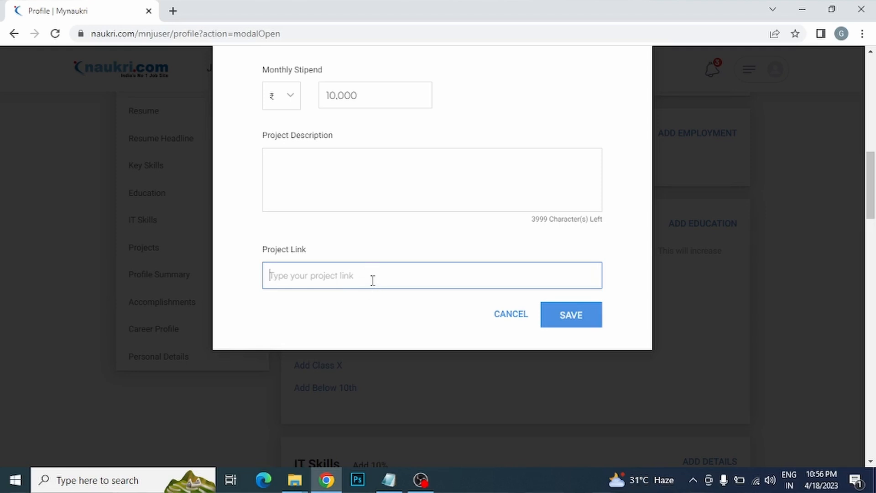
scroll(365, 215, up, 10)
drag(871, 119, 874, 96)
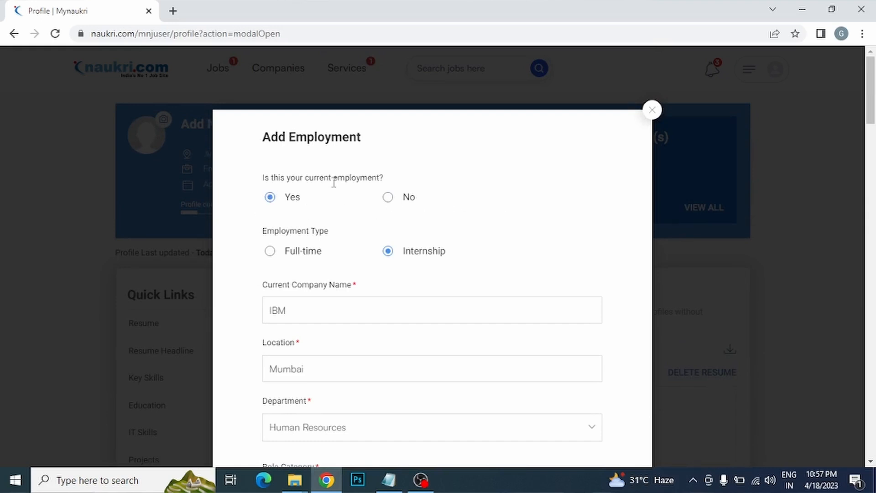
Step: Mark the IBM entry as previous, full-time employment and attempt to save
click(388, 198)
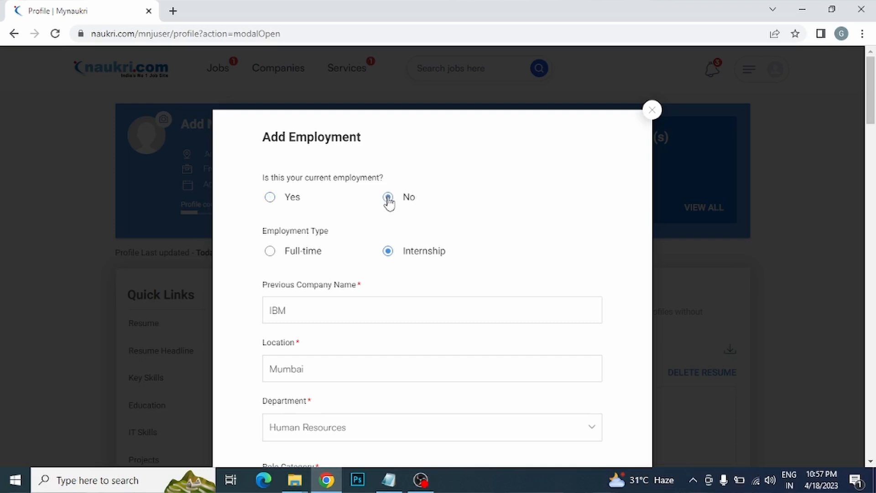
click(272, 252)
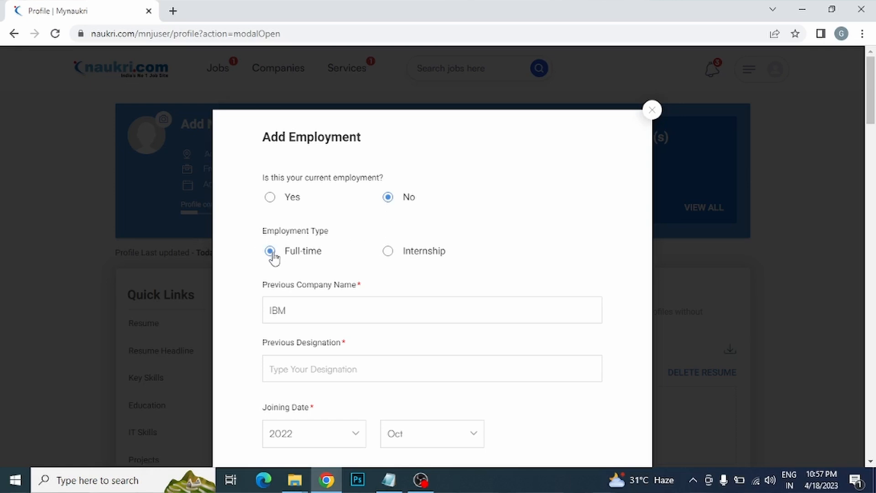
drag(874, 113, 875, 159)
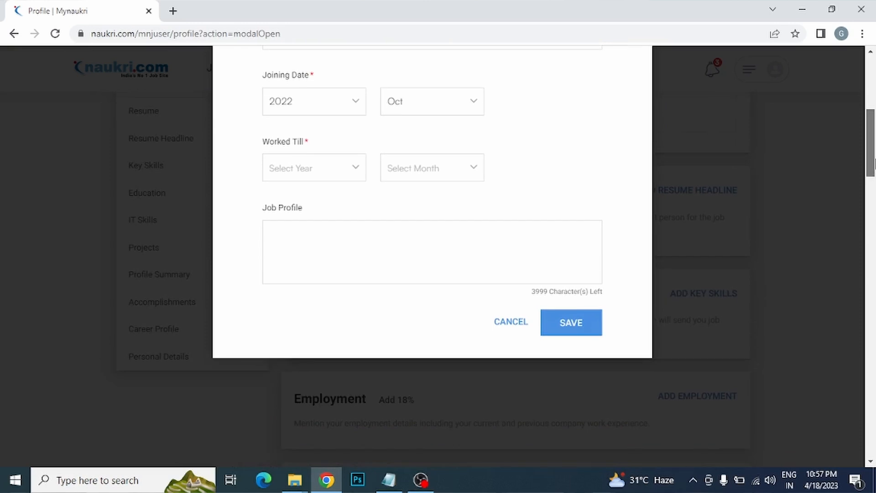
click(579, 325)
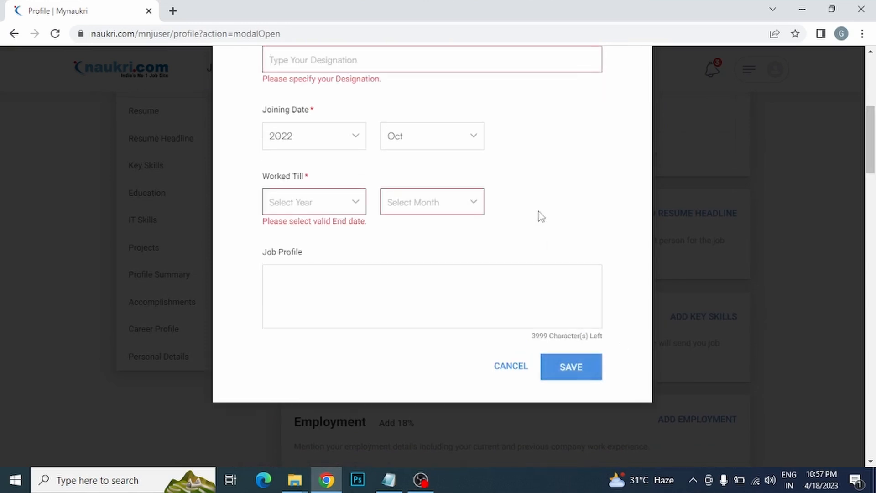
drag(874, 167, 875, 137)
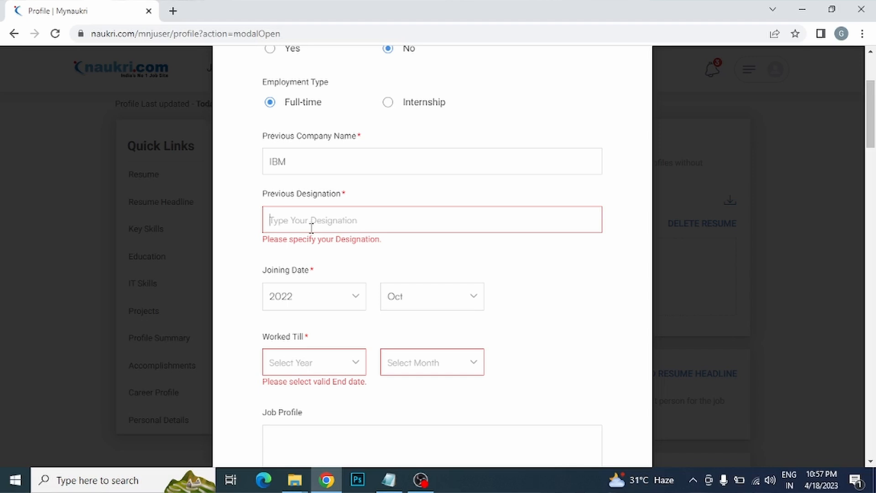
Step: Set the previous designation to Business Development Manager
text(business)
key(ctrl+a)
key(BackSpace)
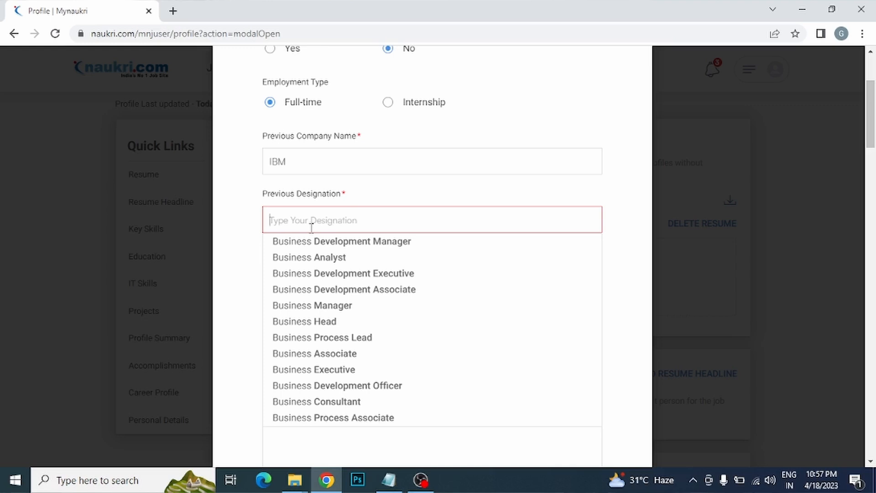
click(377, 245)
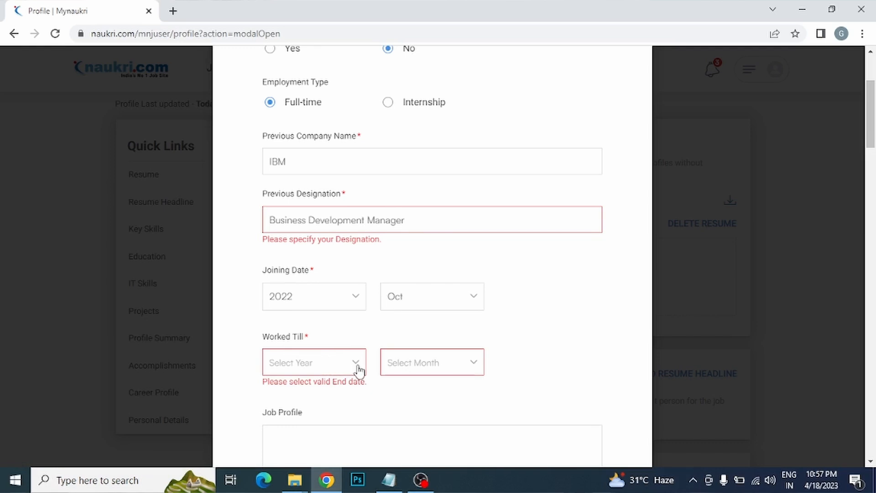
Step: Change the joining year to 2021
drag(872, 121, 873, 133)
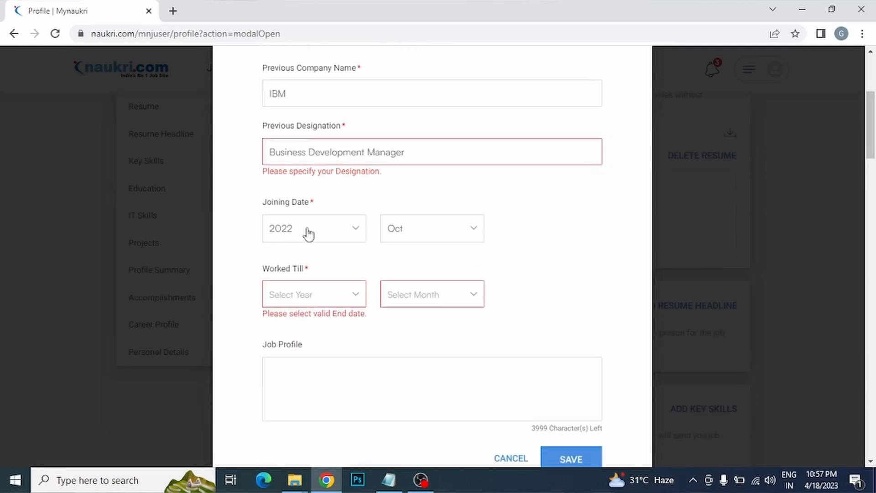
click(294, 237)
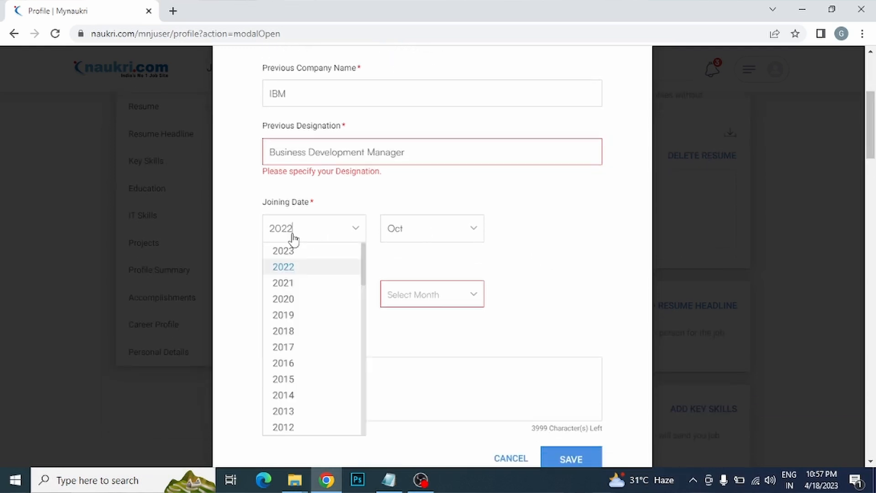
click(301, 287)
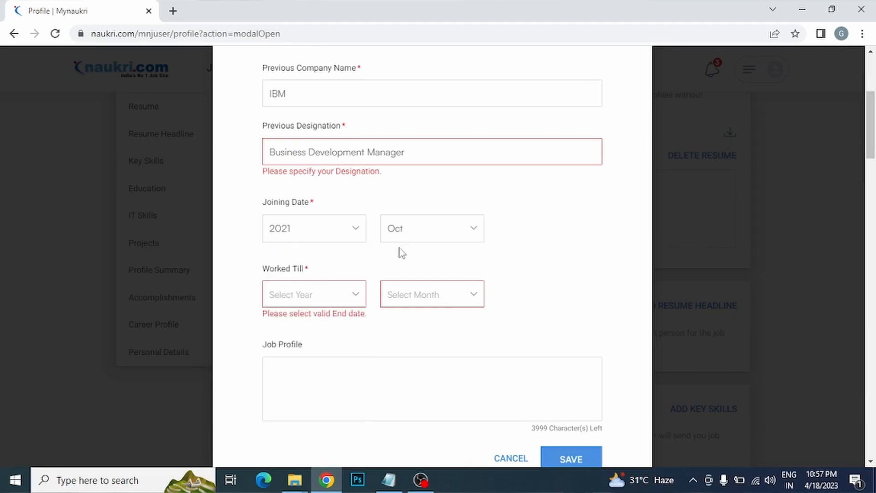
Step: Set the Worked Till date to Dec 2022
click(353, 300)
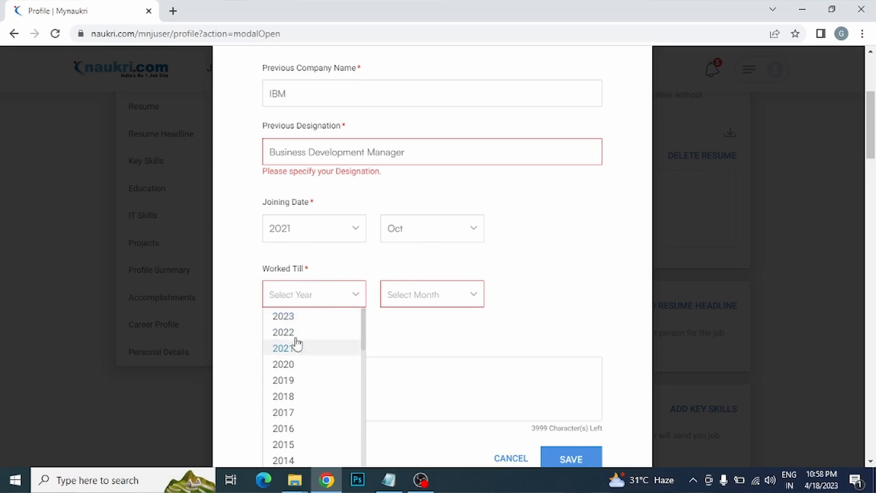
click(310, 331)
click(443, 294)
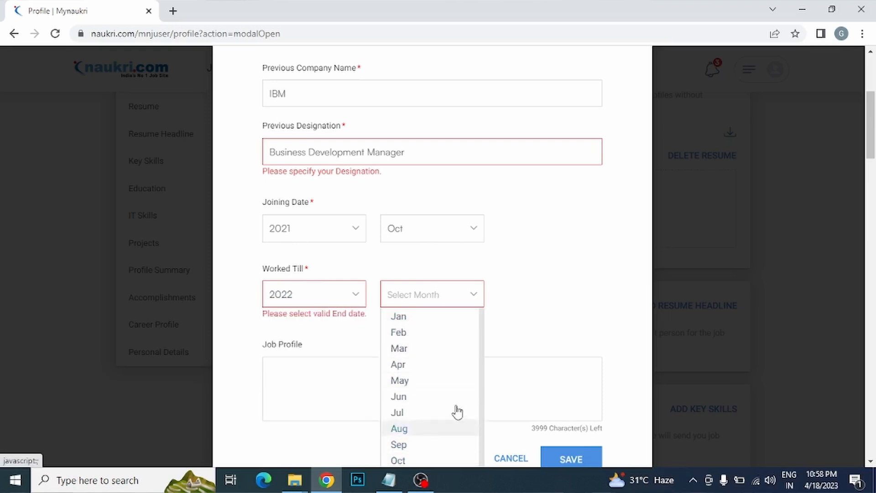
scroll(858, 137, down, 2)
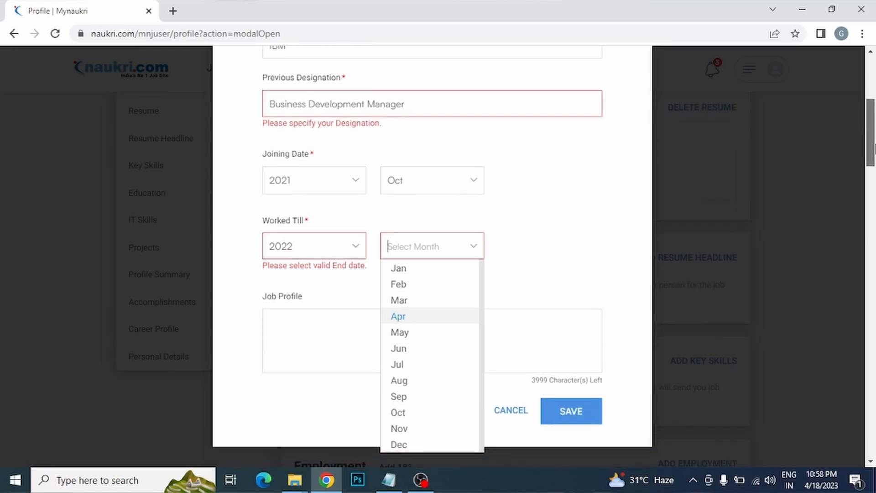
mouse_move(400, 427)
mouse_down()
mouse_move(509, 256)
mouse_move(397, 427)
mouse_up()
click(397, 428)
scroll(398, 421, up, 6)
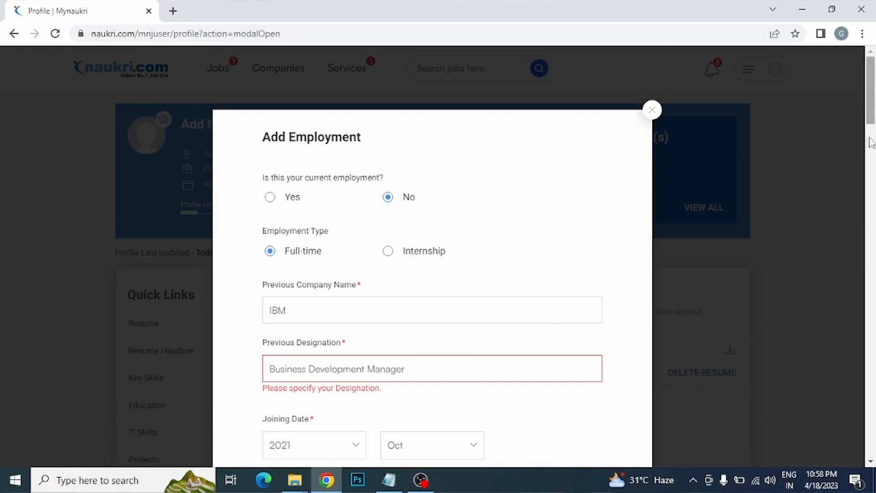
drag(868, 115, 868, 169)
scroll(551, 322, down, 20)
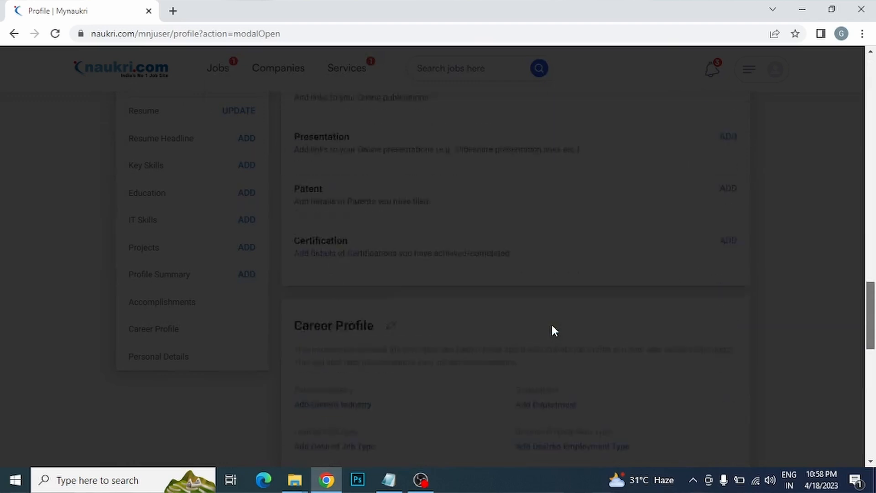
scroll(761, 320, up, 15)
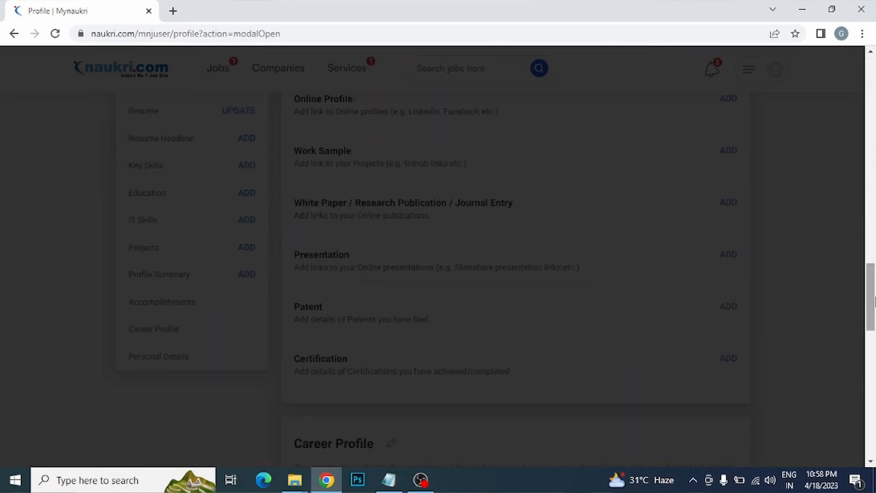
drag(872, 298, 834, 138)
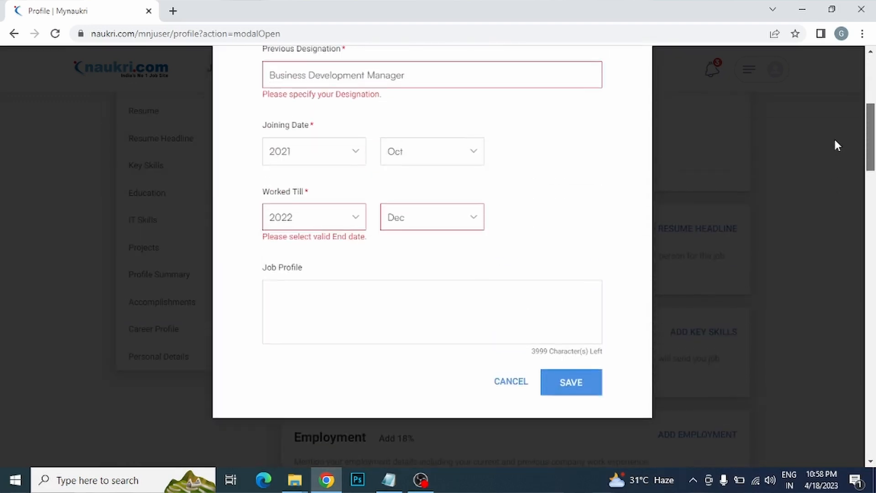
click(344, 296)
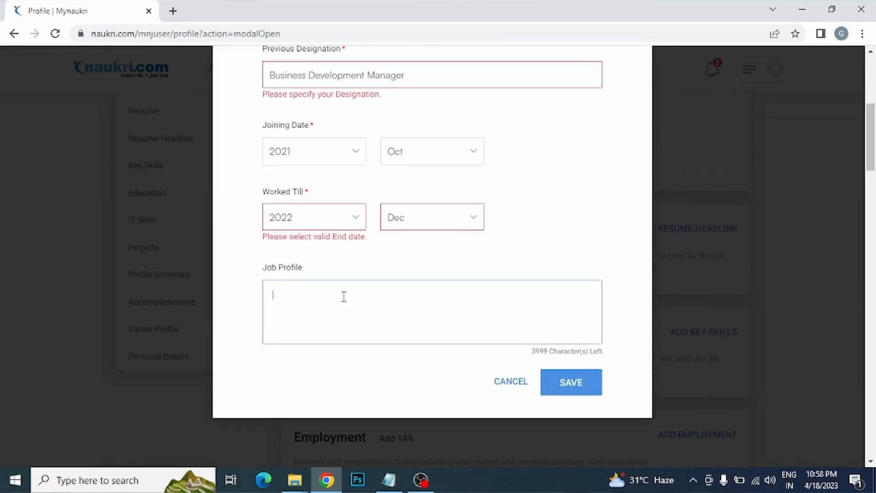
Step: Save the IBM employment entry and scroll down to the Education section
click(565, 386)
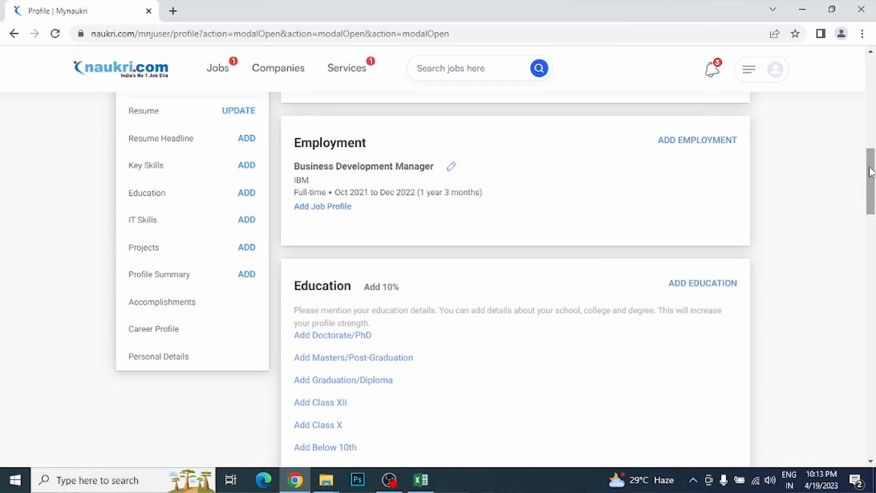
drag(872, 174, 872, 194)
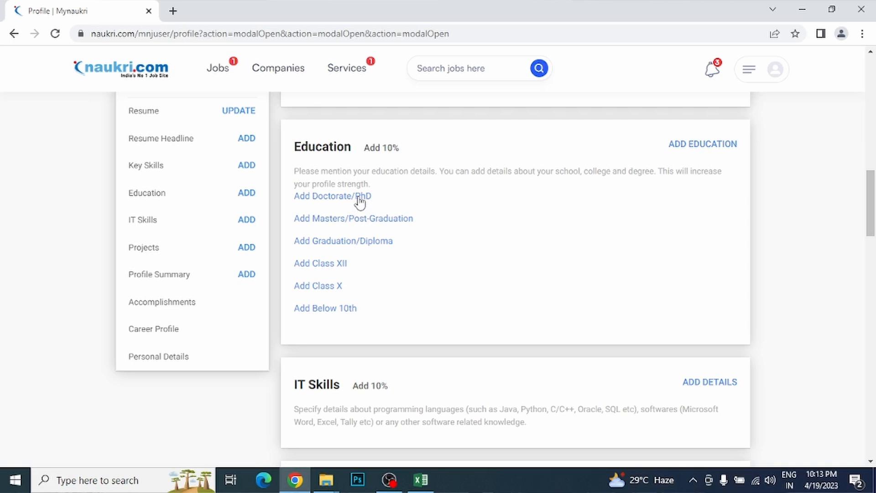
click(335, 197)
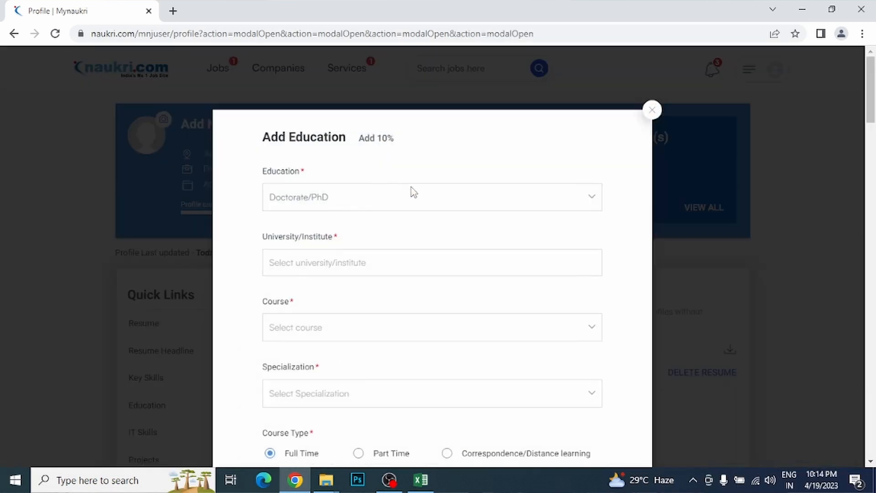
mouse_move(872, 91)
mouse_down()
mouse_move(872, 119)
mouse_move(873, 103)
mouse_up()
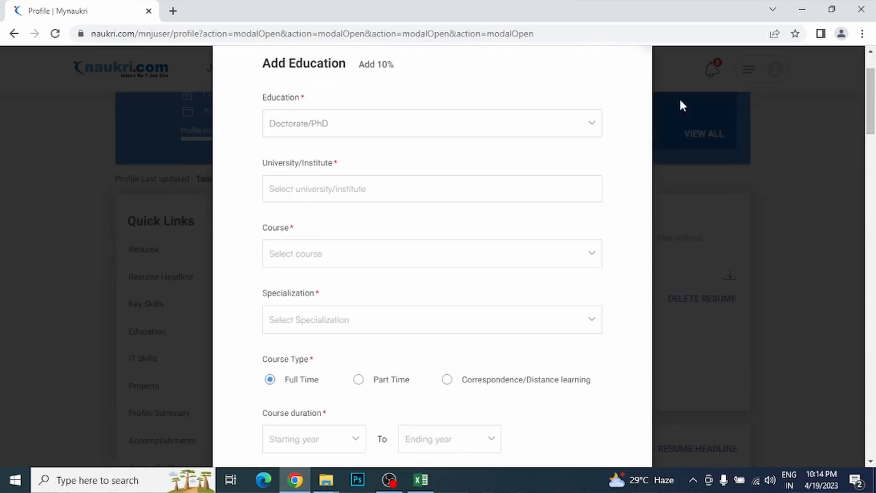
click(317, 189)
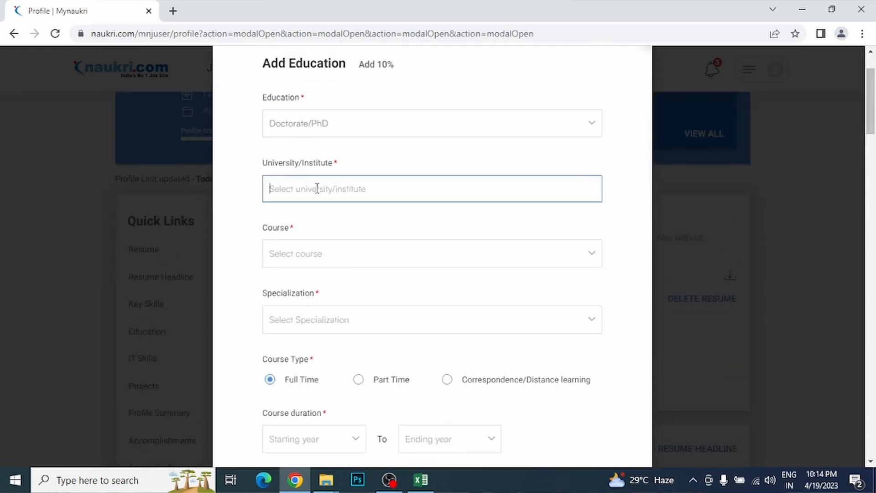
click(401, 254)
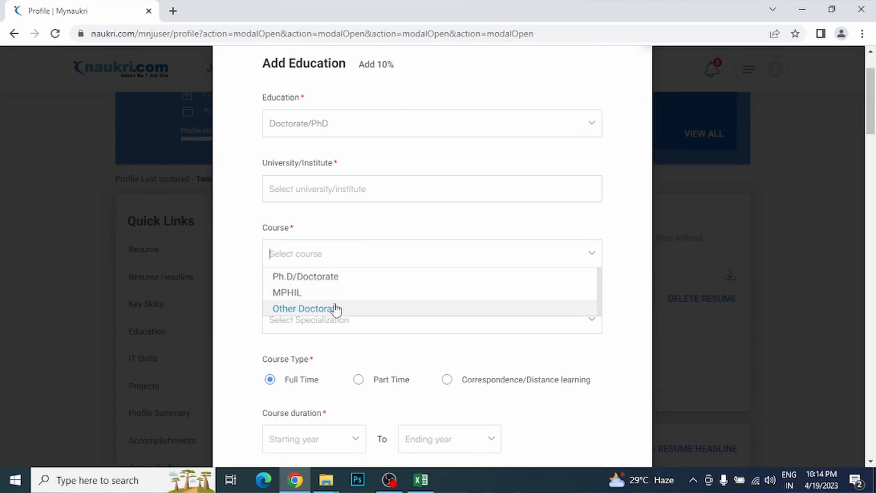
click(242, 283)
click(336, 321)
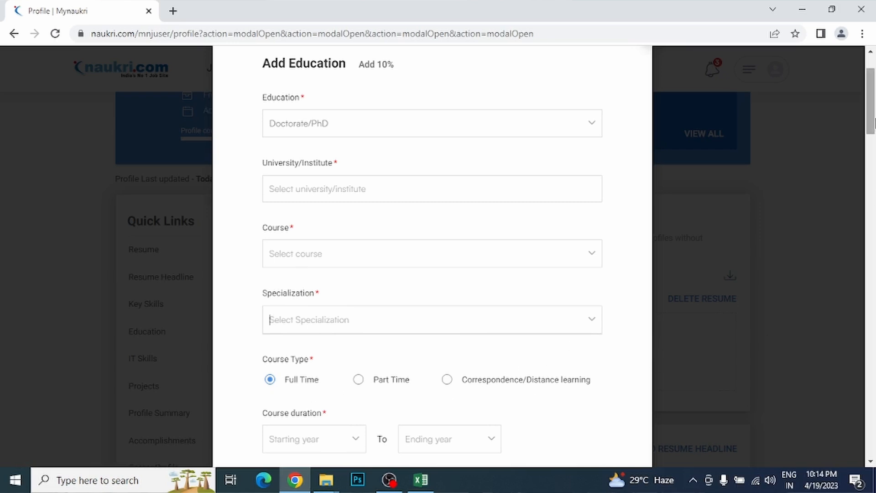
scroll(543, 172, down, 5)
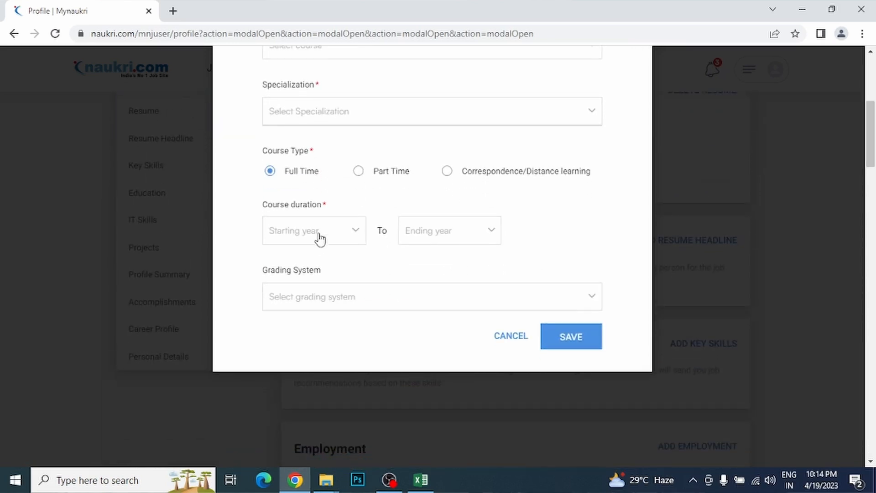
click(409, 307)
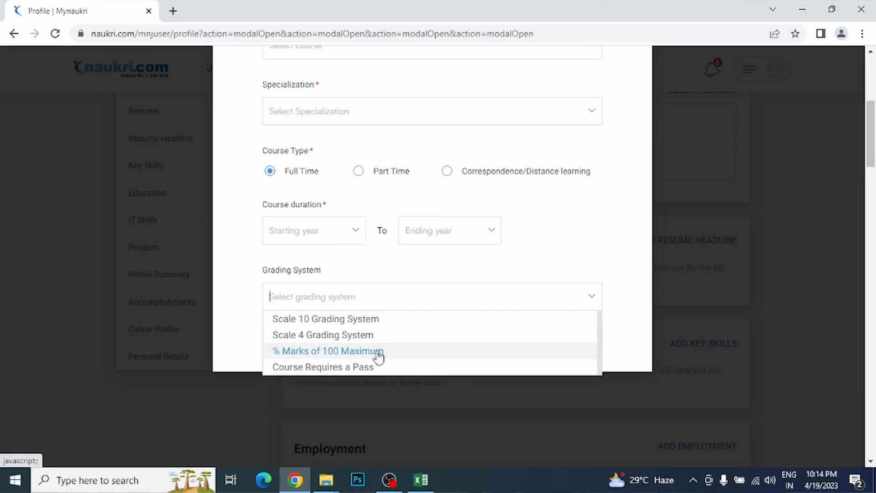
click(631, 313)
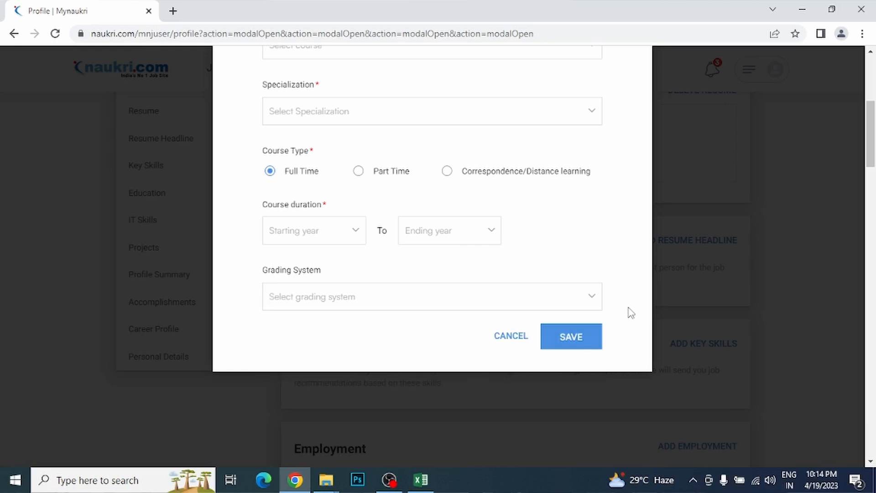
click(503, 342)
drag(870, 134, 874, 212)
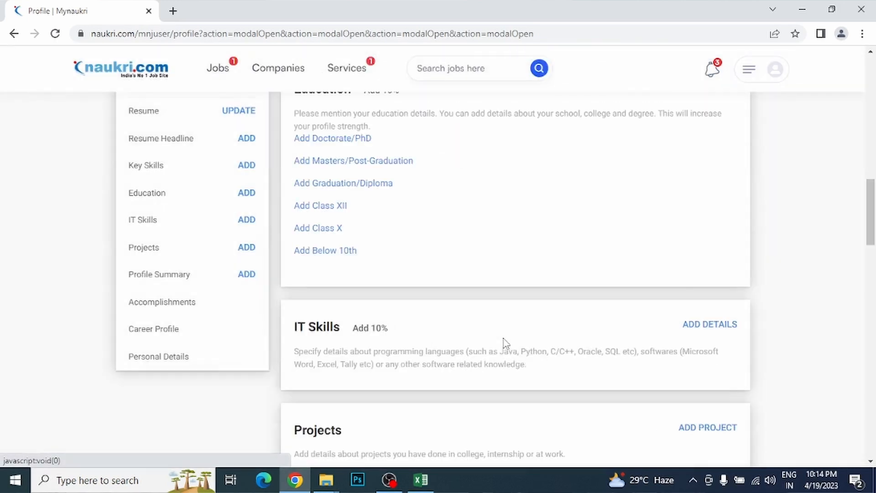
click(332, 165)
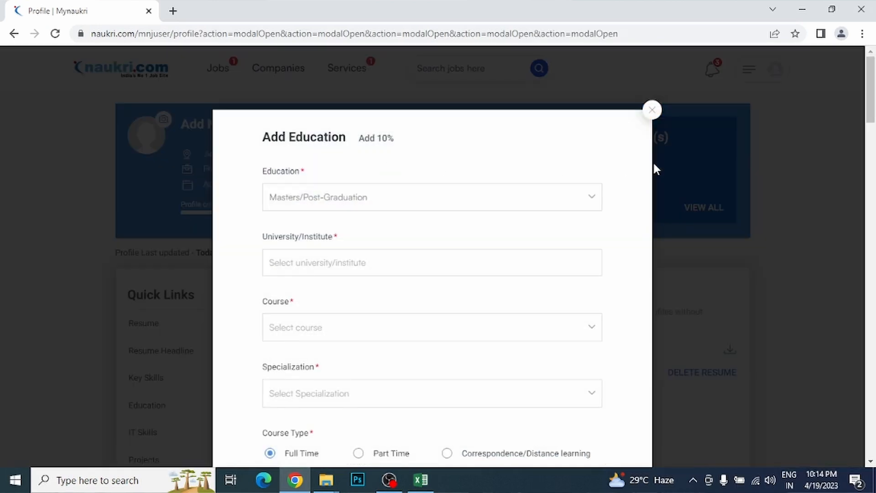
scroll(871, 105, down, 1)
scroll(870, 105, down, 4)
scroll(871, 105, up, 4)
scroll(872, 105, down, 3)
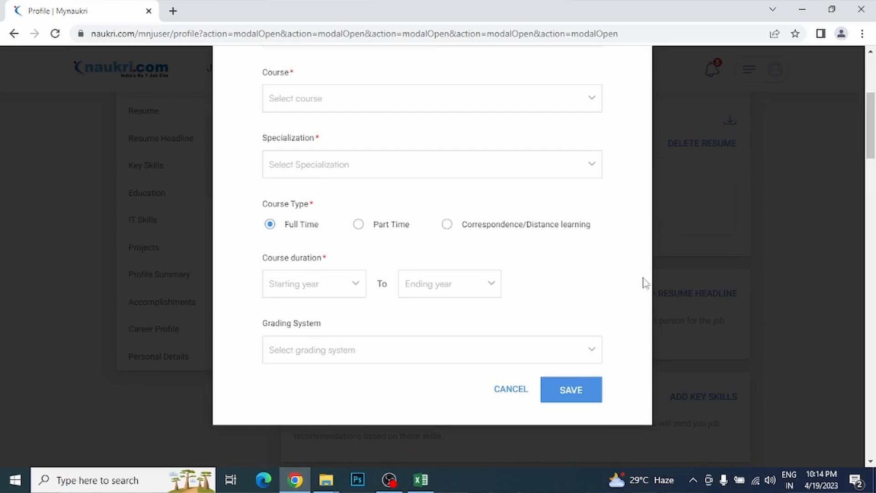
click(512, 389)
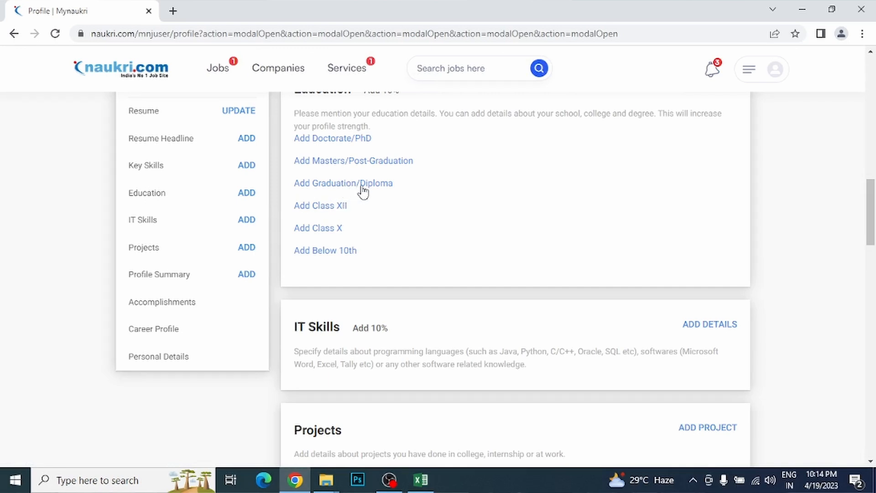
Step: Start a Graduation/Diploma entry and choose BHMCT as the course
click(362, 184)
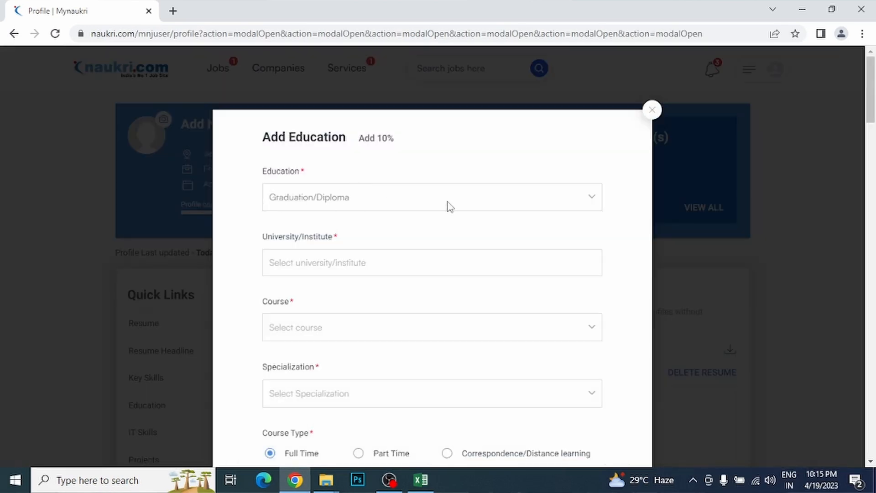
click(385, 261)
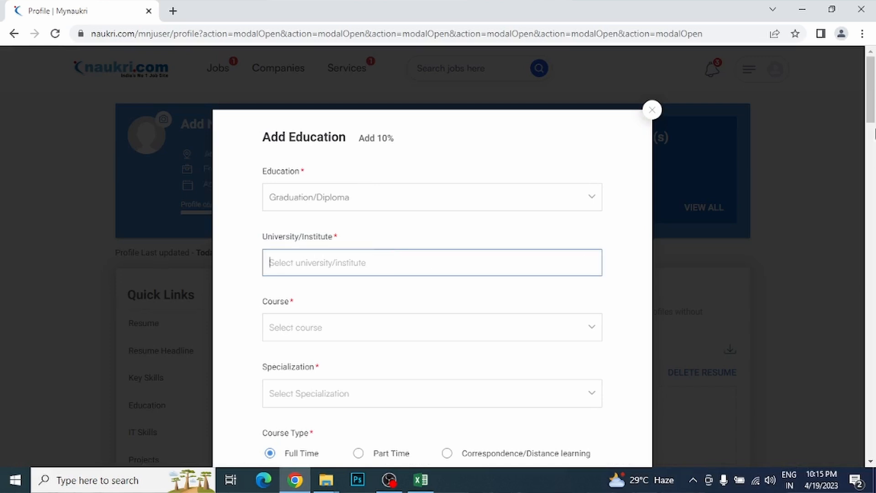
drag(873, 98, 873, 117)
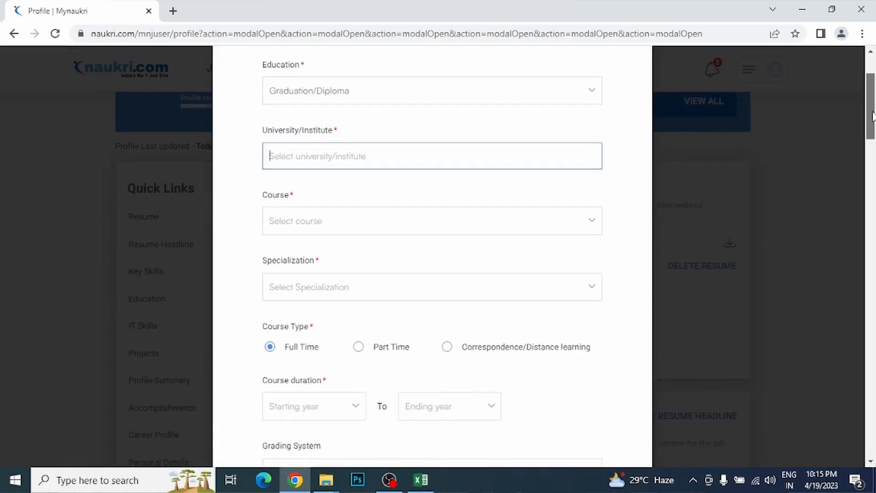
click(498, 219)
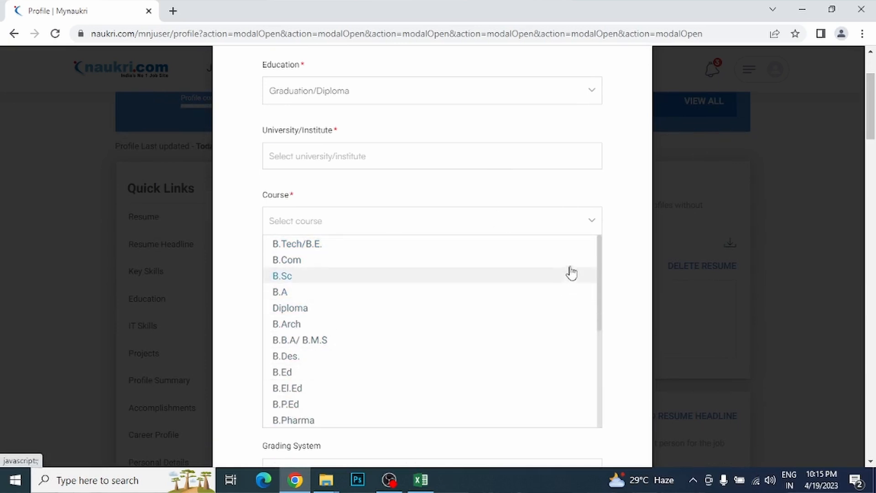
drag(600, 290, 587, 376)
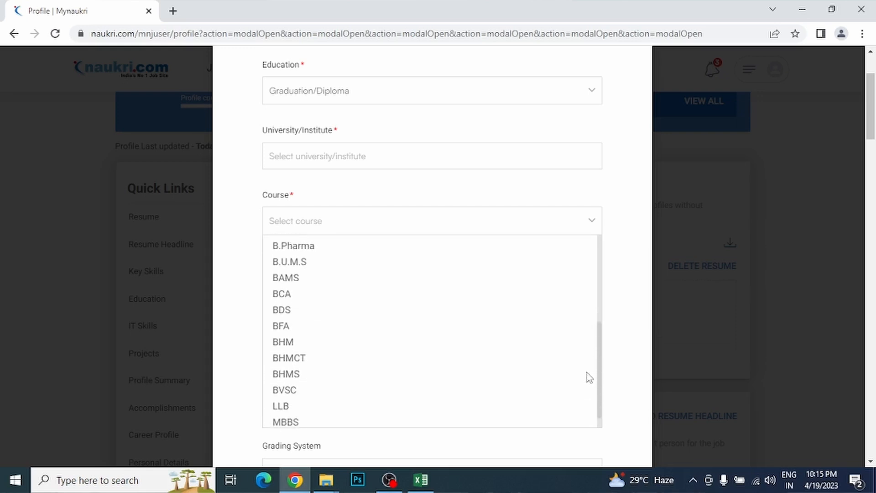
click(305, 358)
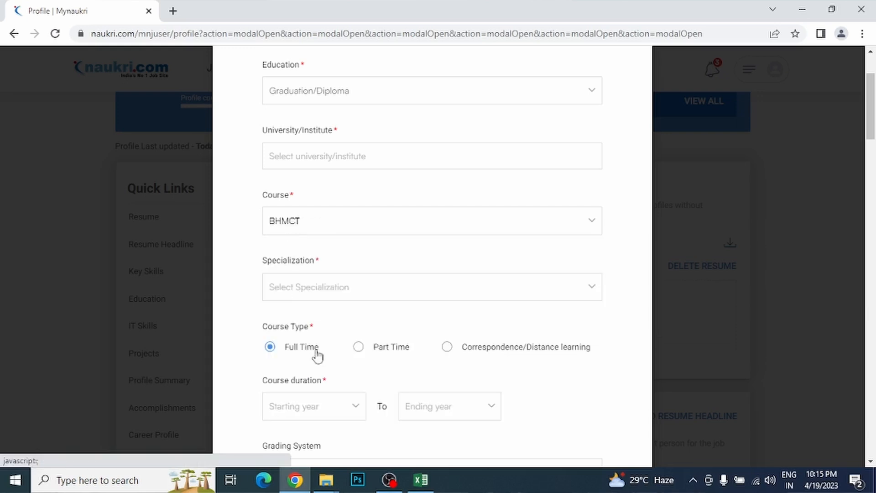
Step: Pick Hotel Management, then switch to Other Specialization, leaving the custom field empty
click(517, 296)
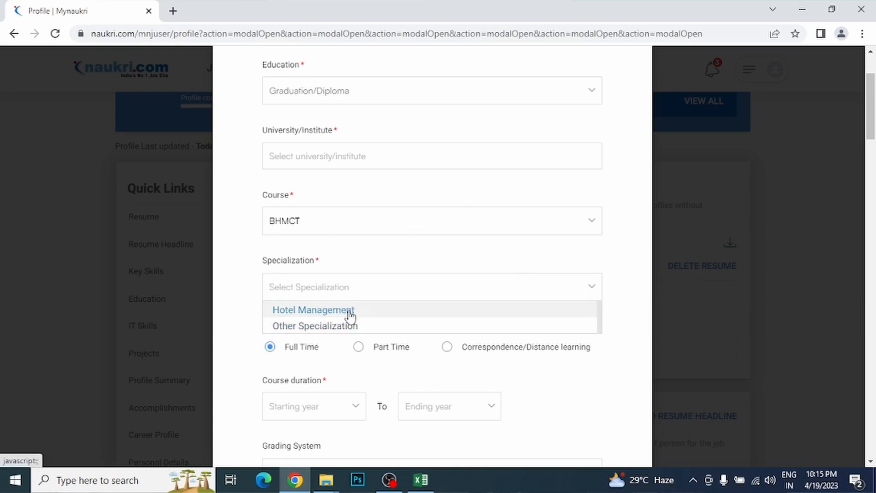
click(307, 315)
click(349, 291)
click(341, 326)
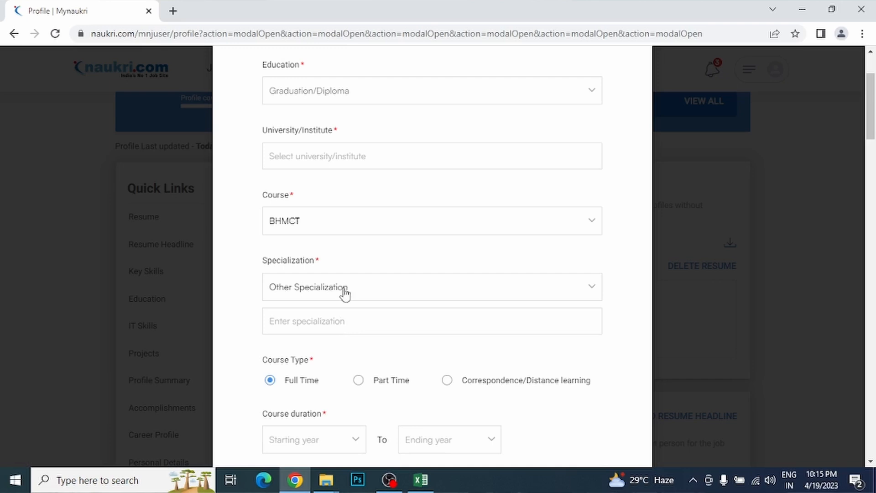
click(344, 322)
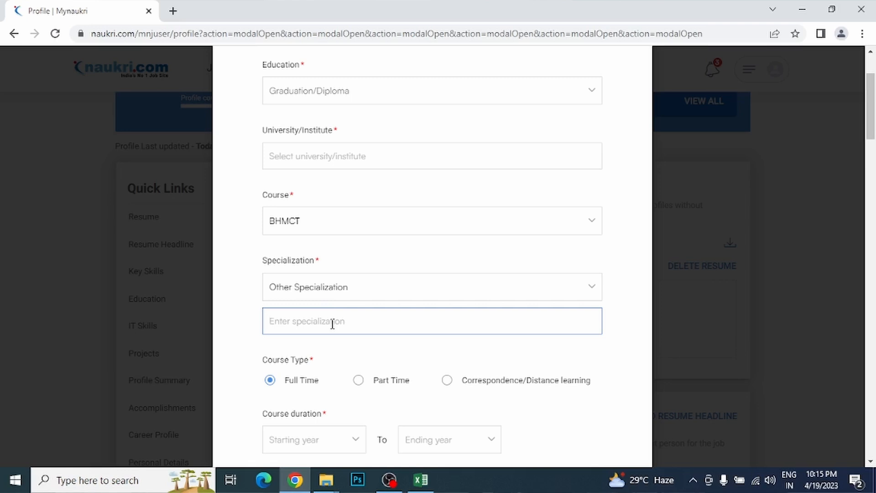
text(k)
key(BackSpace)
key(BackSpace)
key(BackSpace)
key(BackSpace)
key(BackSpace)
key(BackSpace)
scroll(451, 187, down, 6)
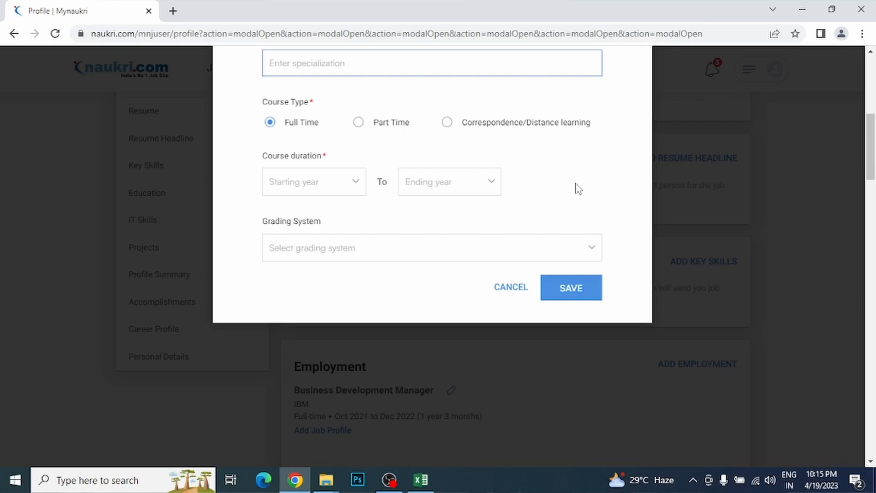
Step: Browse the start year, end year and grading choices, then cancel the entry
click(339, 195)
click(460, 192)
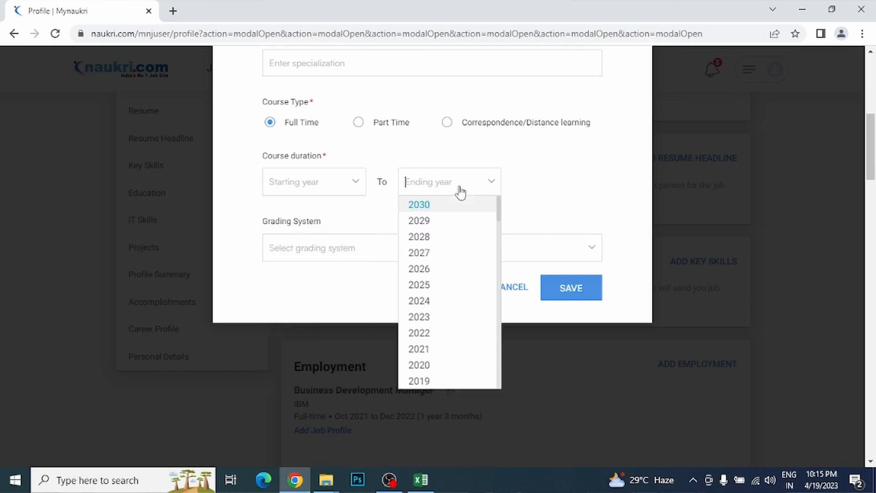
click(557, 193)
click(440, 249)
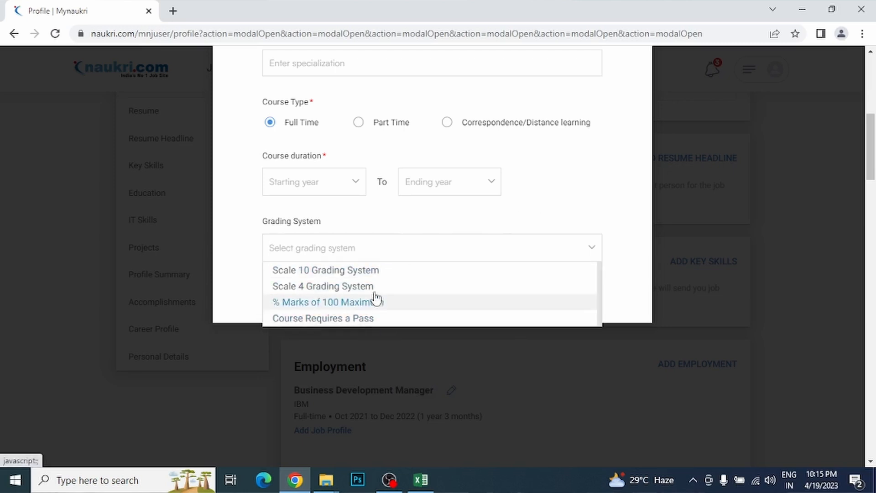
click(590, 174)
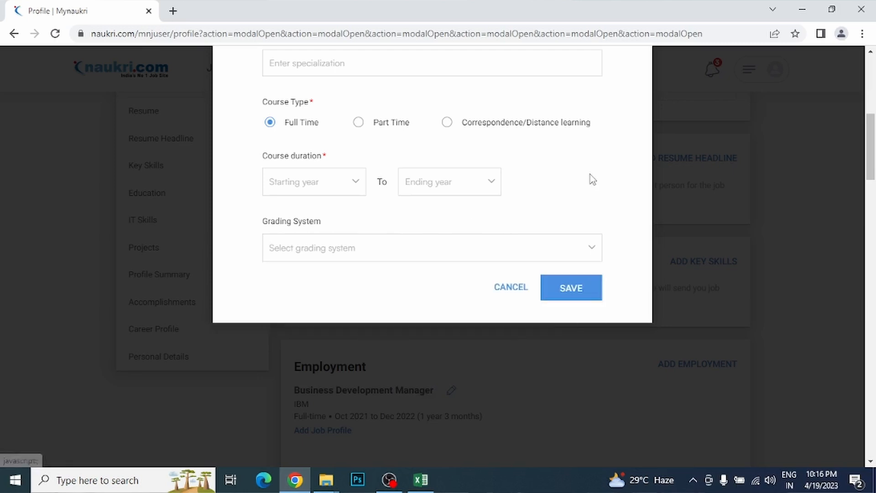
click(504, 287)
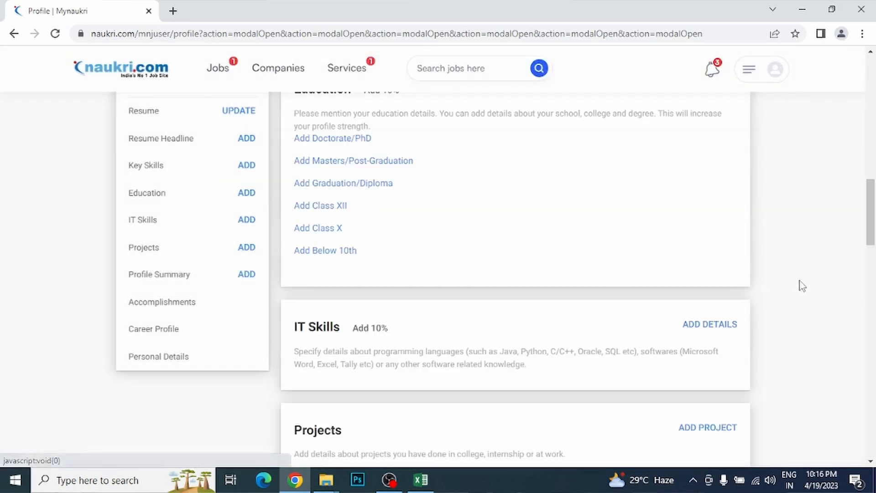
Step: Start a Class XII education entry and browse the school board list without choosing one
click(336, 208)
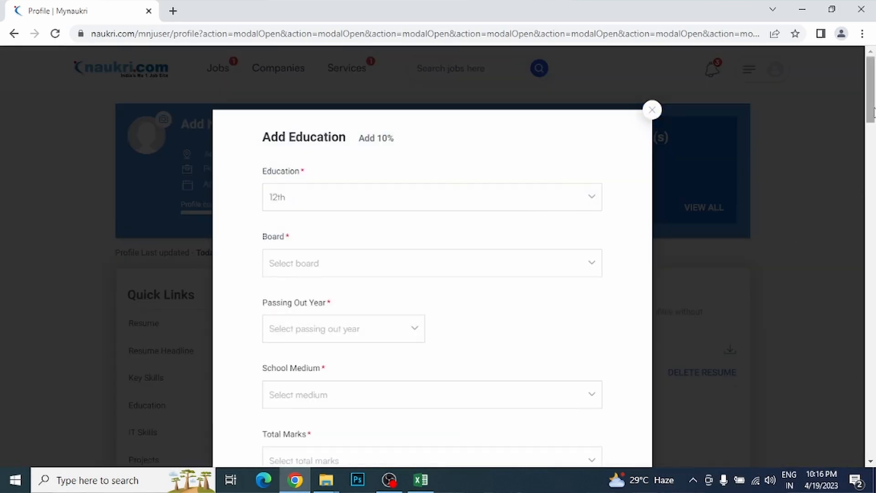
scroll(873, 137, down, 3)
scroll(873, 133, up, 1)
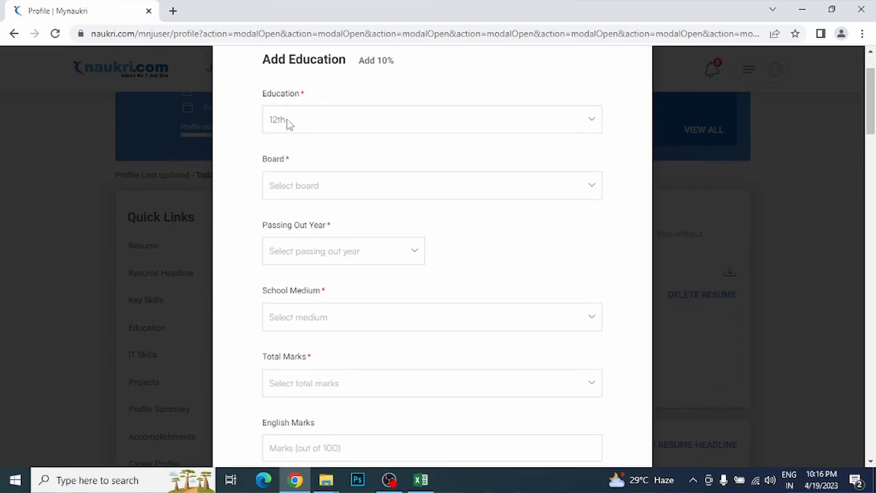
click(559, 187)
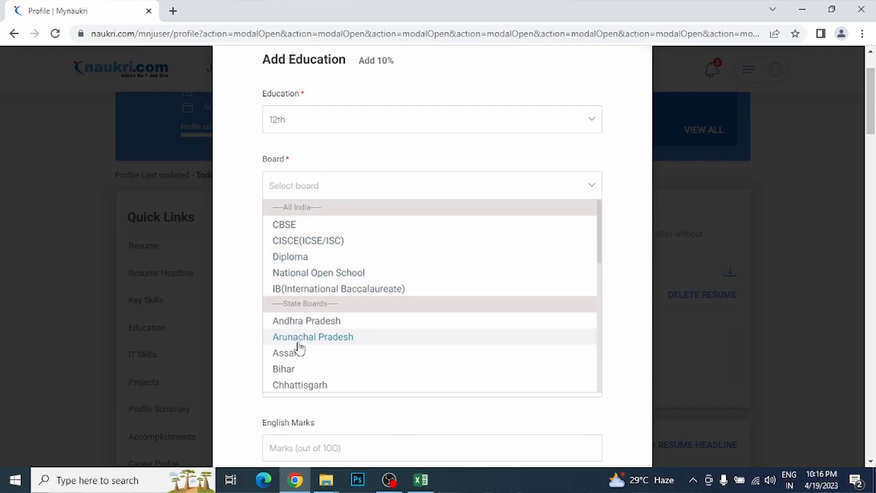
drag(598, 237, 622, 245)
click(612, 245)
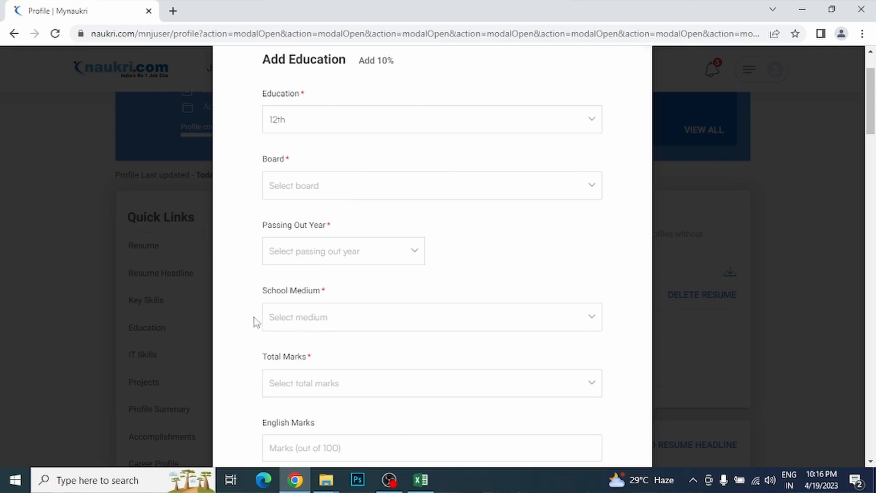
Step: Browse the School Medium languages without choosing, then show the Total Marks percentage ranges
click(372, 318)
drag(872, 114, 872, 144)
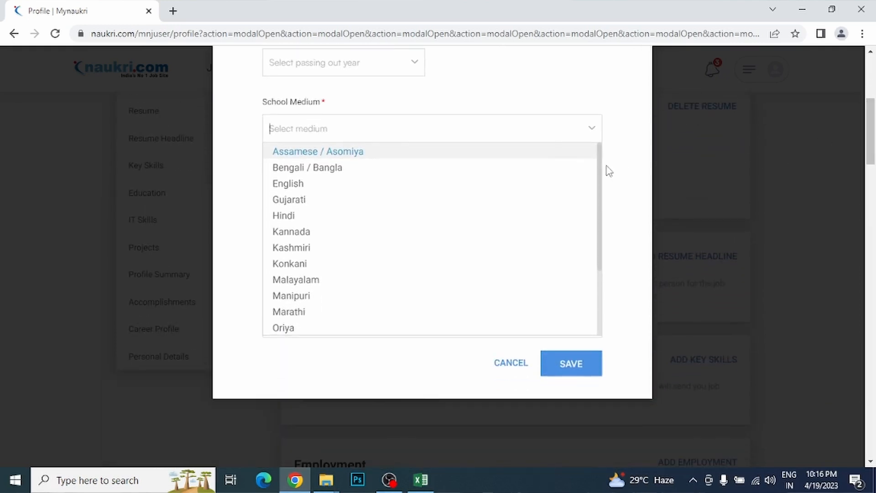
drag(603, 177, 598, 262)
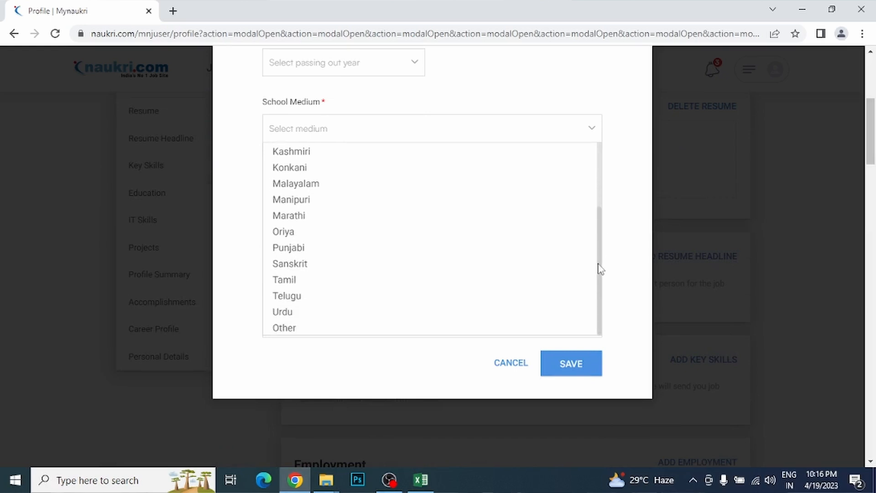
scroll(529, 276, up, 4)
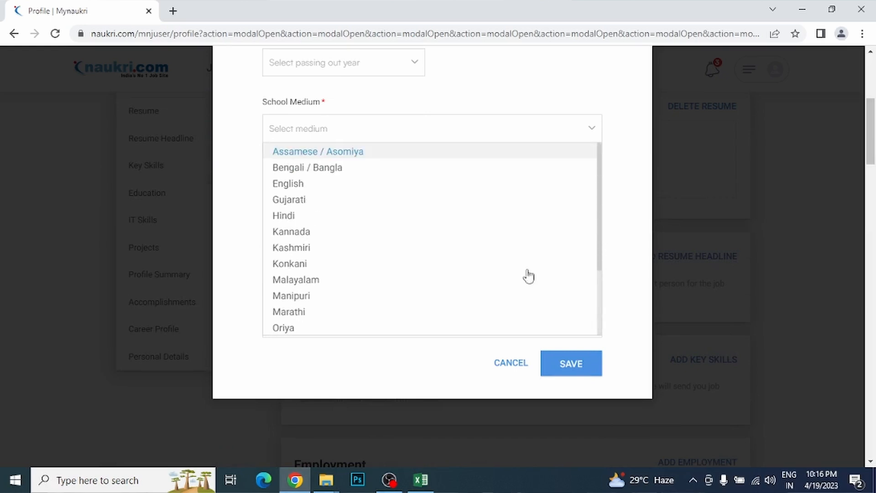
click(632, 247)
click(301, 207)
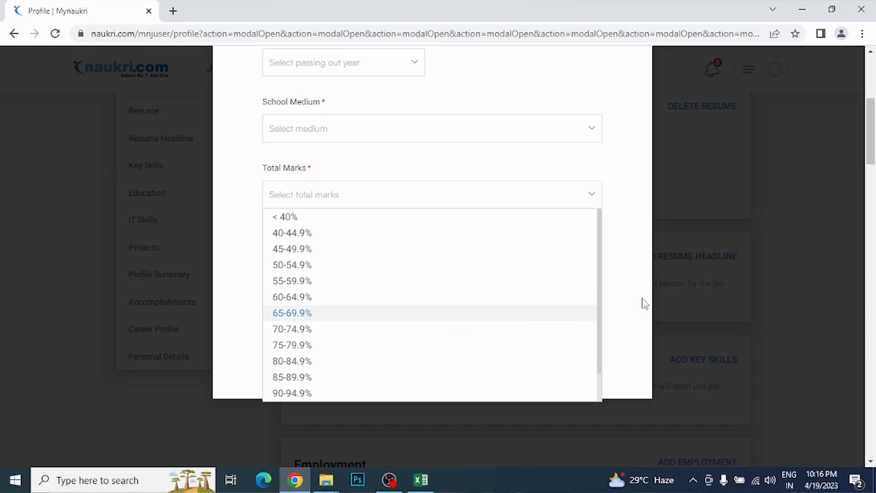
Step: Set Total Marks to 75-79.9% and try the English and Maths Marks fields
click(308, 345)
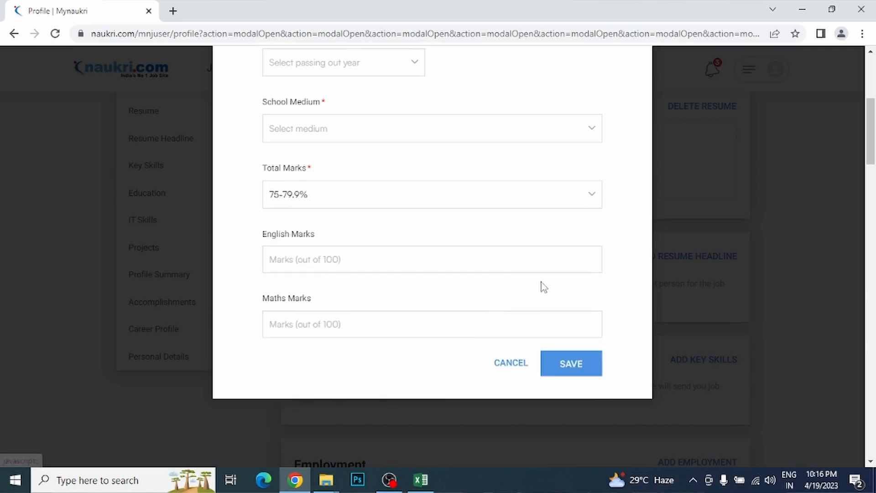
click(318, 267)
click(306, 324)
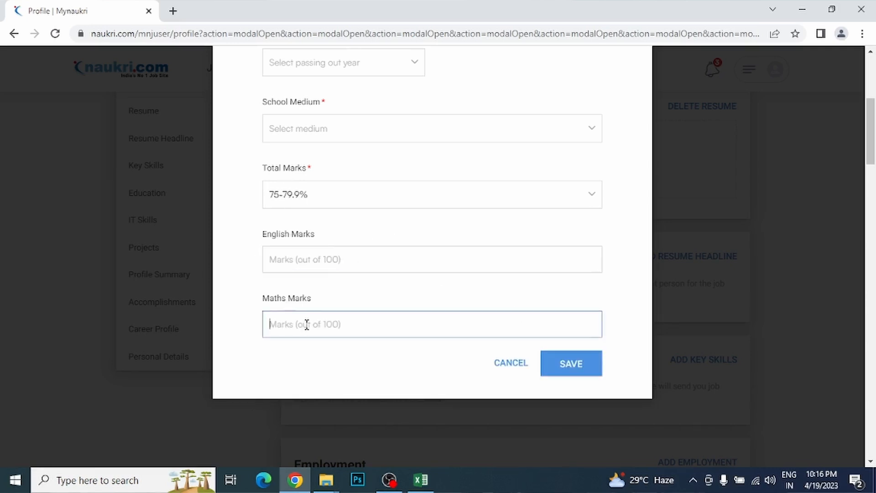
click(303, 298)
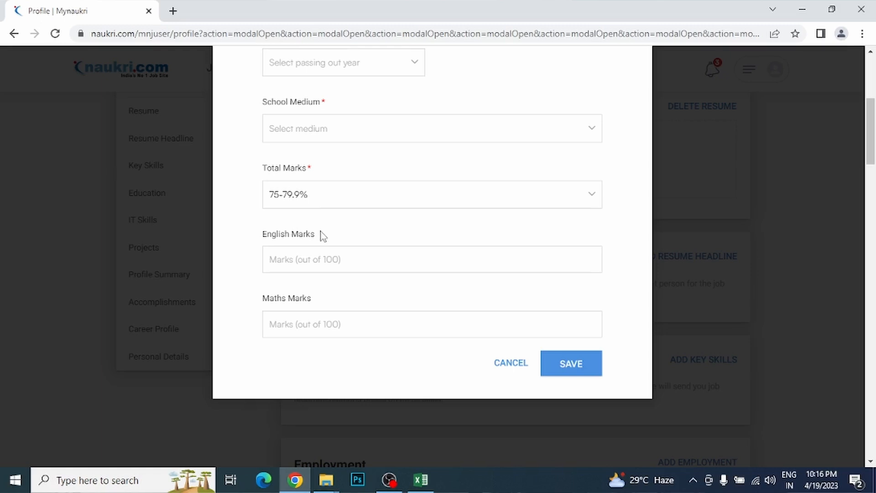
Step: Move between the English and Maths Marks fields, then cancel the Class XII form unsaved
click(319, 256)
click(311, 320)
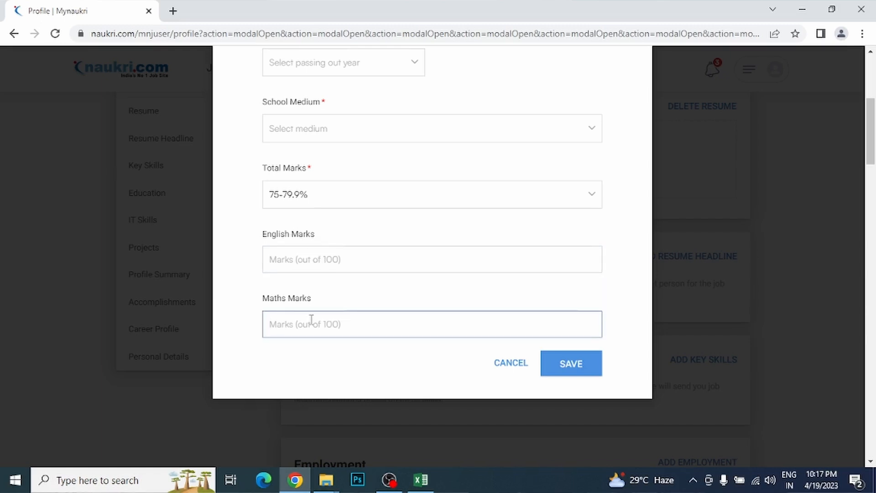
click(311, 255)
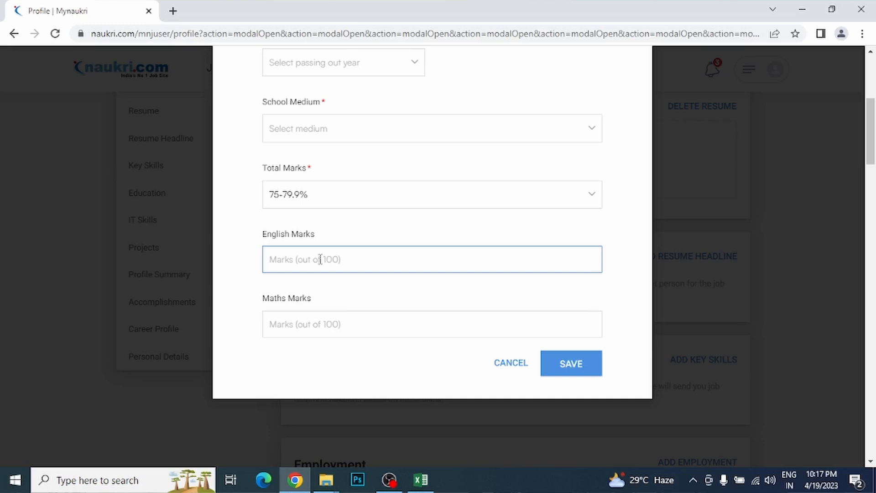
click(292, 318)
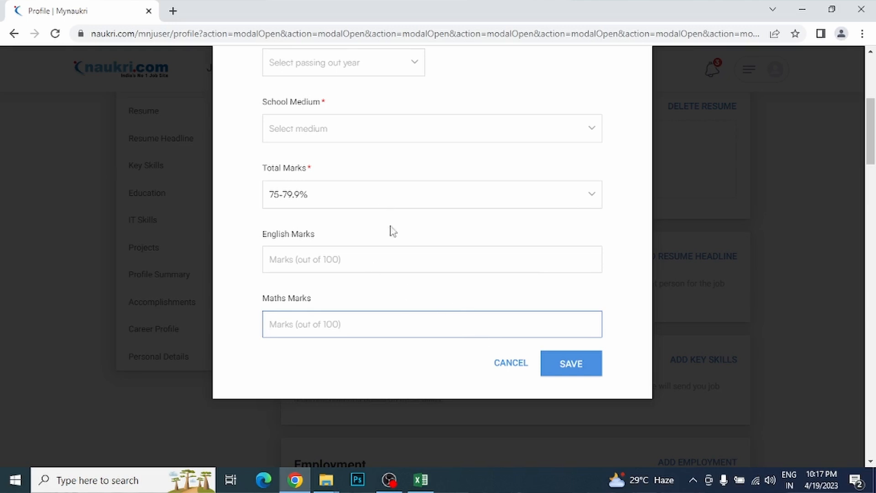
click(543, 258)
click(491, 327)
click(511, 362)
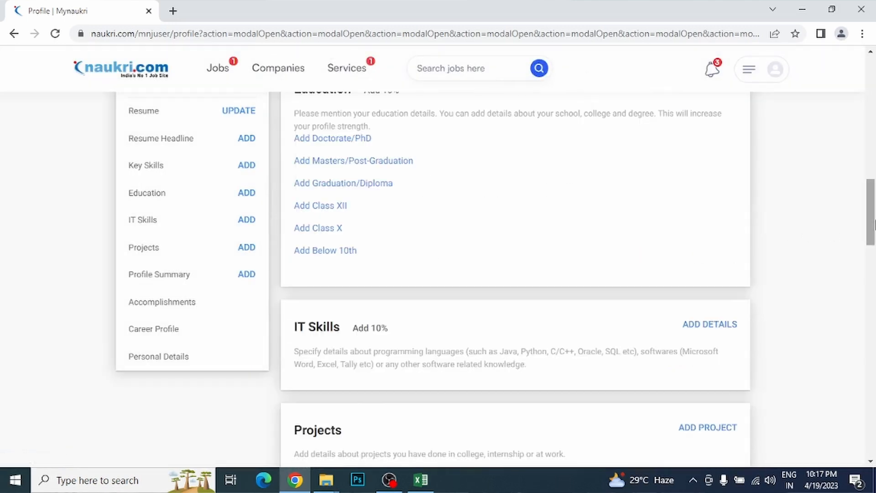
drag(871, 226, 871, 226)
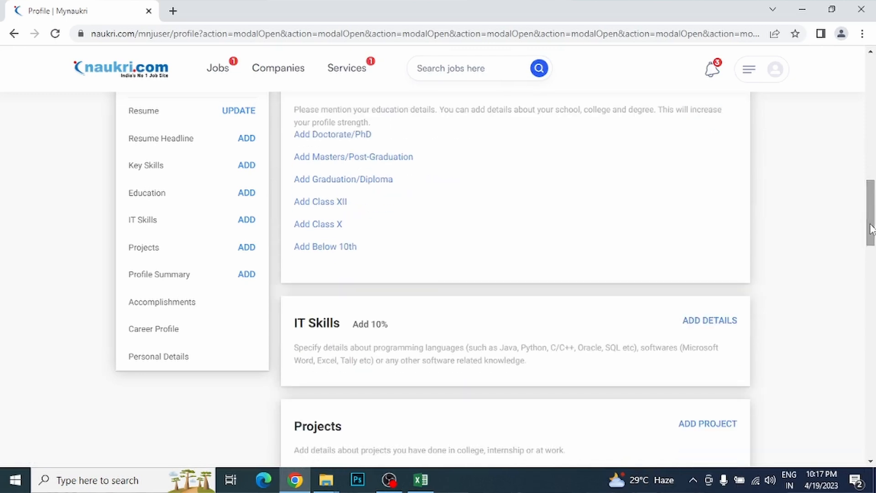
click(324, 226)
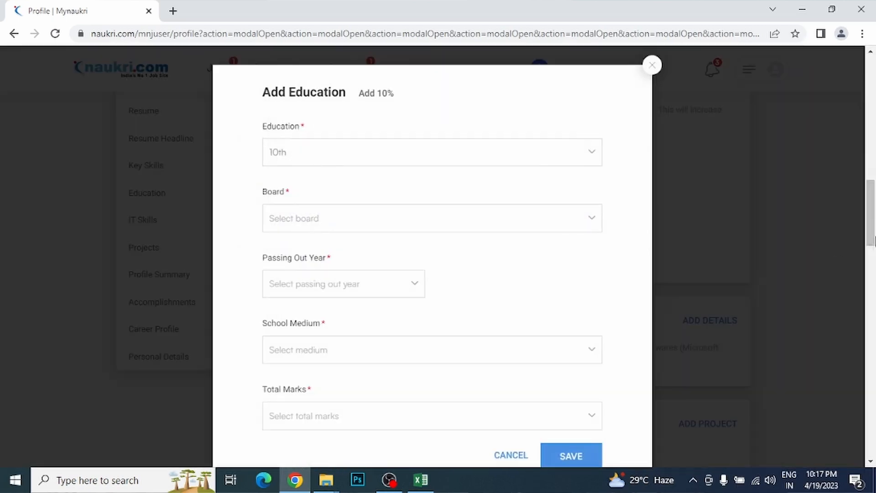
drag(871, 213, 871, 232)
click(514, 436)
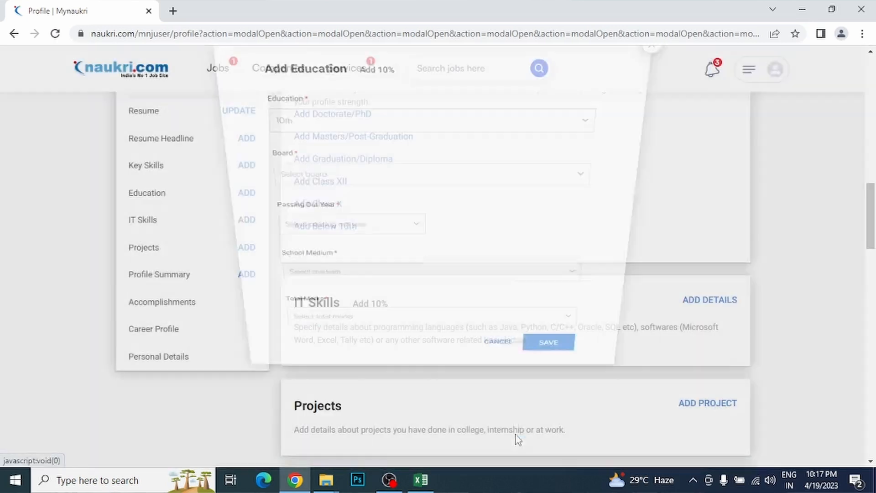
drag(870, 220, 870, 205)
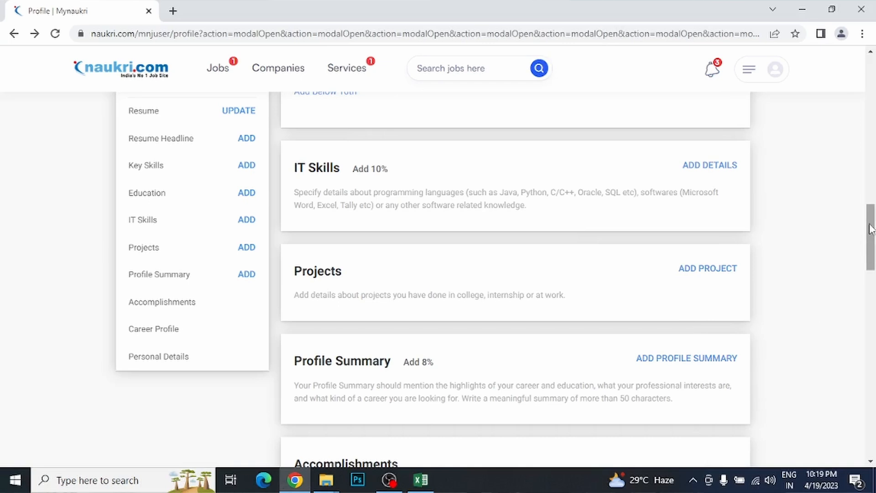
mouse_move(871, 228)
mouse_down()
mouse_move(872, 189)
mouse_move(872, 226)
mouse_up()
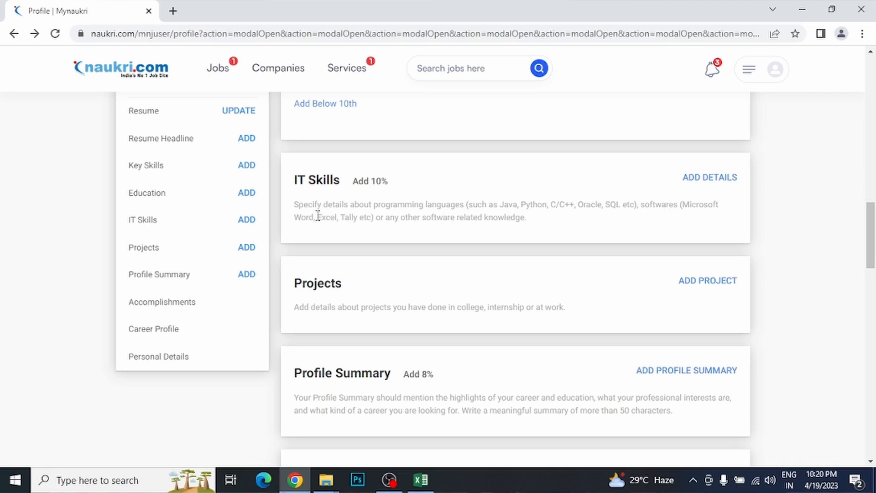
Step: Start an IT Skills entry with a skill name and version, and set the last-used year to 2023
click(708, 179)
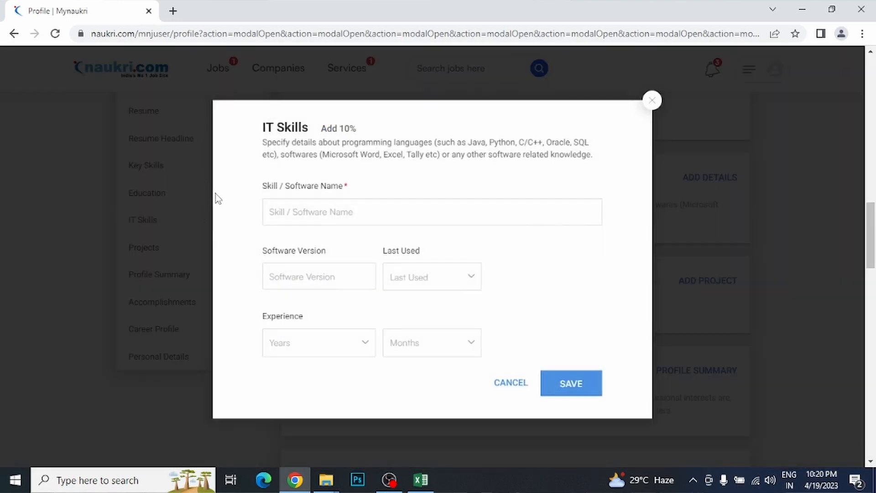
click(344, 212)
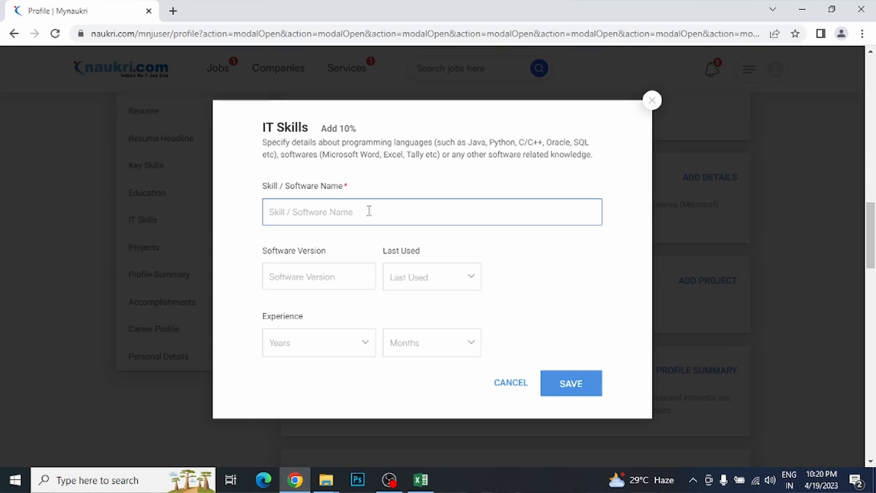
click(314, 271)
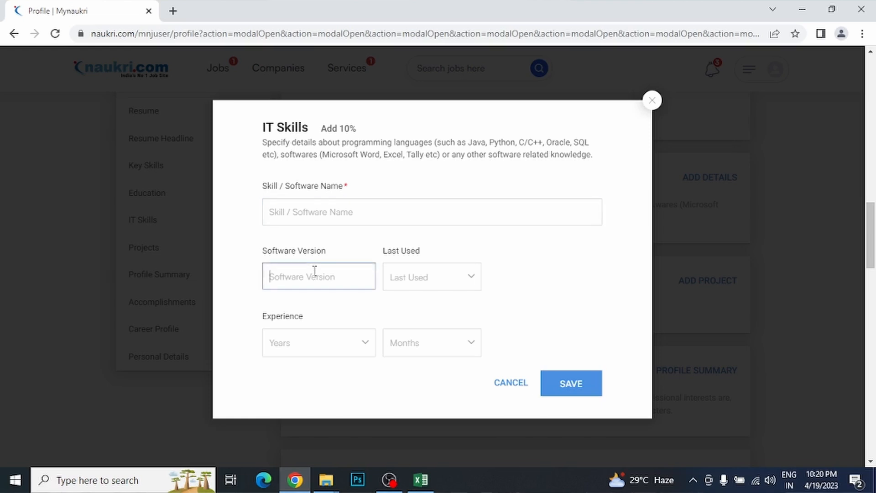
click(475, 278)
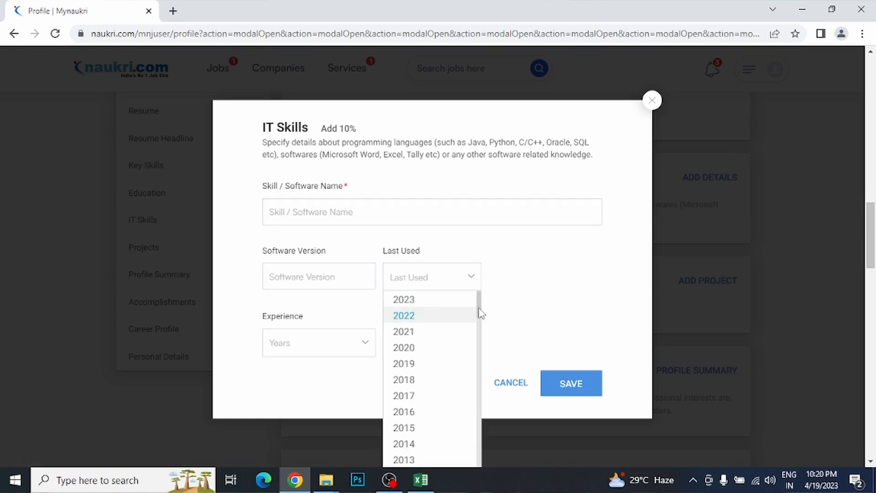
mouse_move(479, 309)
mouse_down()
mouse_move(480, 335)
mouse_move(483, 302)
mouse_up()
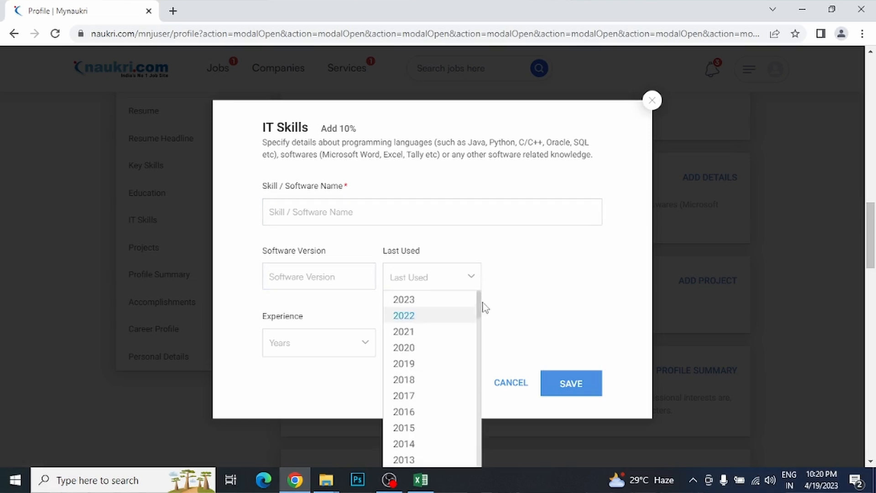
click(427, 325)
click(468, 281)
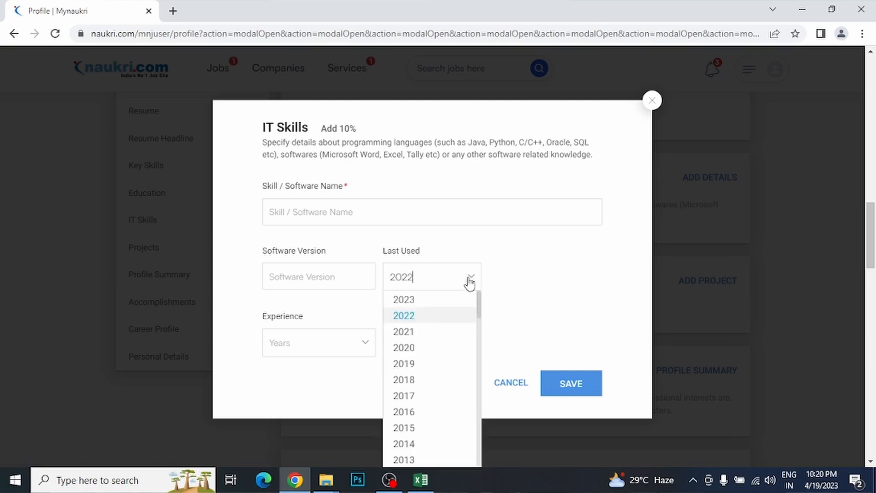
click(459, 301)
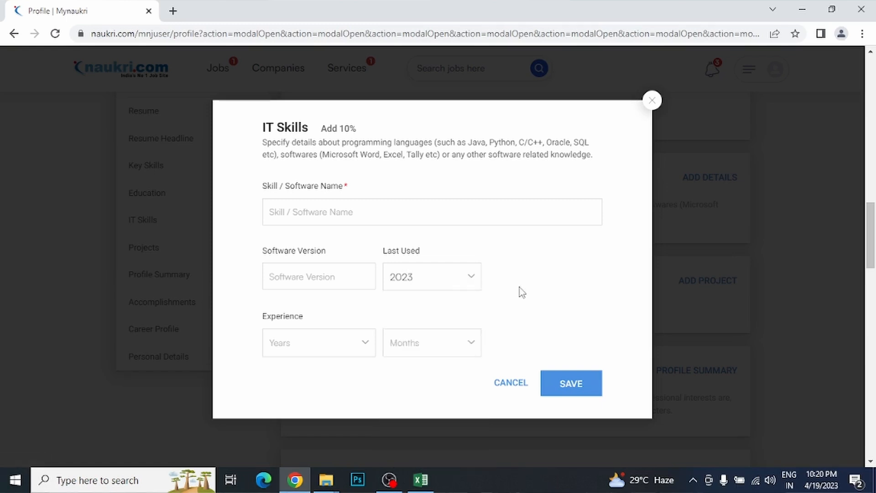
drag(263, 251, 417, 251)
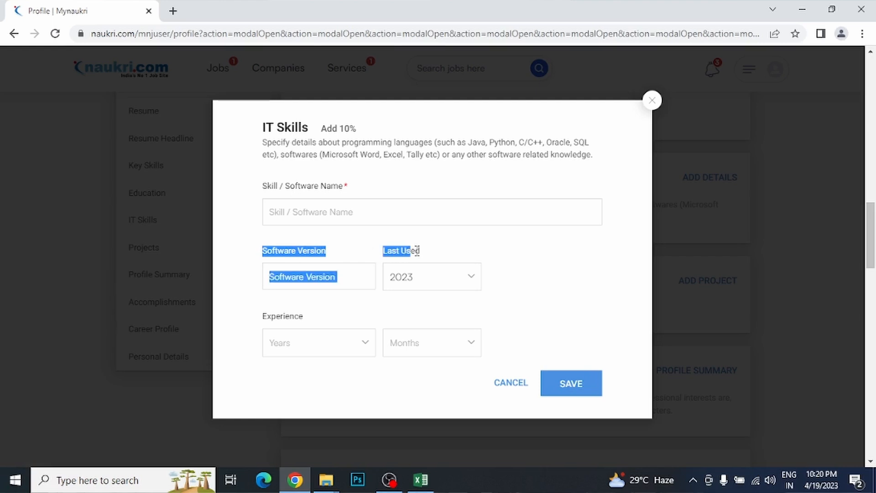
click(413, 257)
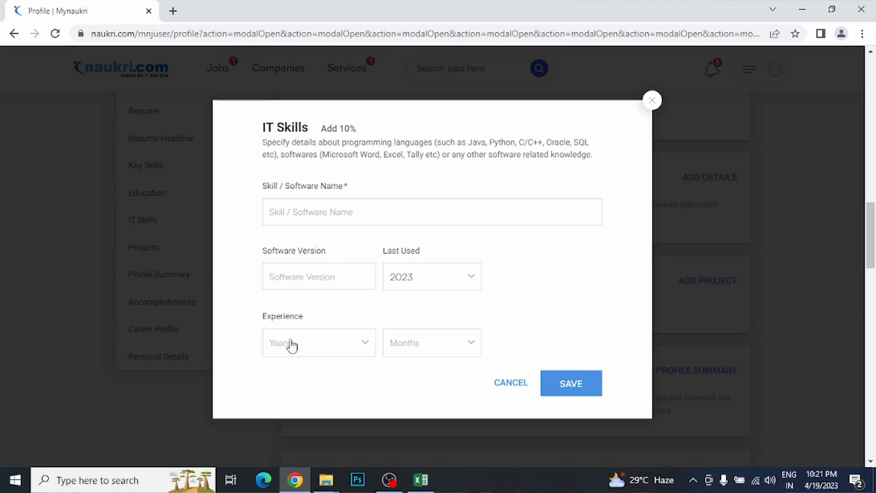
Step: Set the experience to 2 Years, discard the IT skill entry, and scroll toward Accomplishments
click(369, 347)
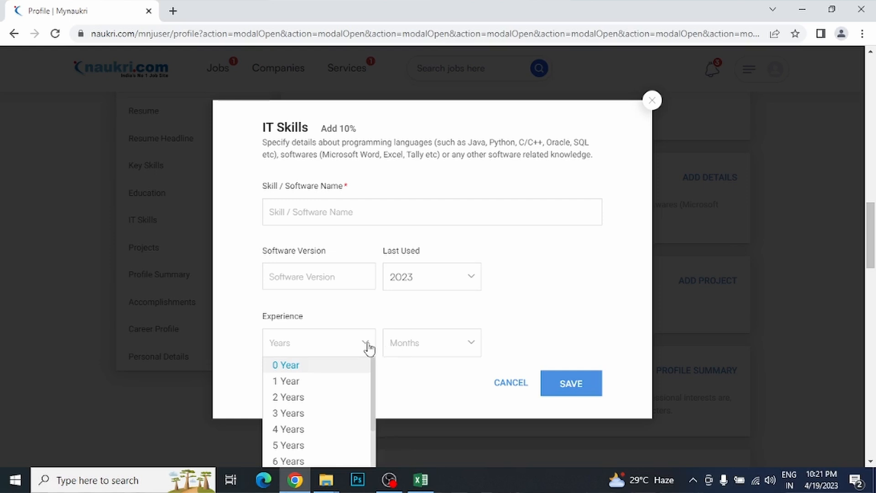
scroll(371, 381, down, 2)
scroll(377, 381, up, 2)
click(320, 399)
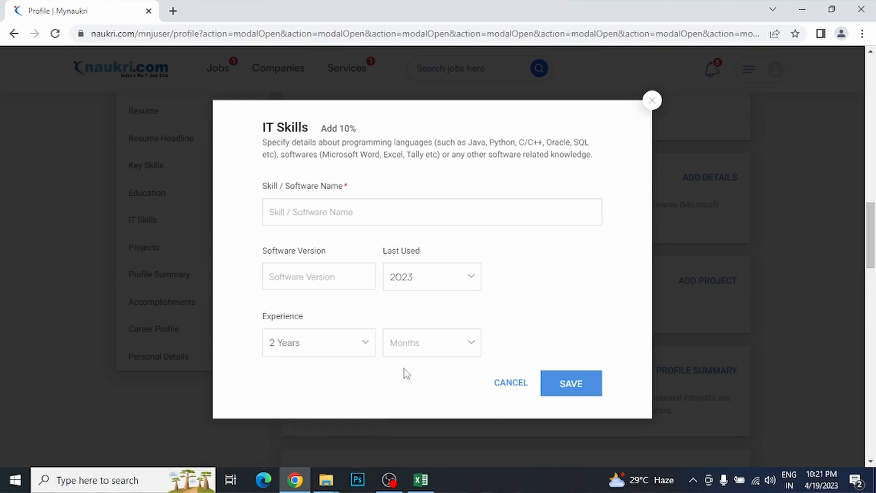
click(463, 352)
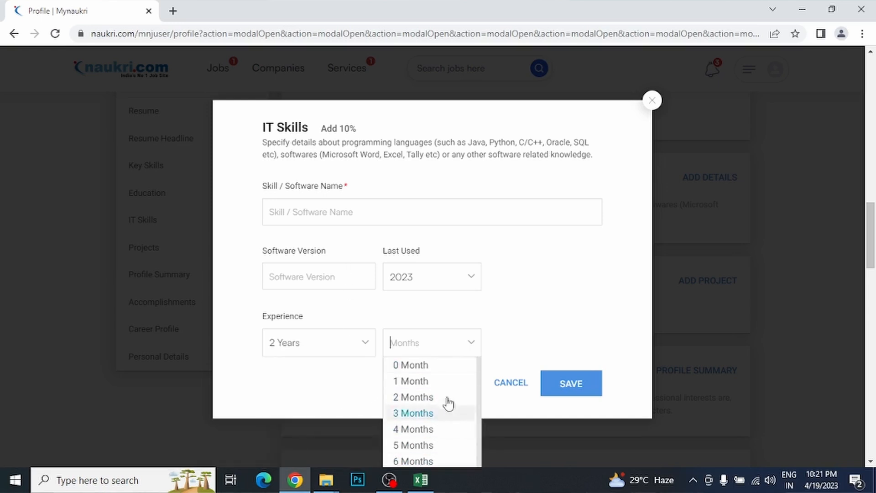
click(527, 325)
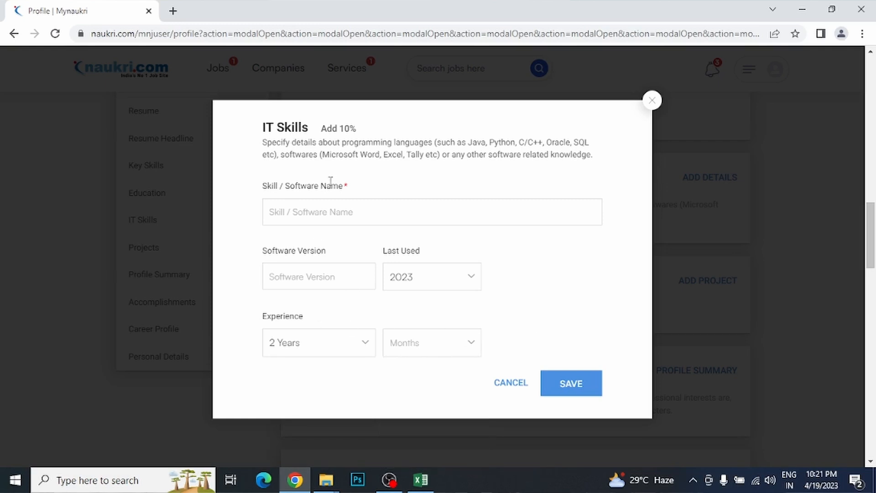
click(510, 384)
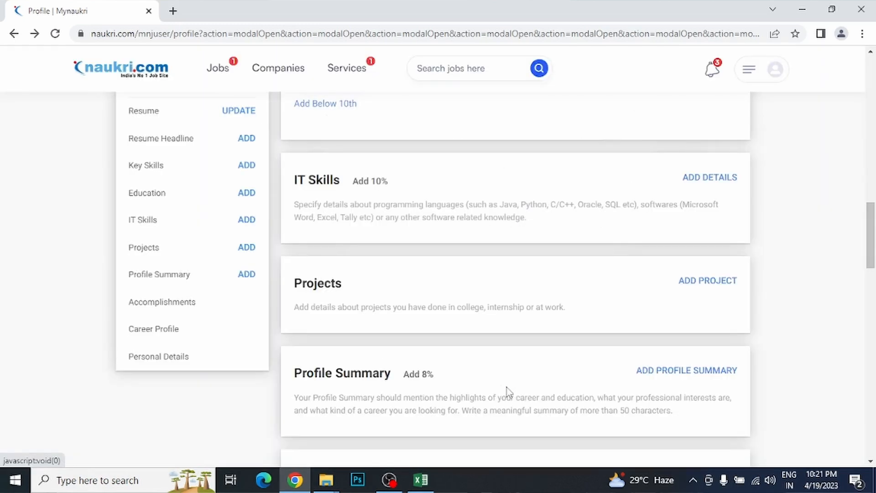
scroll(848, 314, down, 2)
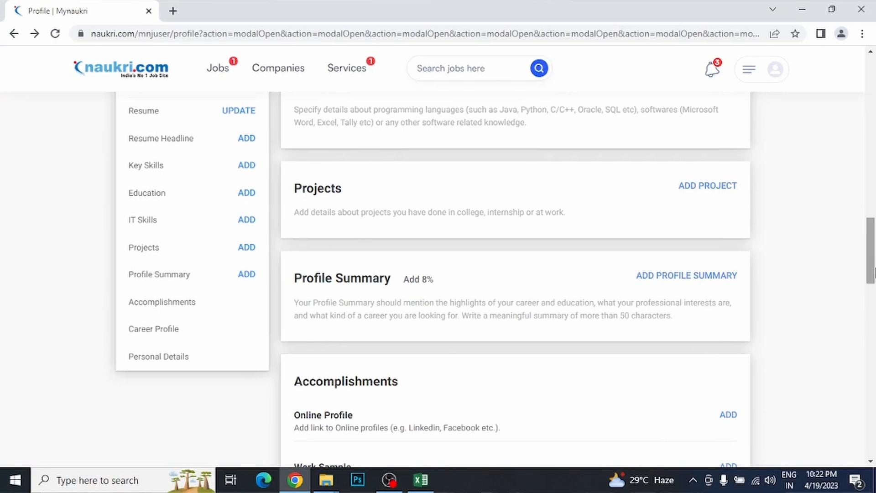
drag(872, 275, 873, 265)
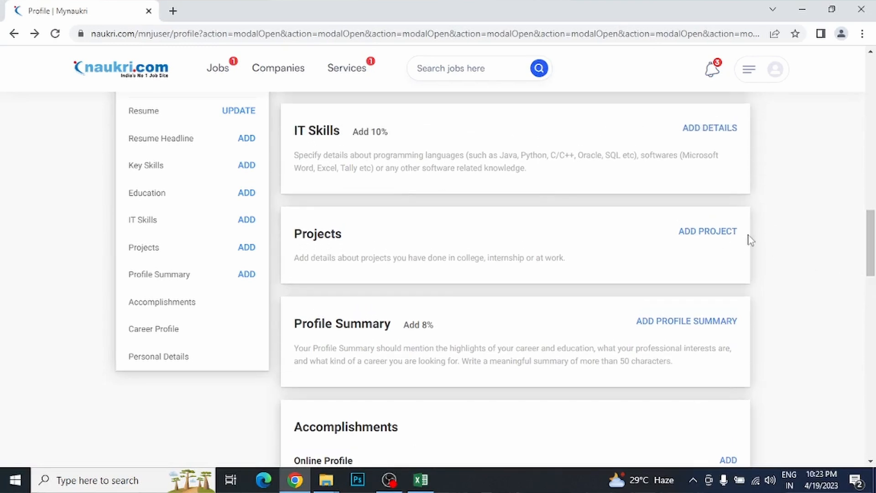
click(716, 232)
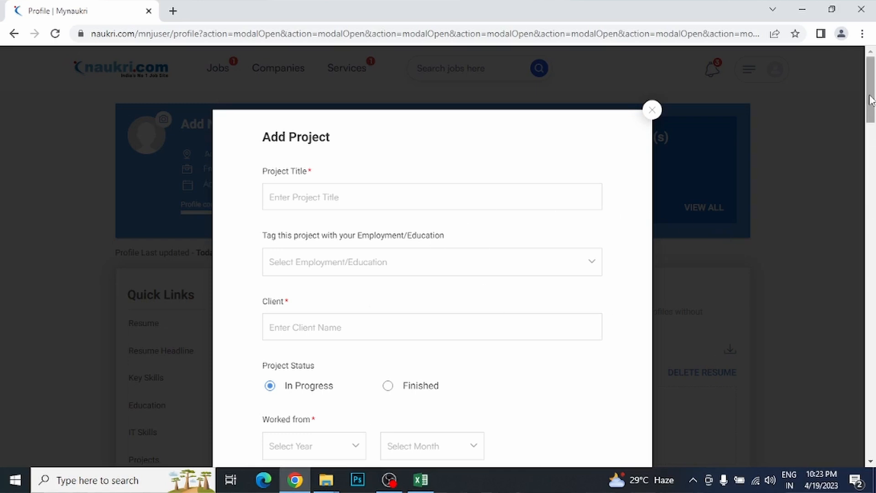
mouse_move(872, 101)
mouse_down()
mouse_move(872, 140)
mouse_move(874, 110)
mouse_up()
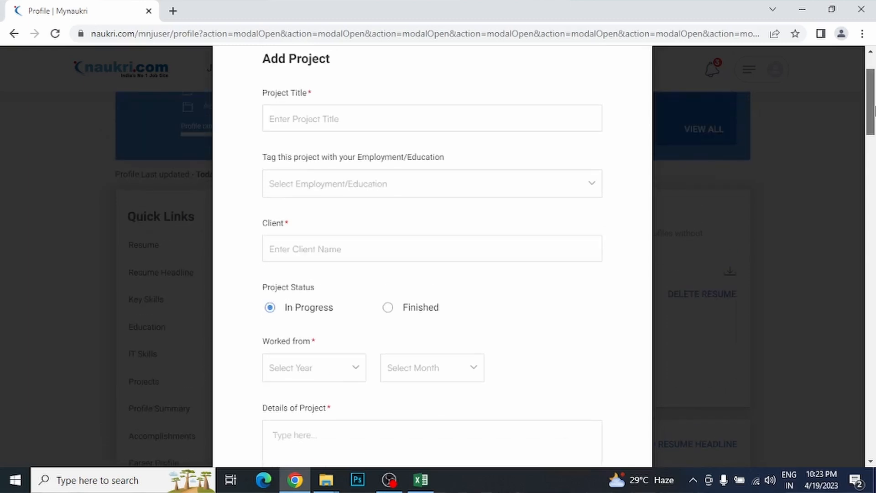
click(294, 112)
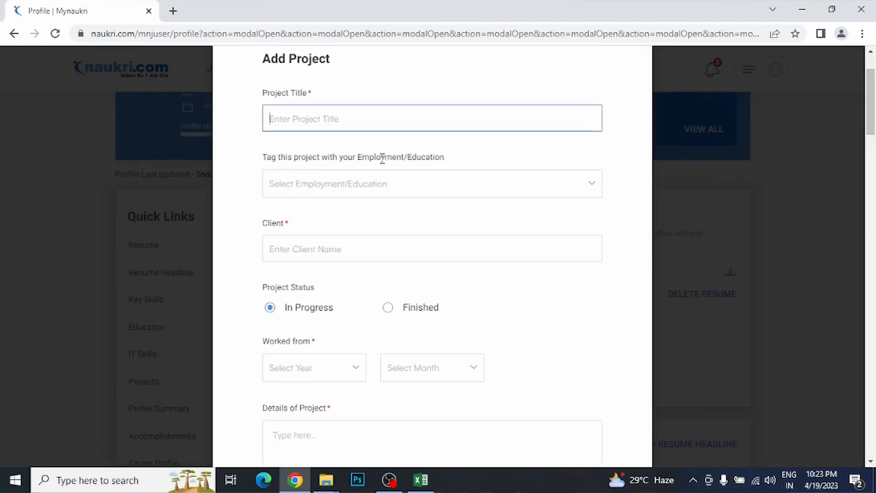
click(522, 190)
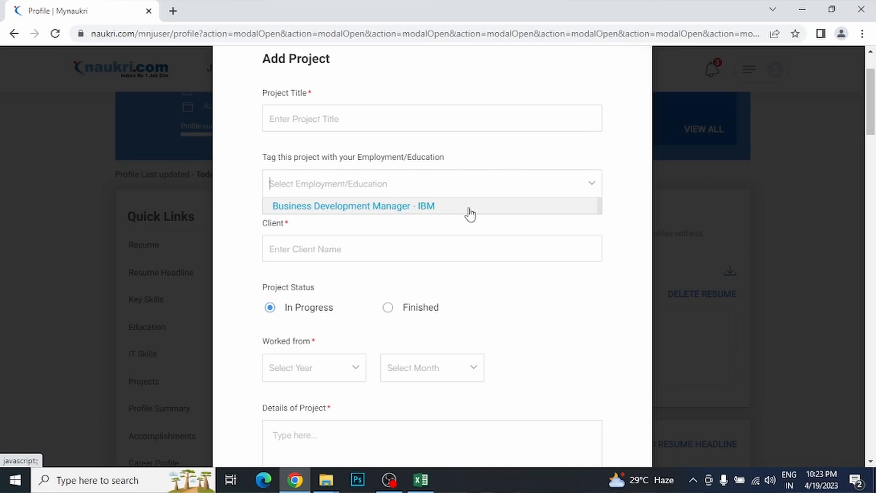
click(631, 195)
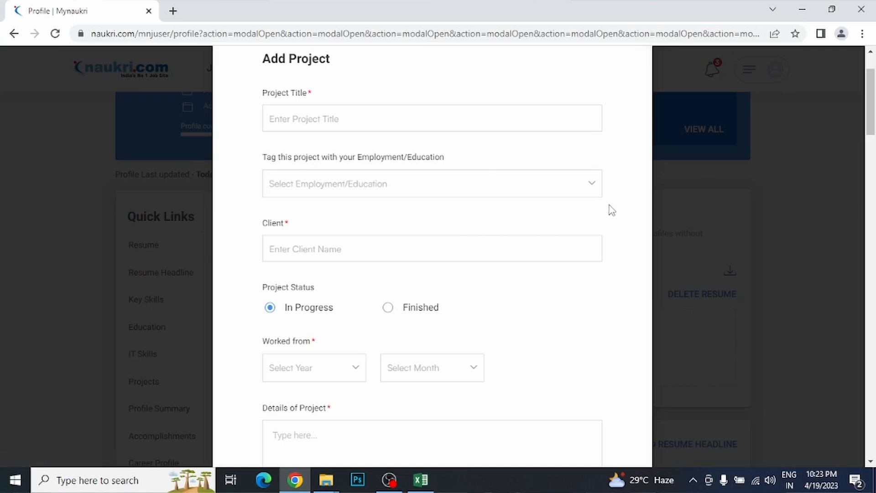
click(407, 252)
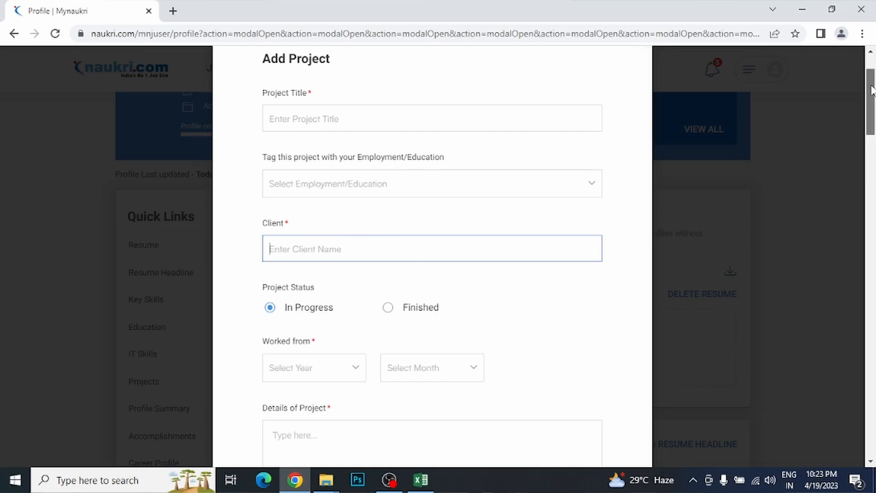
scroll(873, 110, down, 3)
click(317, 239)
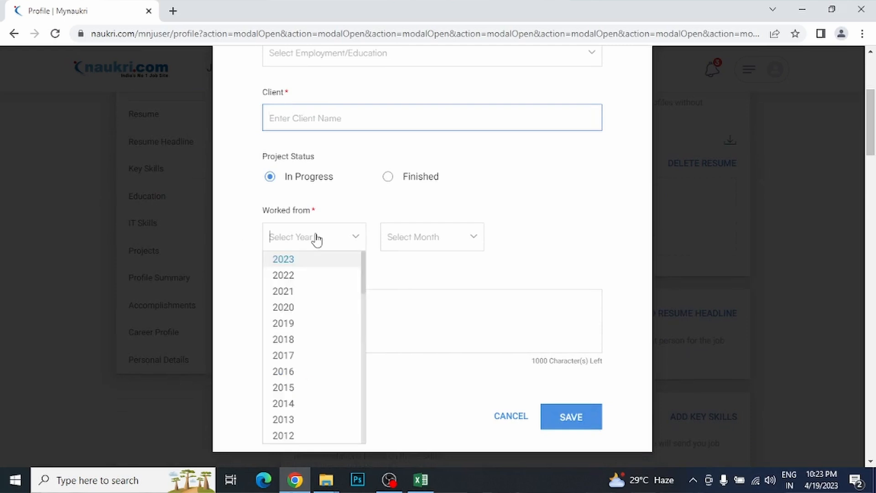
click(429, 245)
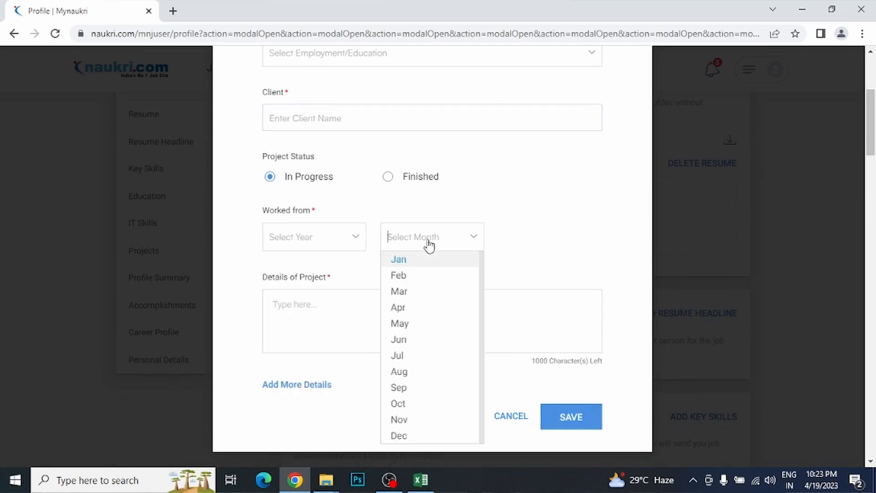
click(544, 244)
click(314, 310)
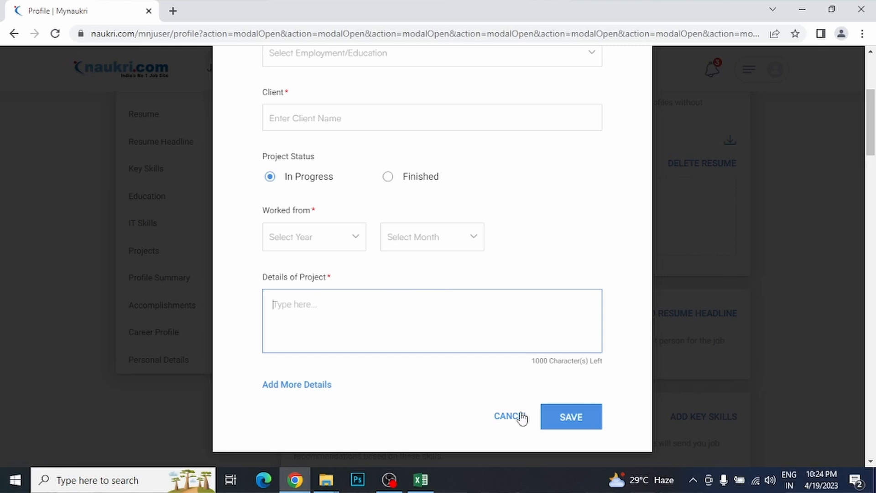
mouse_move(872, 108)
mouse_down()
mouse_move(873, 82)
mouse_move(872, 124)
mouse_up()
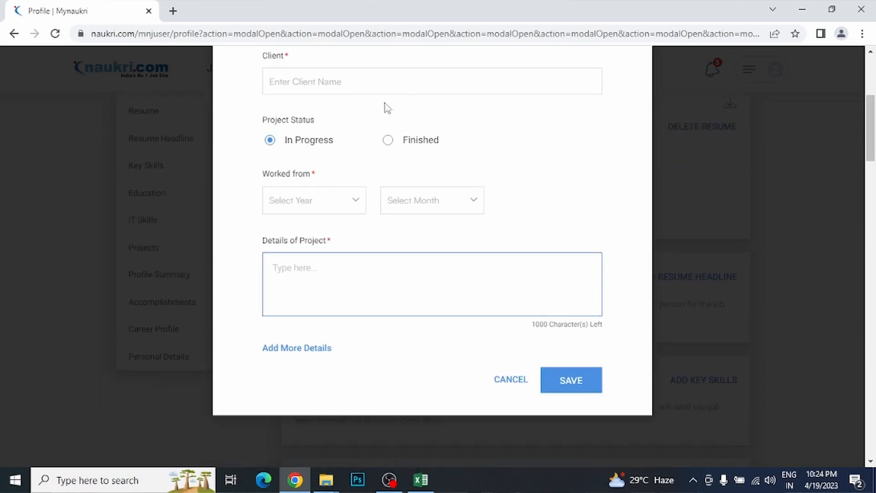
Step: Discard the Add Project form and scroll to the Profile Summary guidance text
click(513, 381)
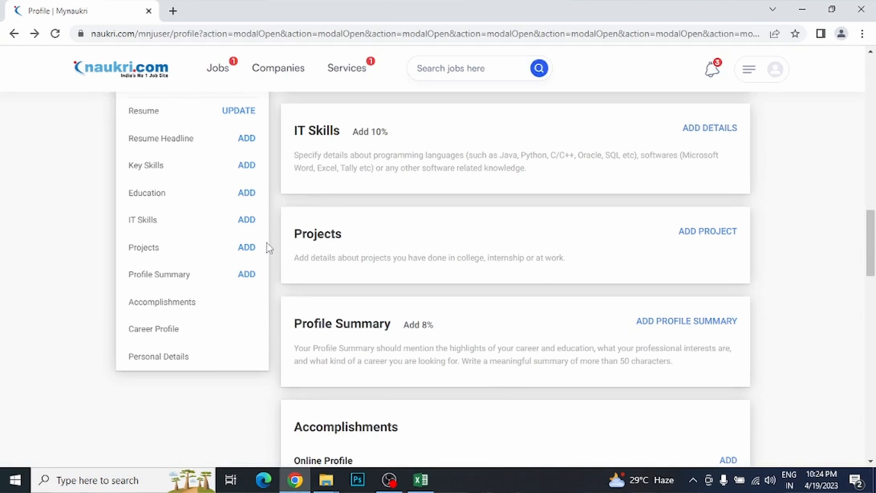
drag(869, 231, 869, 248)
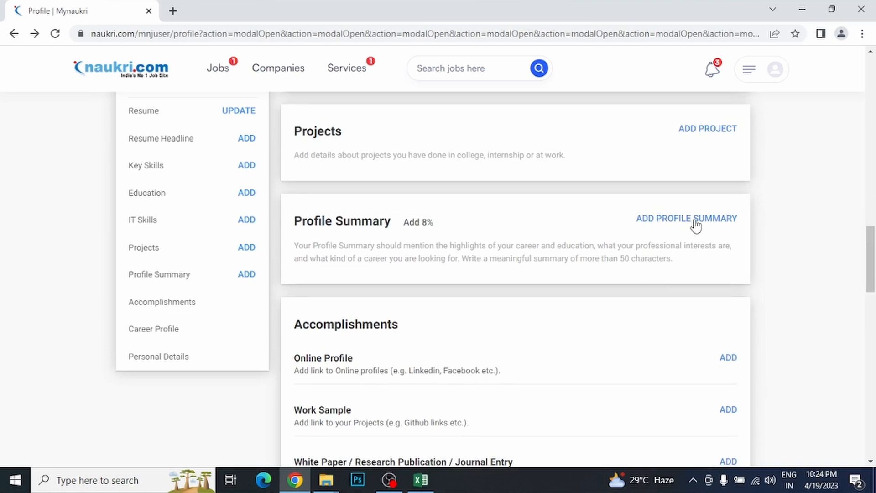
drag(339, 246, 571, 249)
click(573, 249)
Step: Review the Profile Summary's 50-character minimum and heading, then scroll further down
drag(536, 258, 647, 259)
click(647, 259)
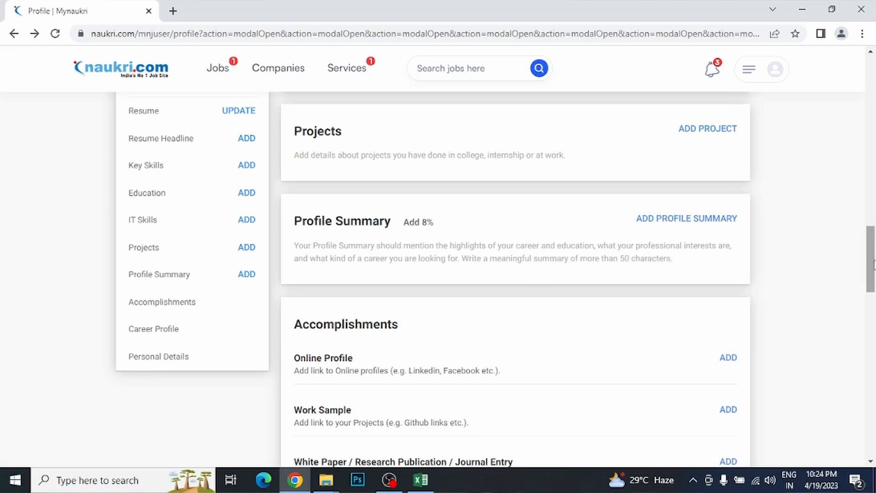
drag(873, 266, 874, 269)
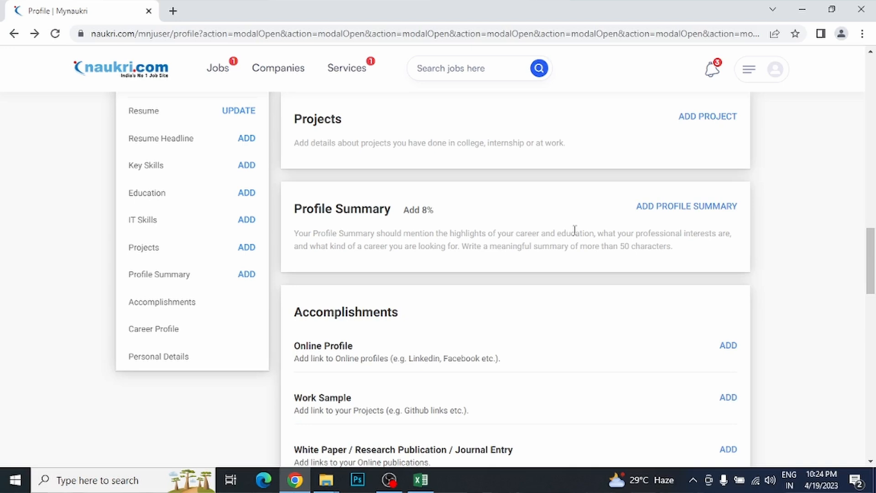
mouse_move(306, 211)
mouse_down()
mouse_move(381, 211)
mouse_move(314, 209)
mouse_up()
click(312, 208)
mouse_move(872, 275)
mouse_down()
mouse_move(873, 257)
mouse_move(873, 266)
mouse_up()
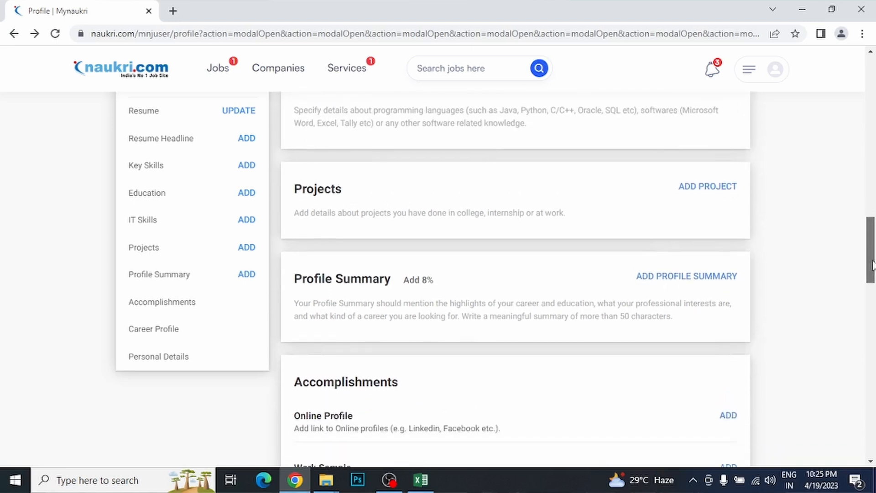
click(705, 279)
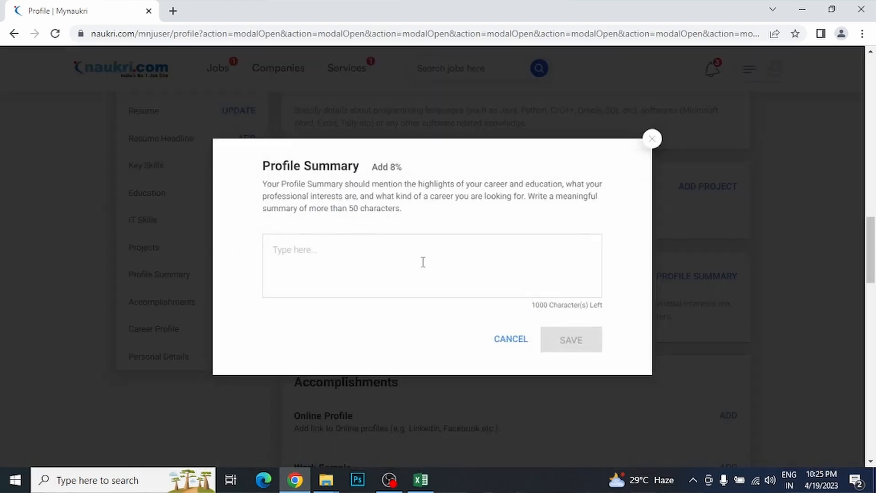
click(348, 258)
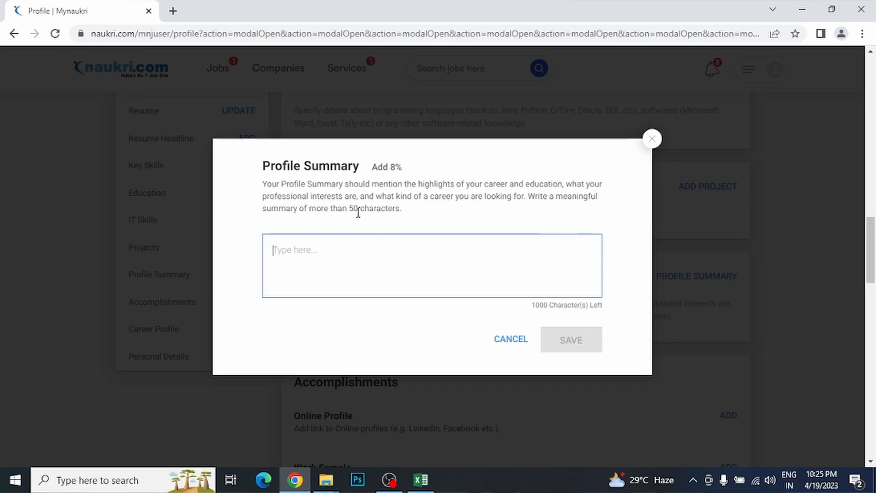
drag(340, 208, 400, 209)
click(434, 259)
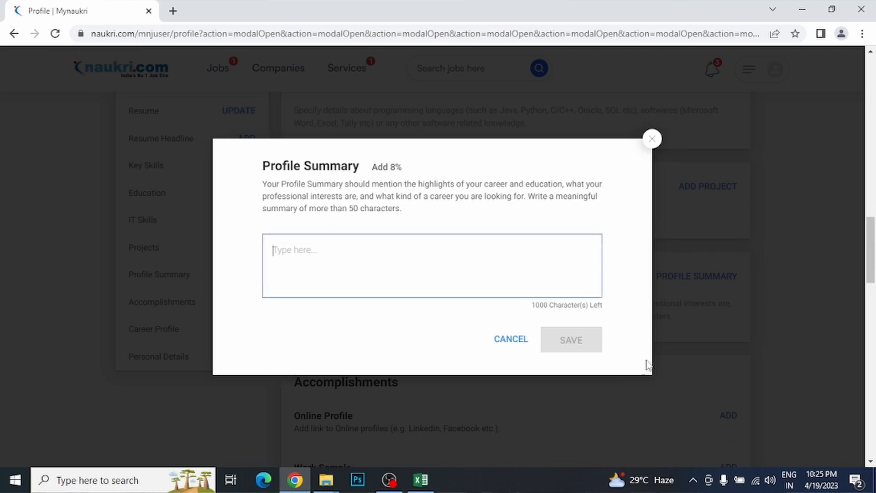
click(507, 339)
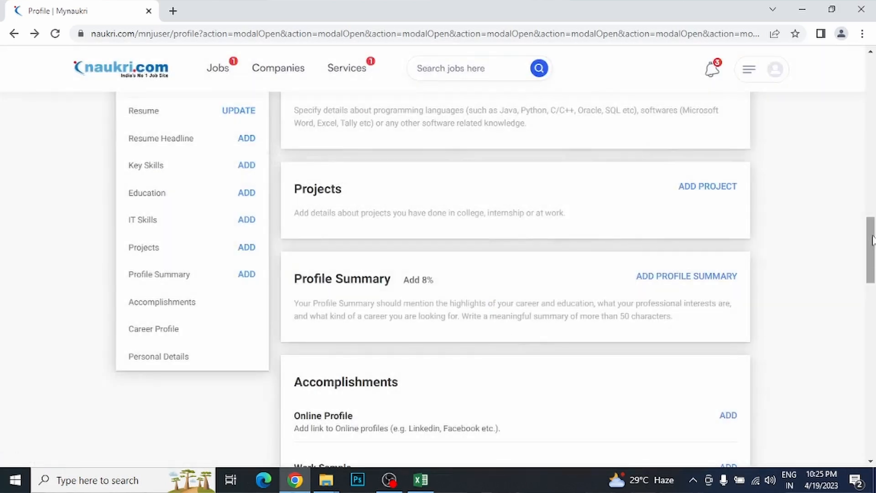
Step: Scroll past the Accomplishments card and its Work Sample description to the empty Career Profile
scroll(872, 249, down, 1)
drag(873, 247, 872, 280)
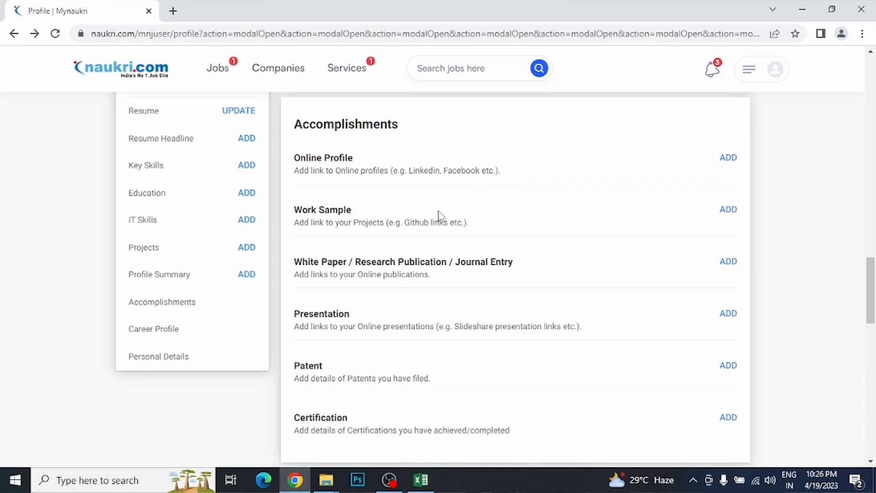
drag(315, 222, 379, 222)
click(379, 222)
drag(871, 283, 868, 335)
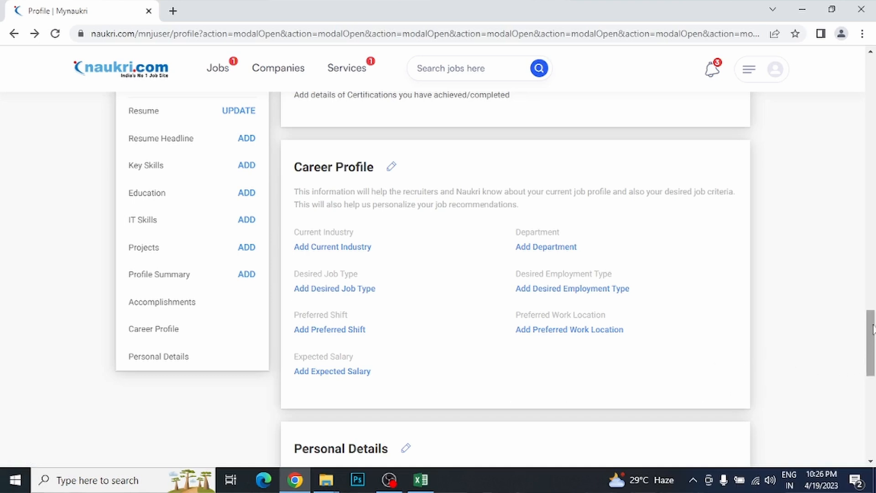
Step: Scroll down to Personal Details and the page footer, then back up to Resume Headline
drag(873, 328, 873, 374)
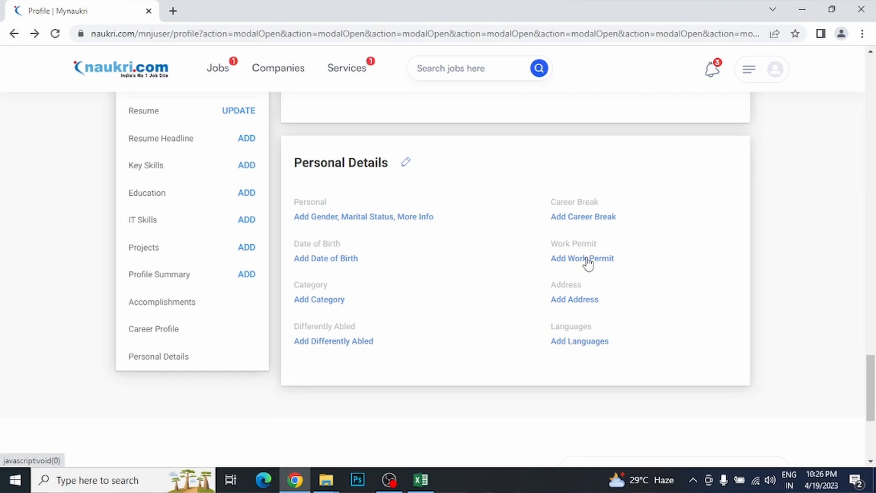
drag(872, 406, 871, 127)
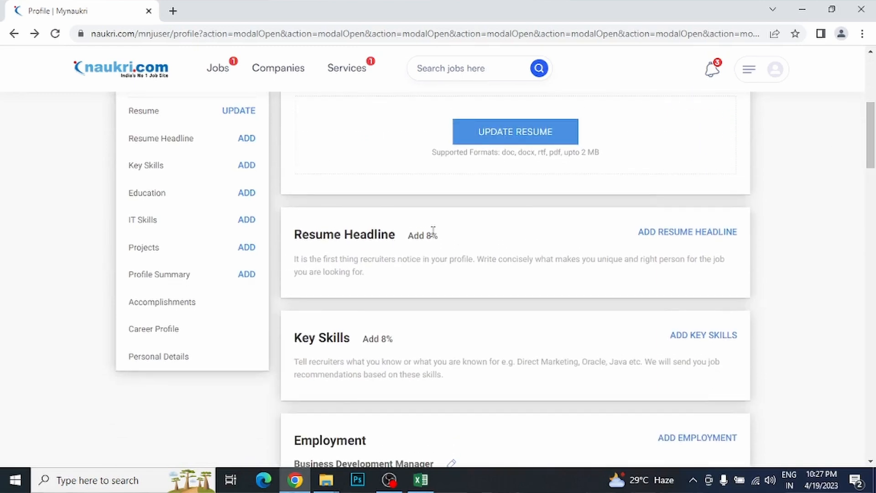
Step: Highlight the Add 8% and Add 10% completion labels, then scroll back to the profile's top
drag(440, 237, 410, 233)
drag(393, 340, 363, 339)
drag(869, 125, 869, 187)
drag(400, 176, 364, 176)
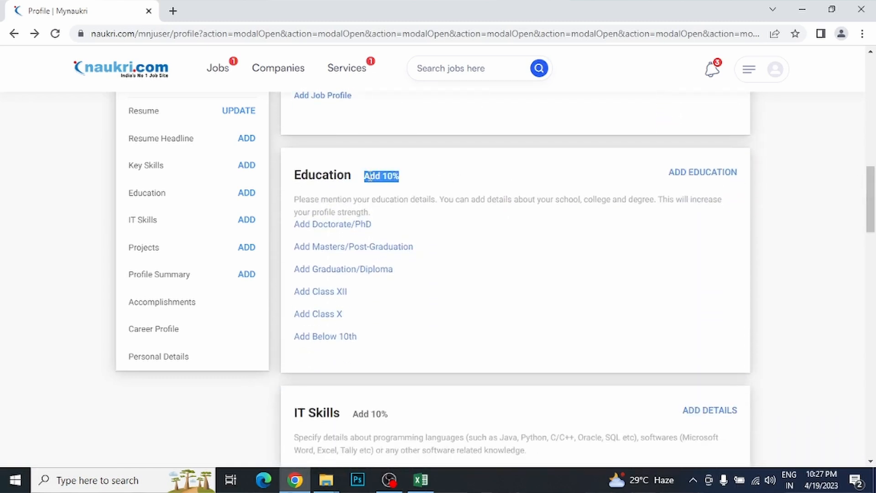
drag(871, 187, 874, 69)
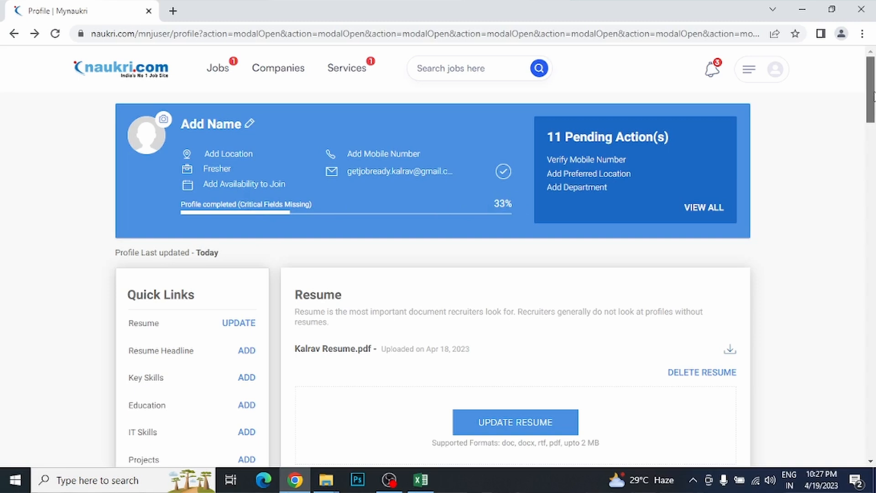
scroll(873, 96, down, 1)
scroll(874, 100, up, 1)
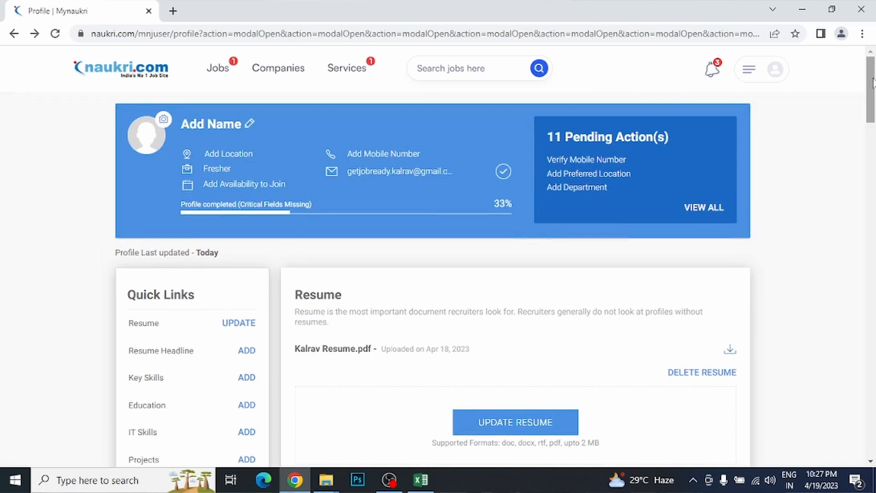
scroll(874, 82, down, 1)
scroll(873, 79, up, 1)
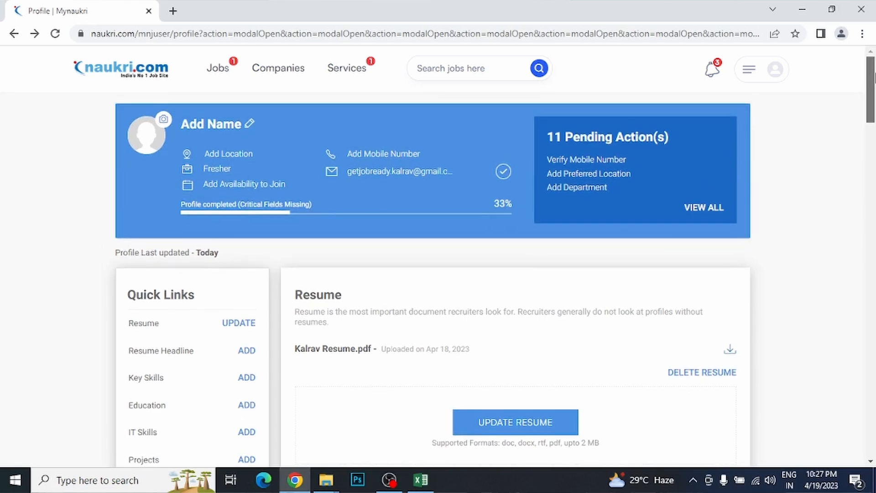